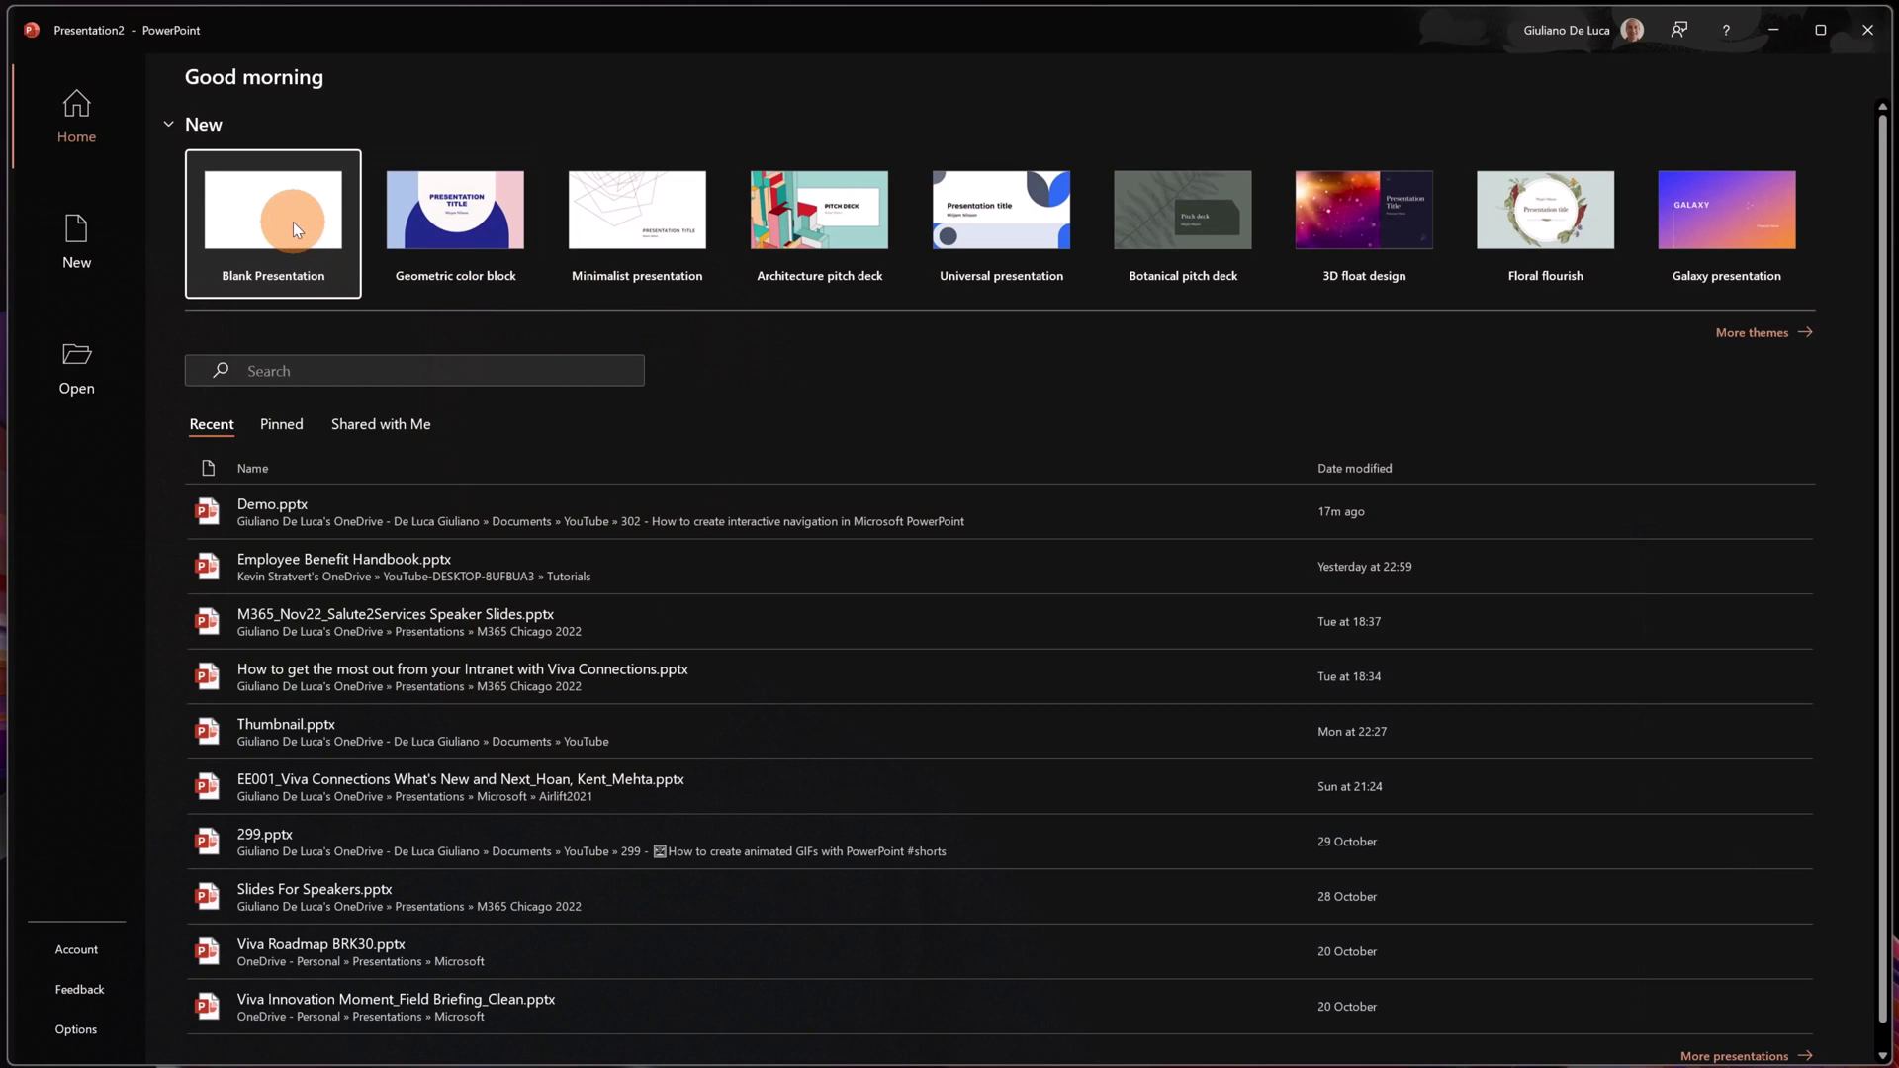
Step: Start a blank presentation and delete both title-slide placeholders from slide 1
left_click(292, 226)
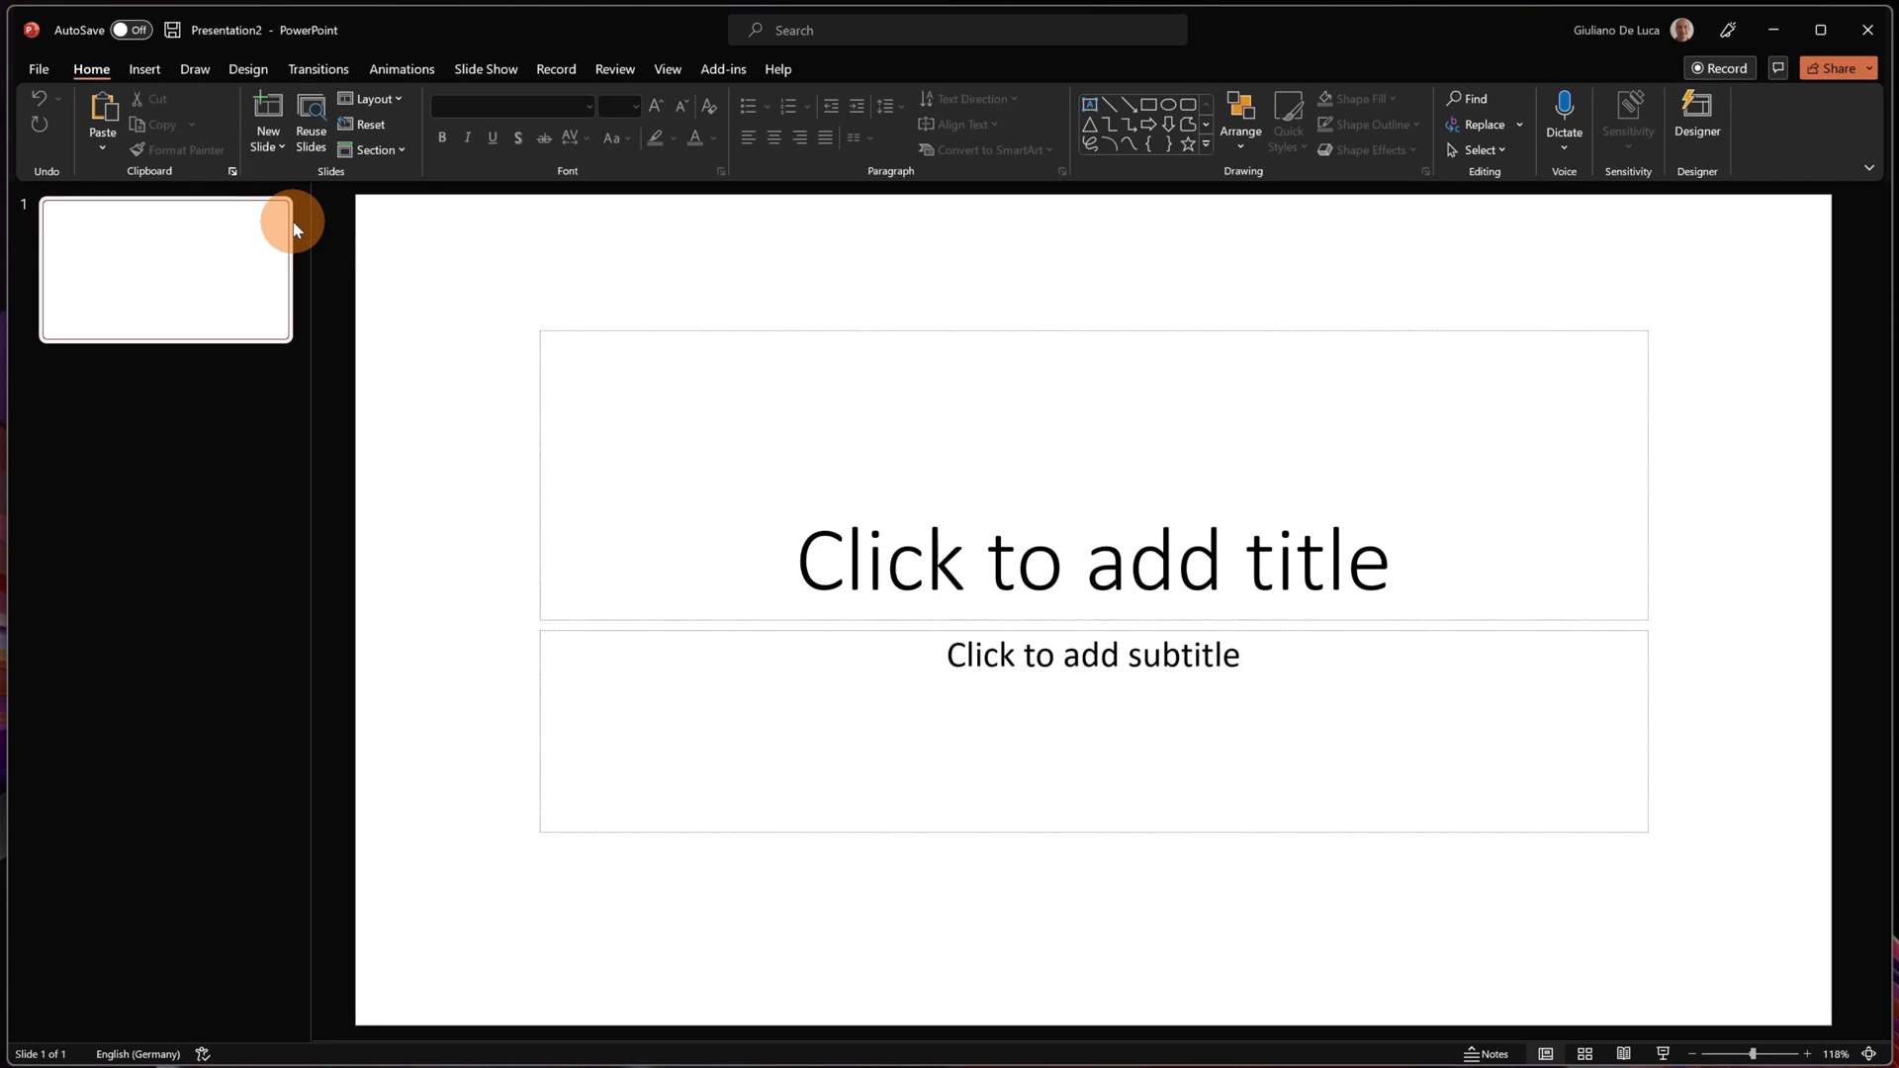
left_click_drag(465, 273, 1689, 923)
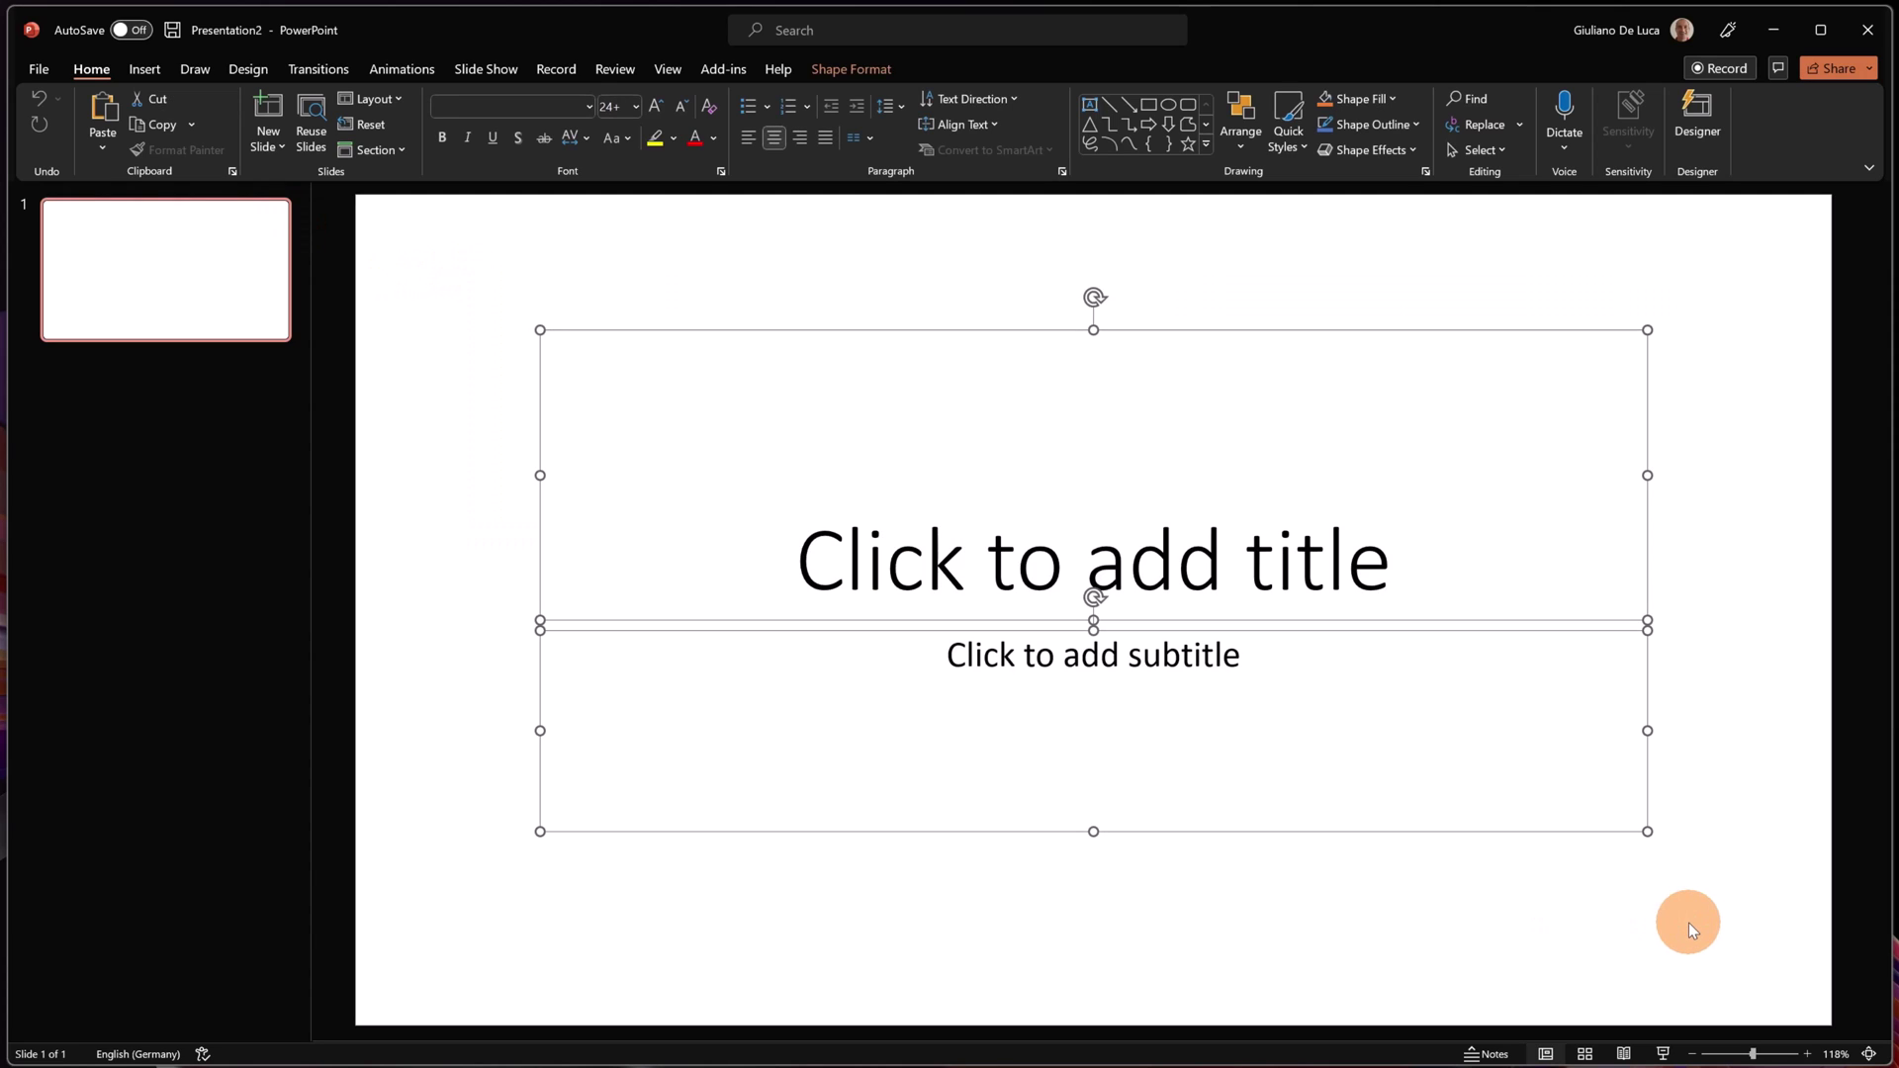
key("Delete")
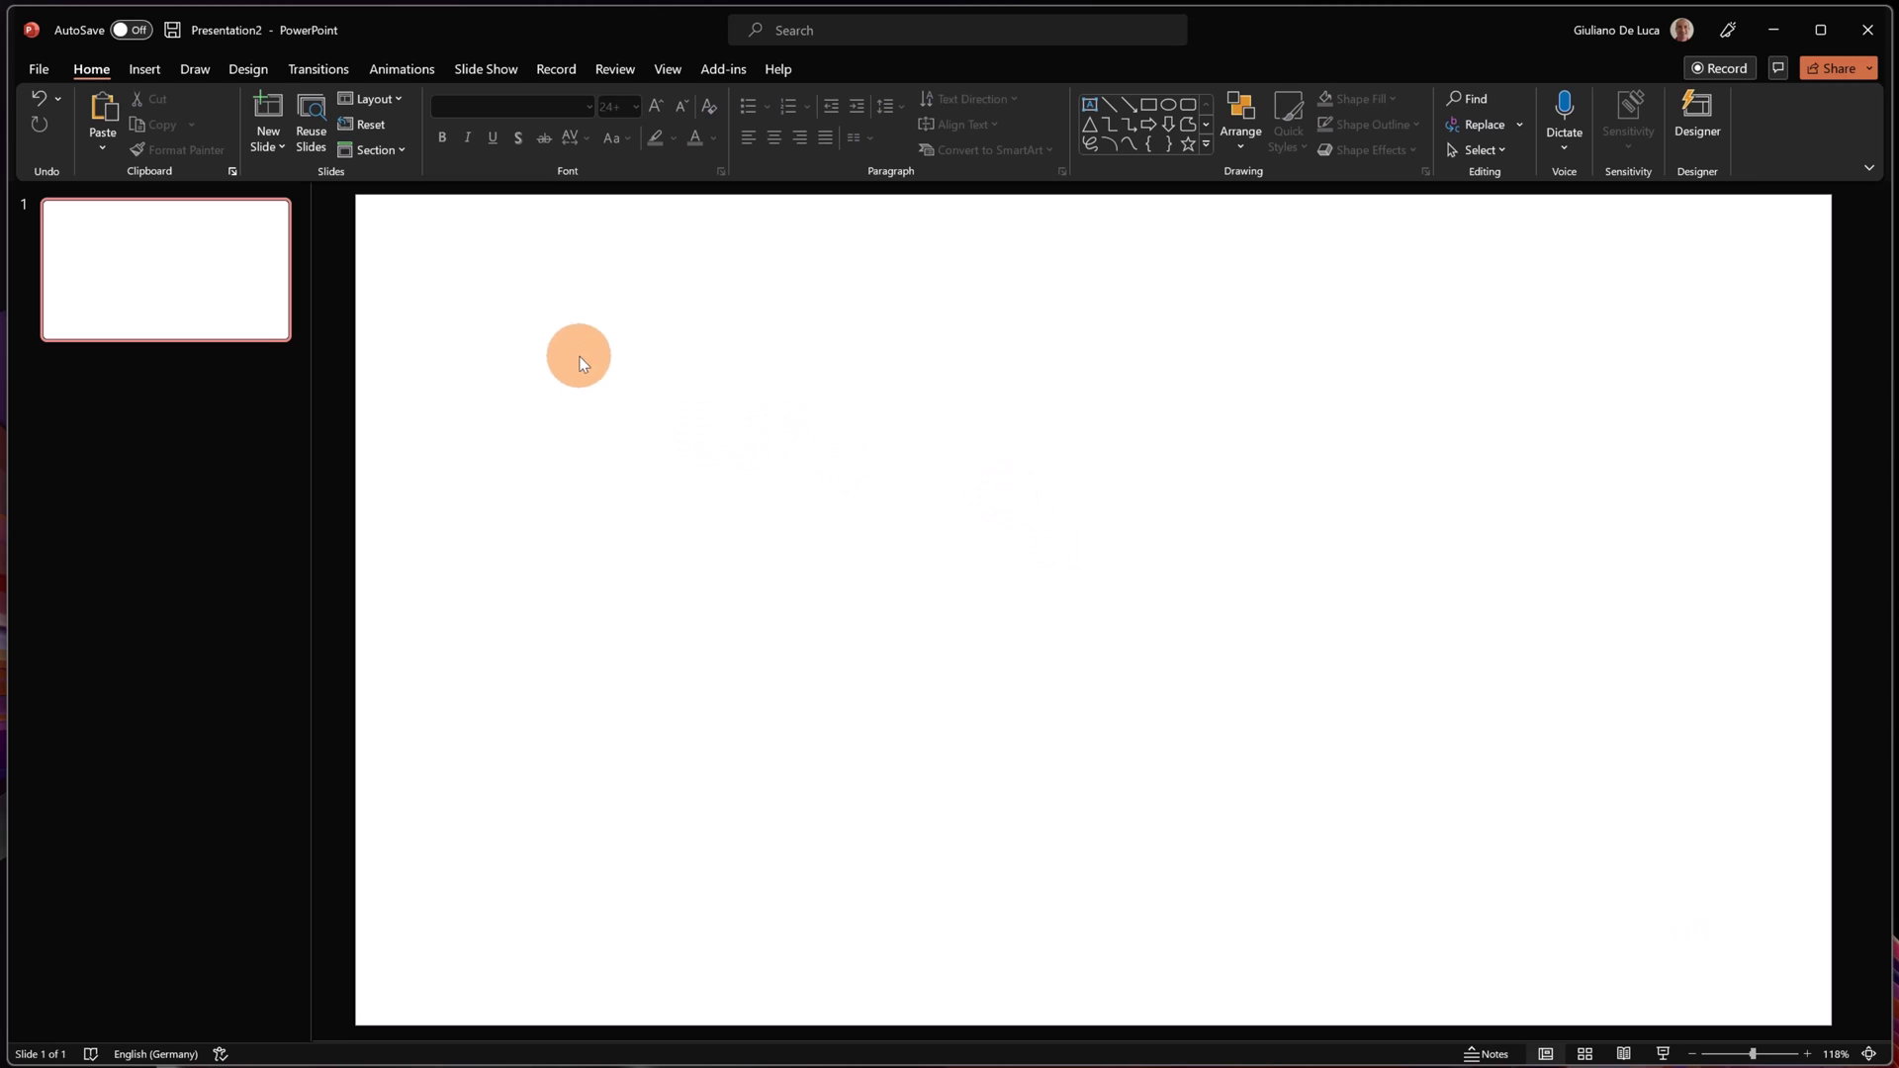
Step: Draw a rectangle on the slide using the Rectangle shape
left_click(145, 71)
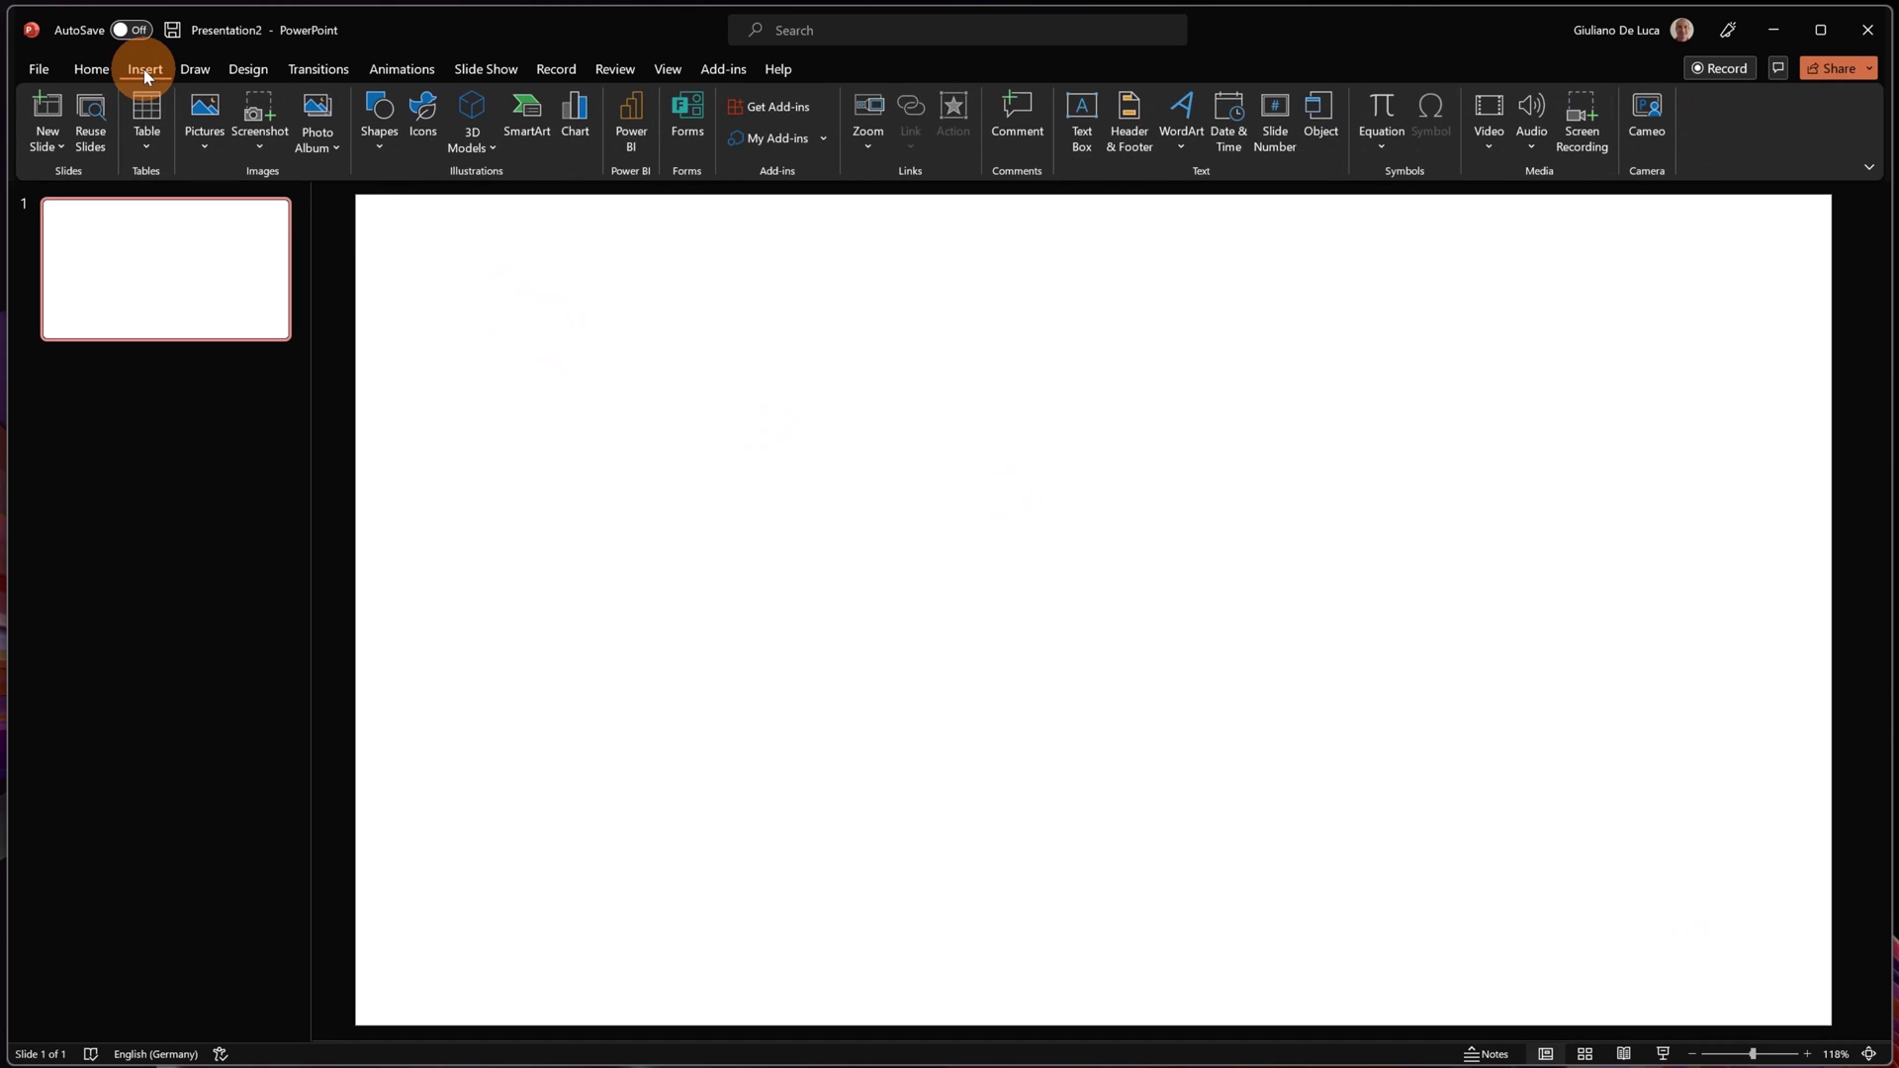
left_click(393, 111)
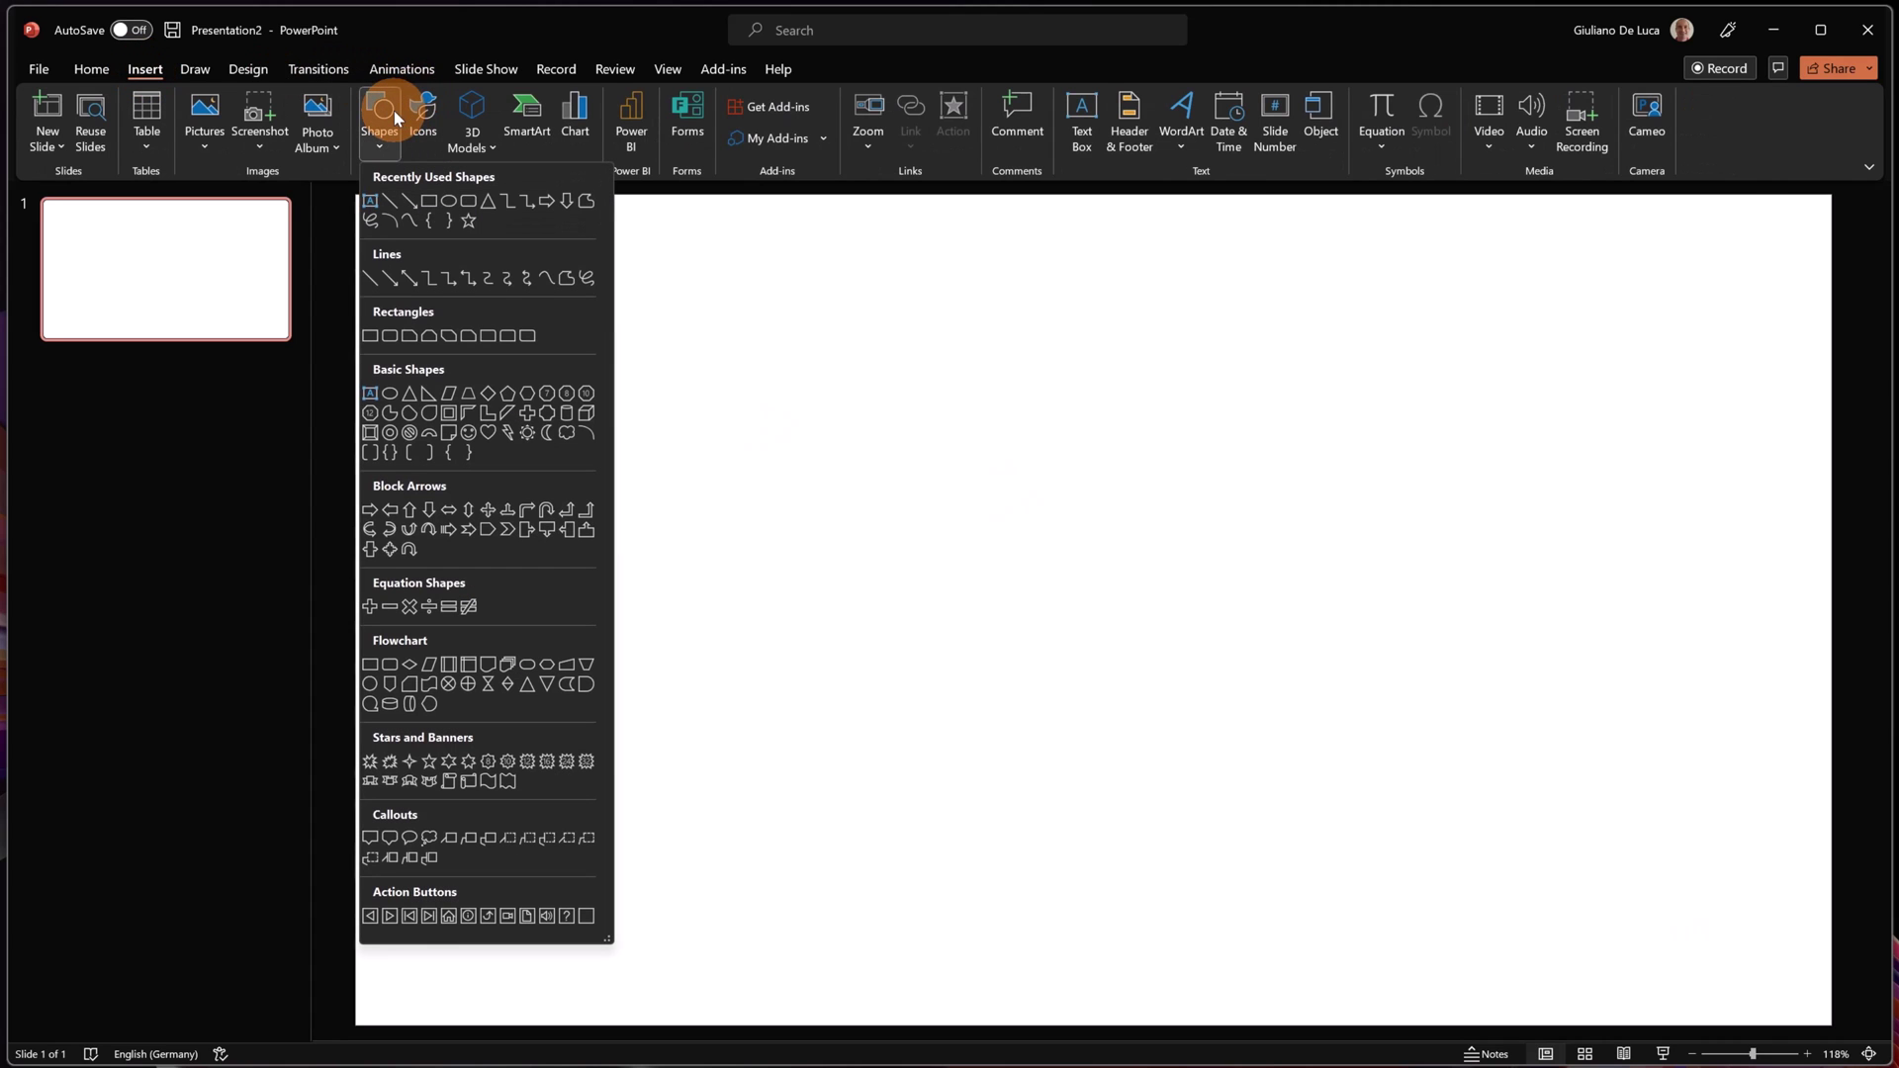
left_click(428, 200)
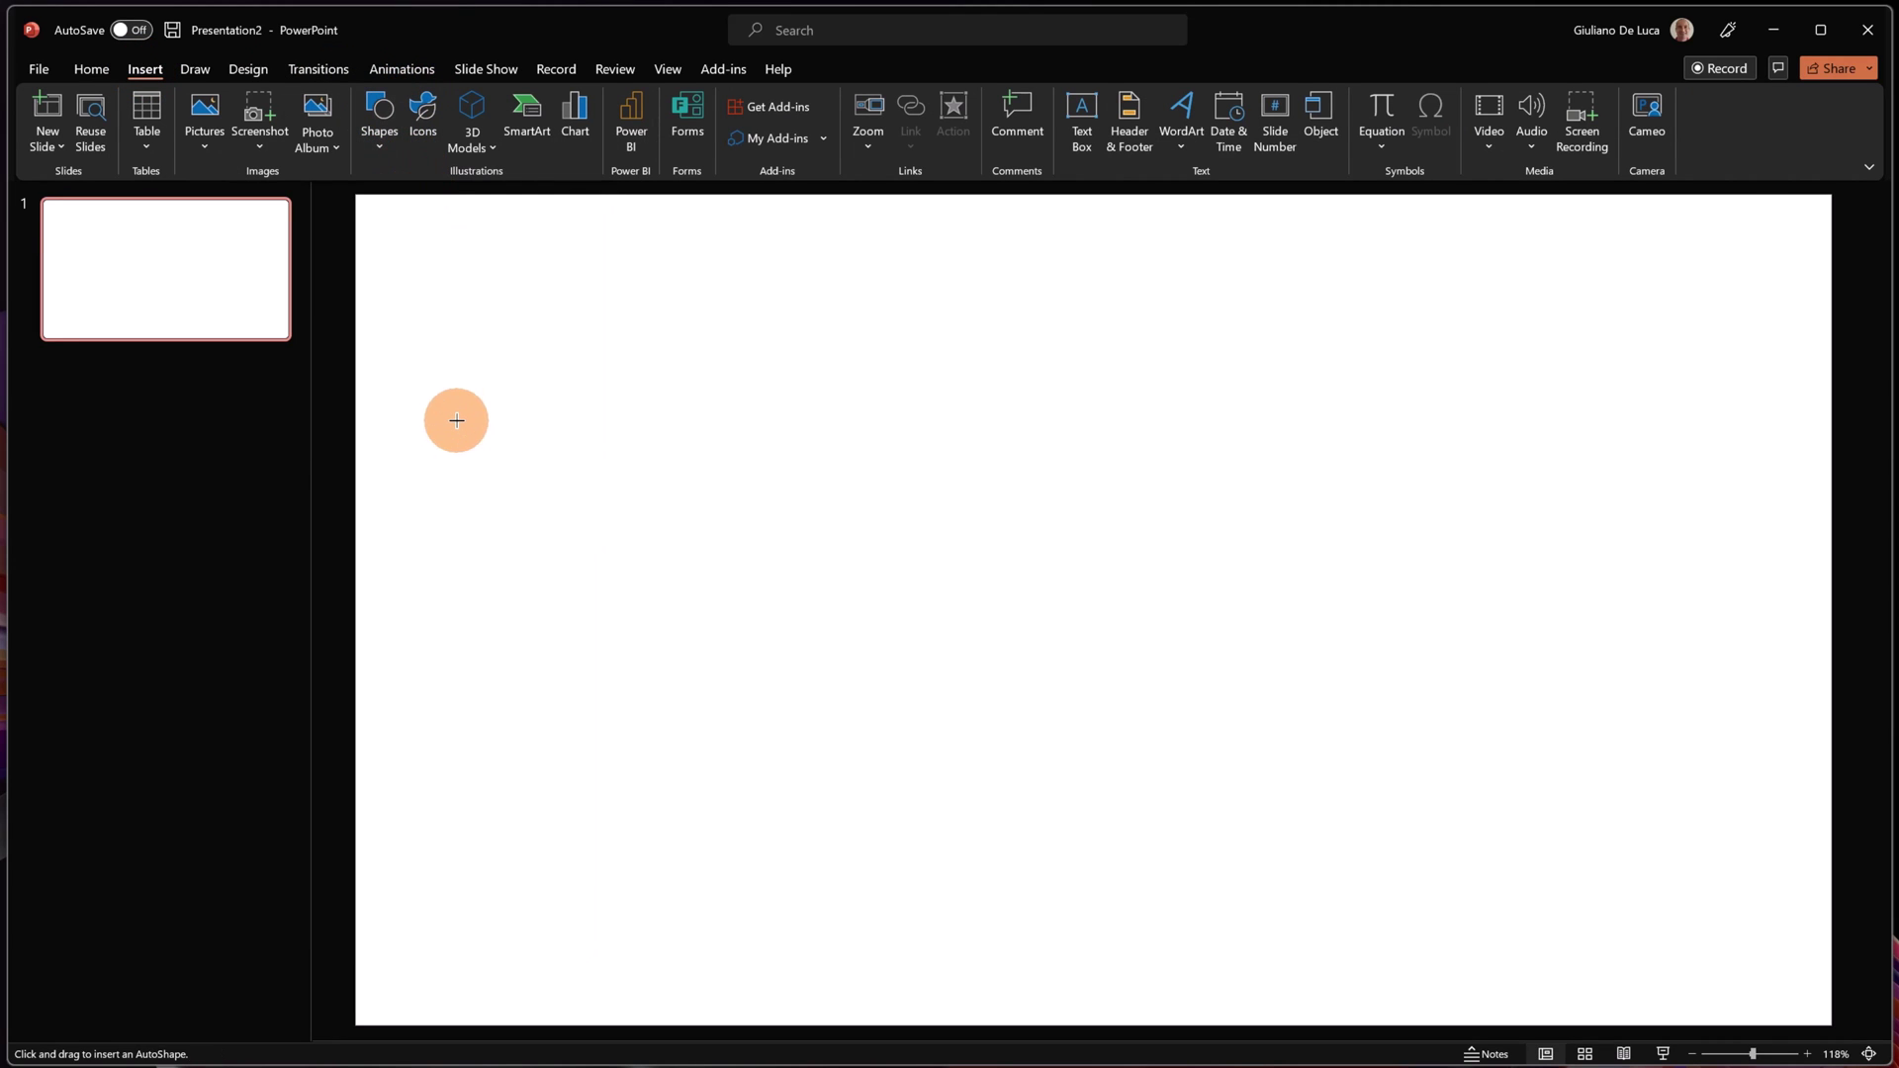
left_click_drag(412, 372, 564, 491)
Step: Resize the rectangle to 7,91 cm tall by 6,25 cm wide on the slide's left
left_click_drag(495, 399, 630, 461)
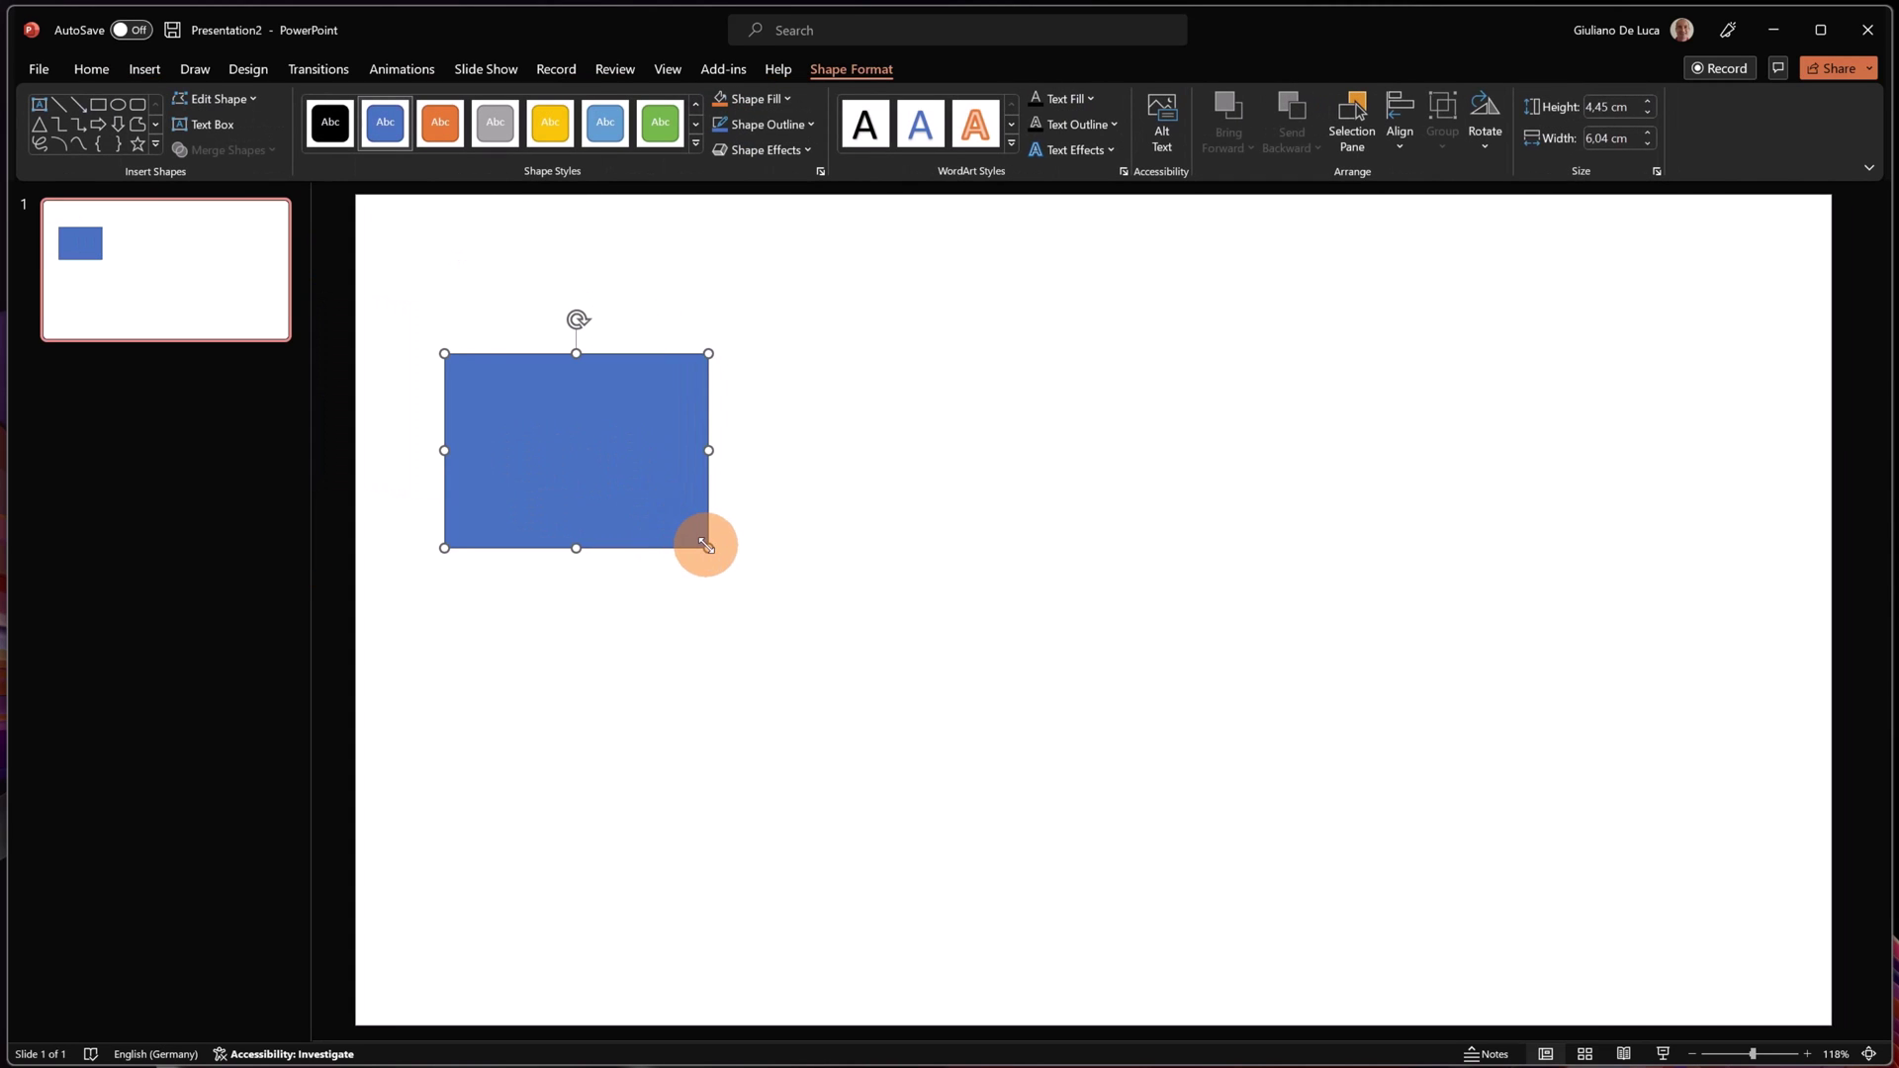
left_click_drag(706, 545, 750, 688)
left_click_drag(644, 476, 664, 615)
left_click_drag(795, 830, 751, 781)
left_click_drag(649, 644, 591, 655)
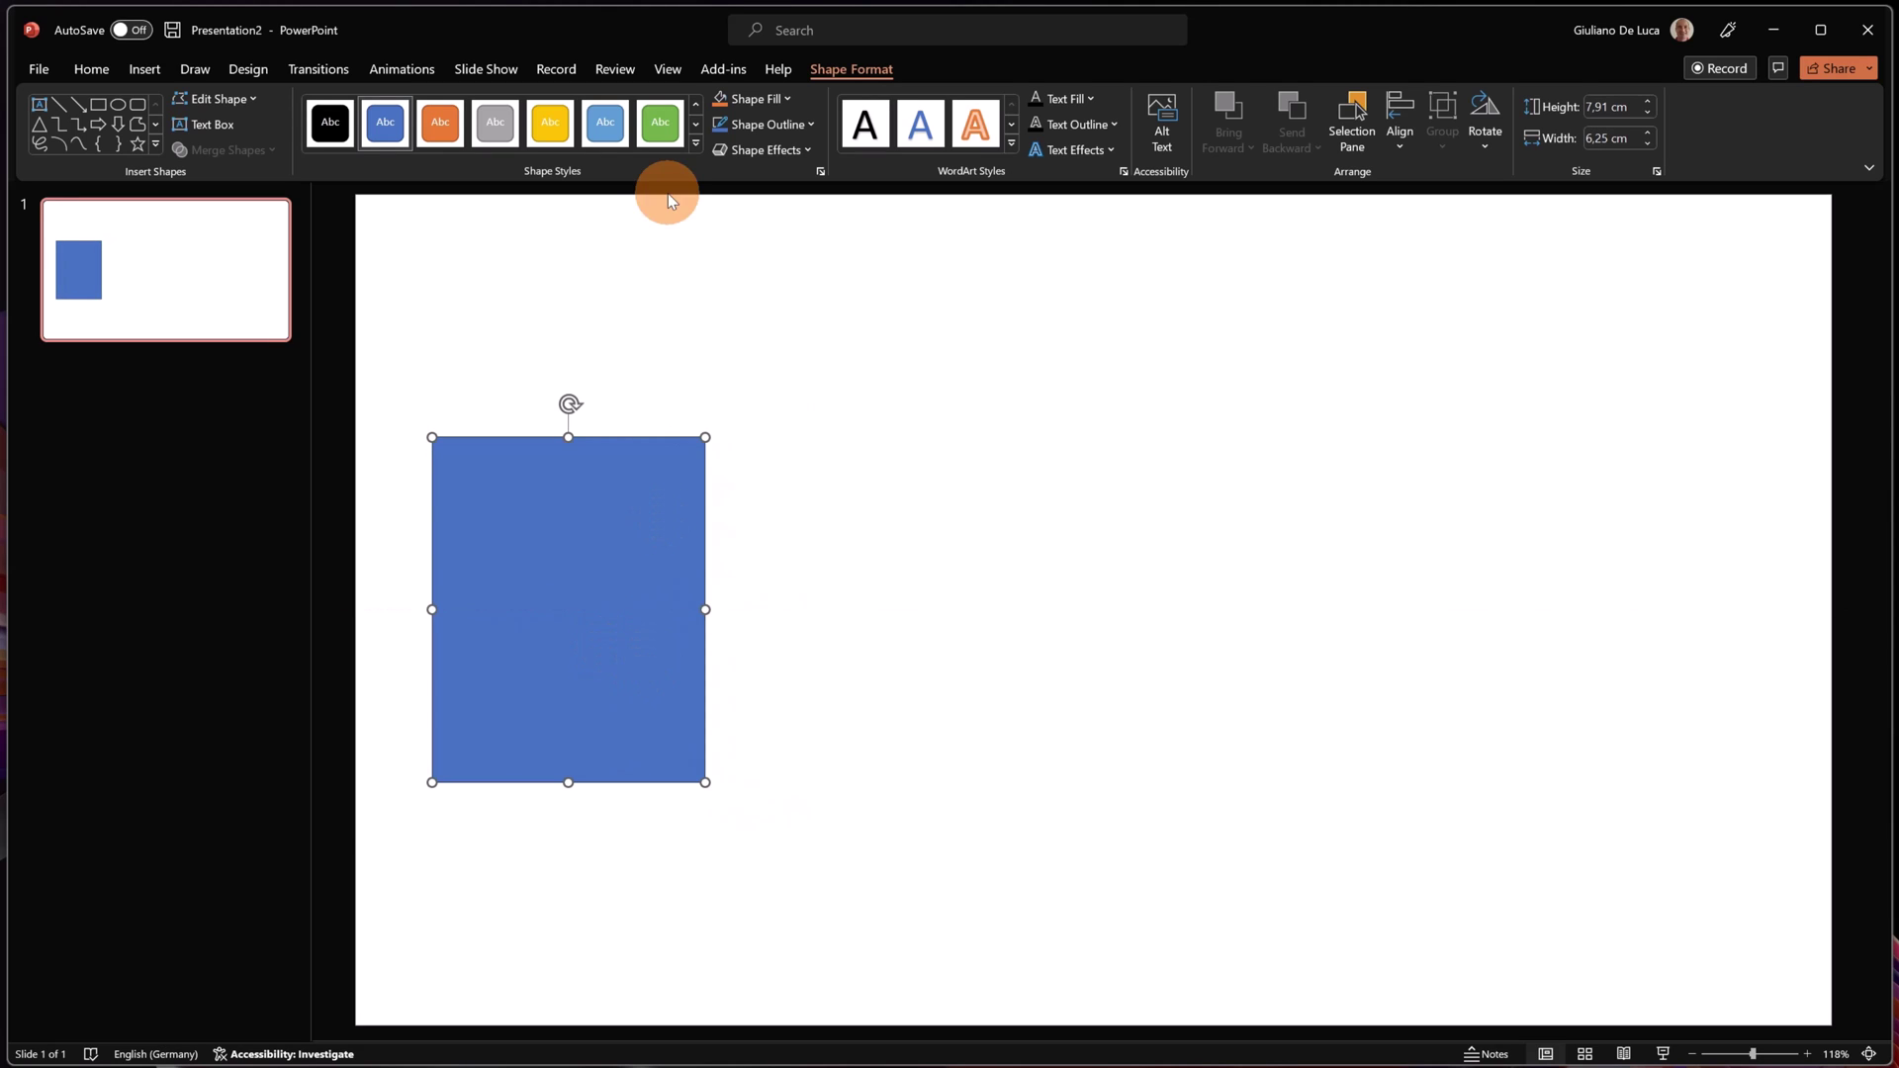
Step: Fill the rectangle with the darker blue theme colour
left_click(697, 143)
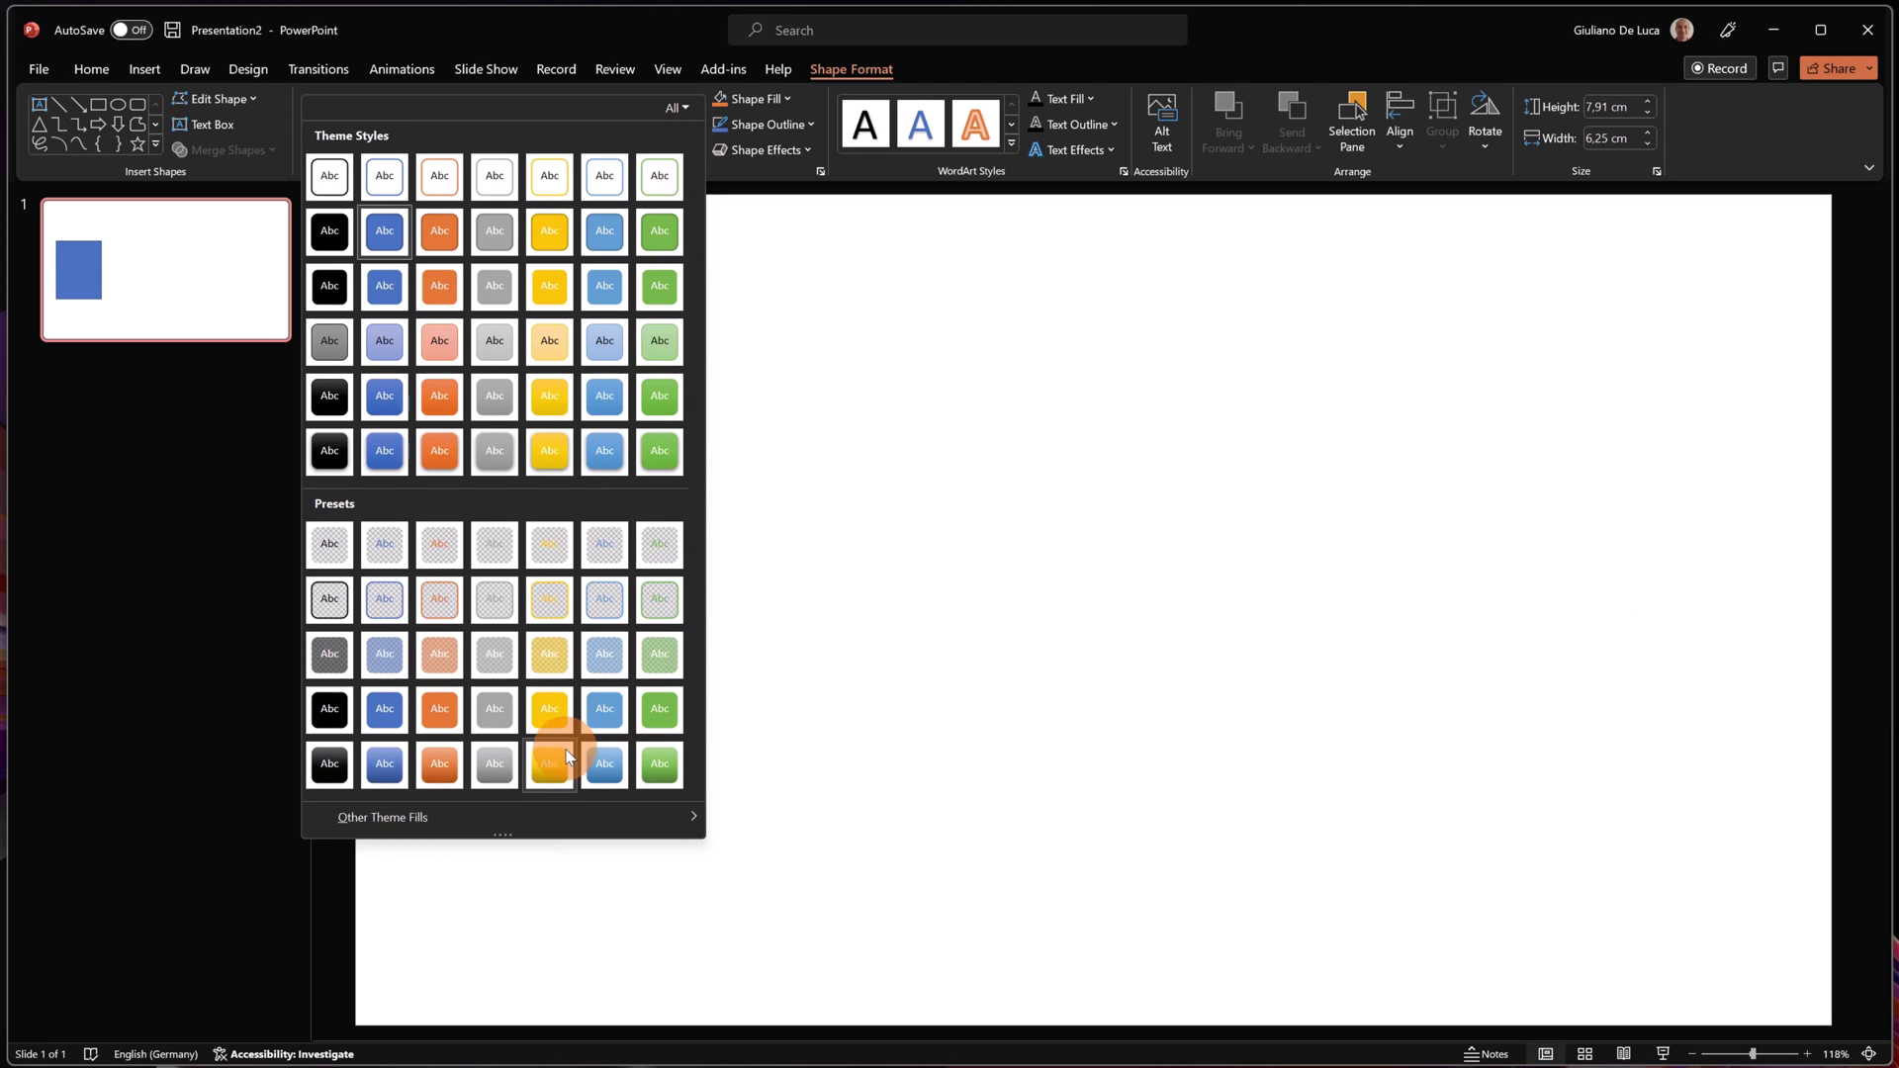
left_click(779, 99)
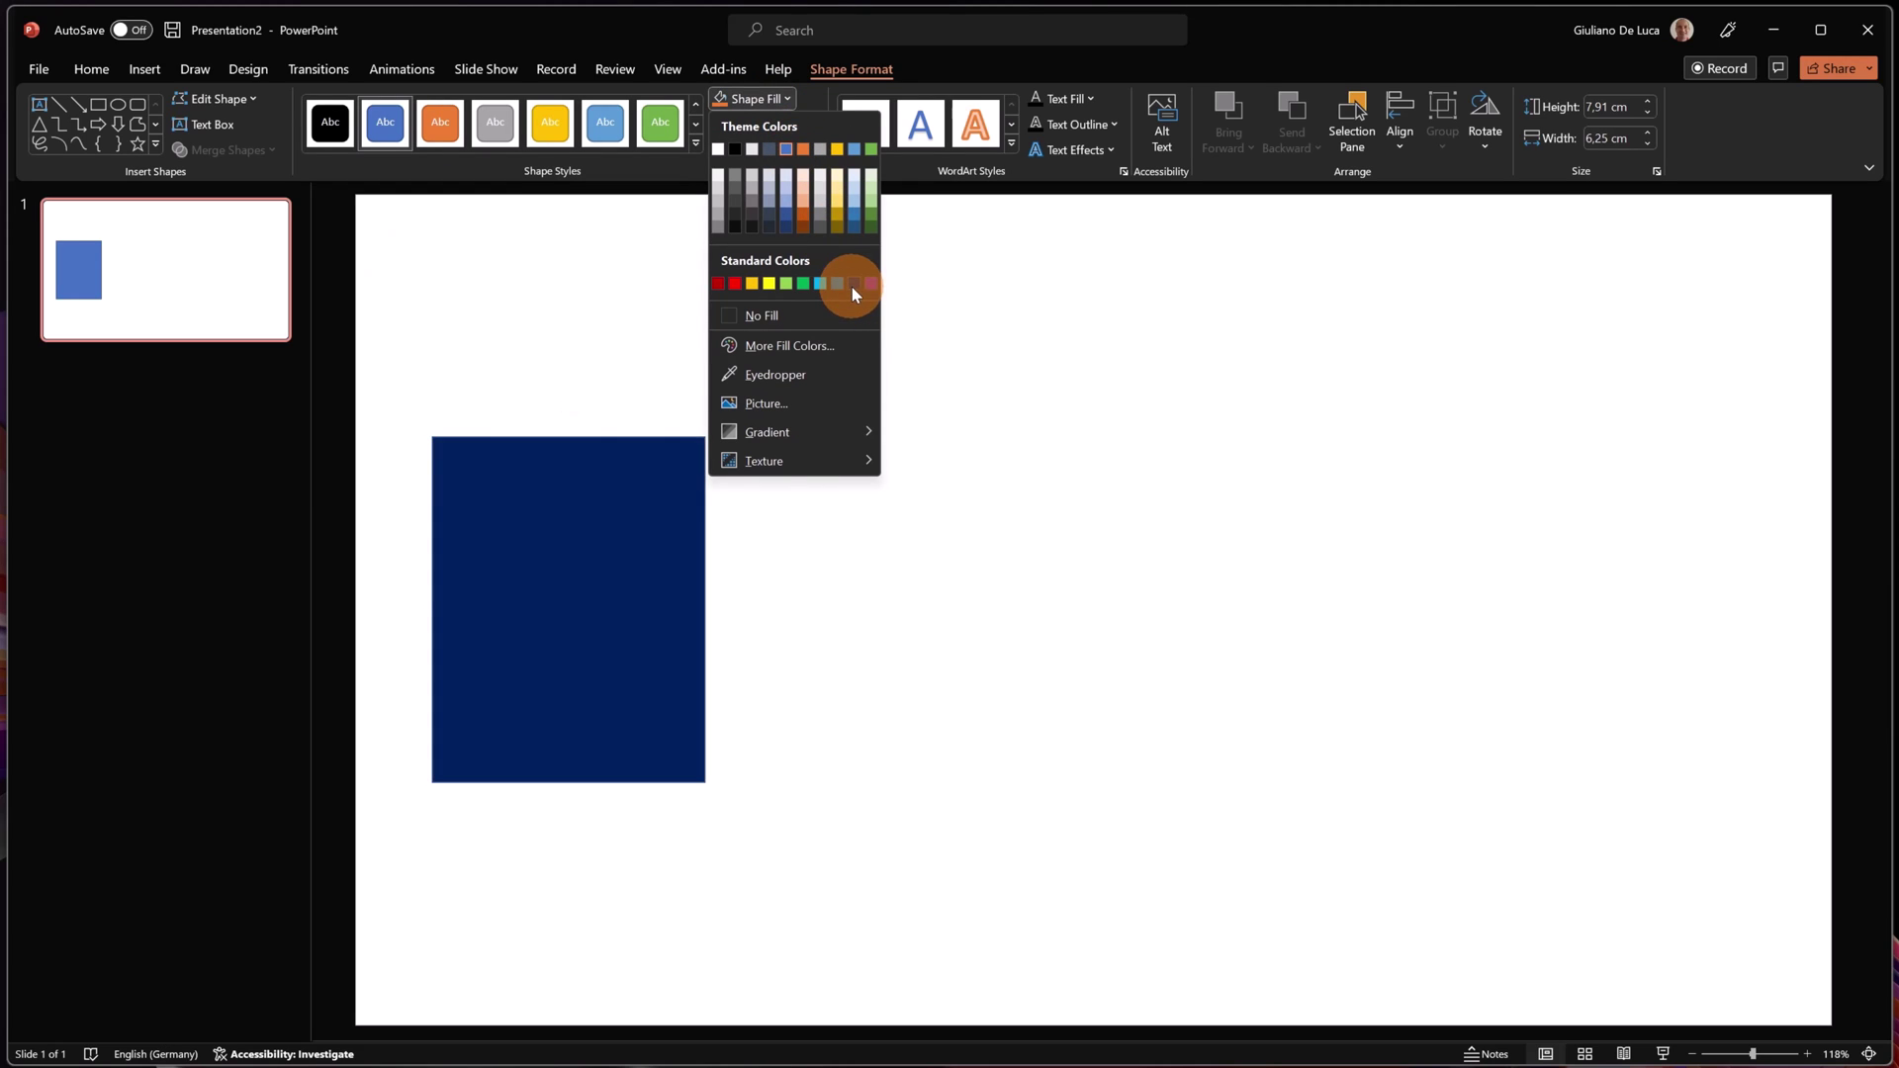
left_click(787, 215)
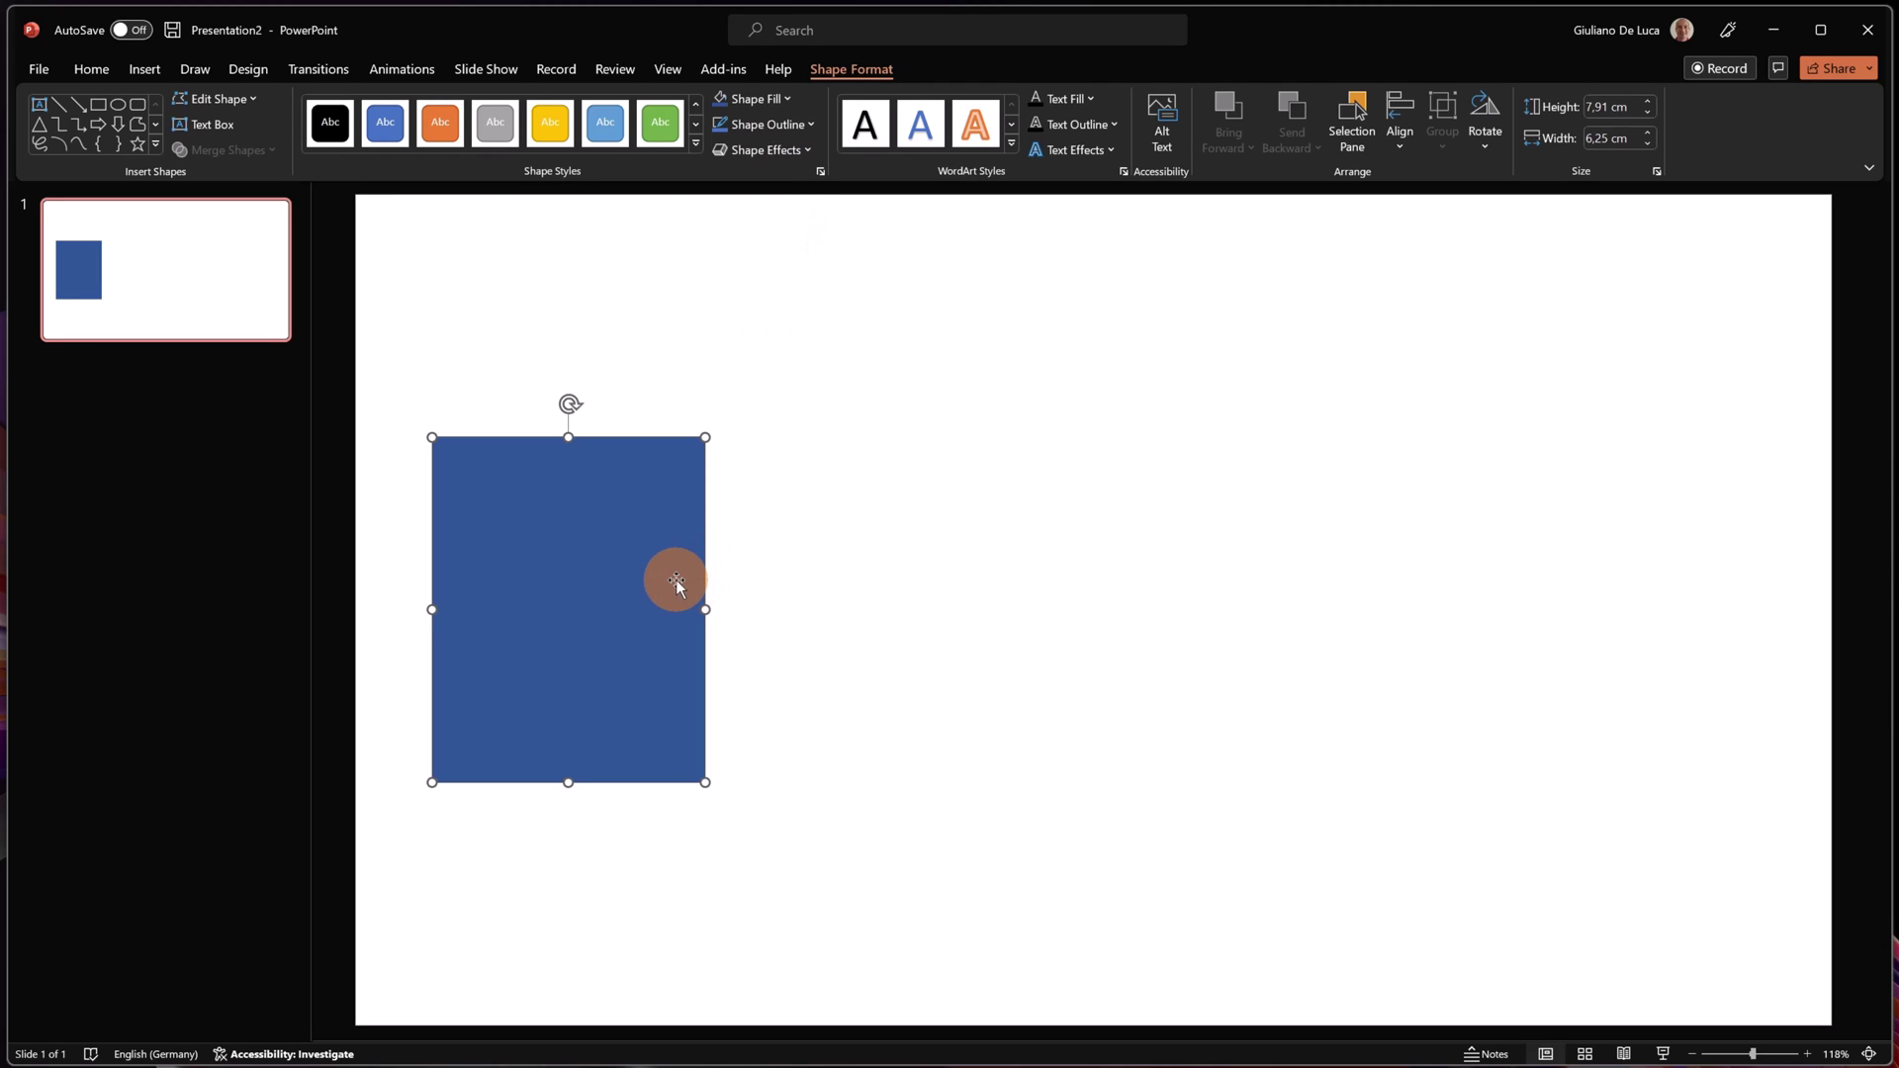
Step: Paste rectangle copies and space four of them evenly in a row across the slide
key("ctrl+v")
key("ctrl+v")
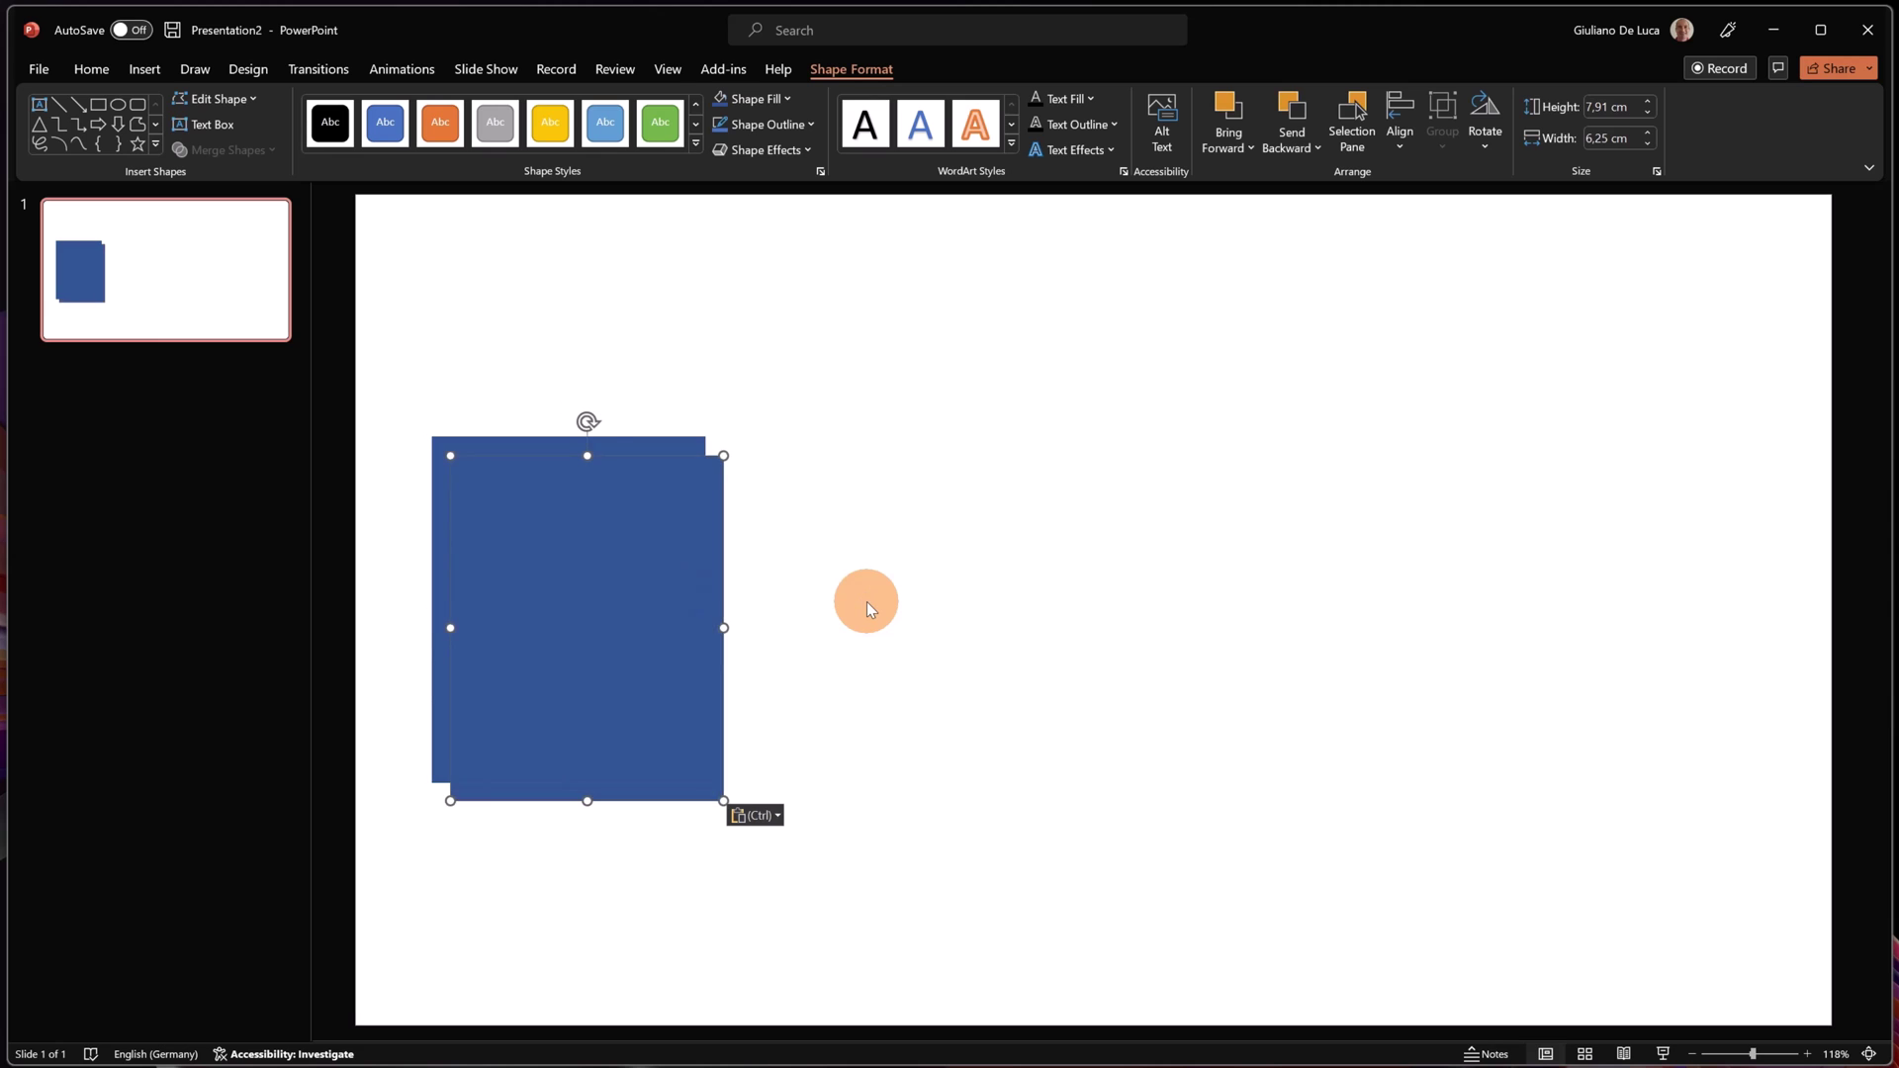
key("ctrl+v")
left_click_drag(628, 679, 1614, 617)
left_click_drag(586, 608, 1226, 563)
left_click_drag(648, 592, 955, 570)
left_click(1259, 606)
mouse_move(1584, 617)
left_mouse_down()
mouse_move(1530, 618)
mouse_move(1549, 618)
left_mouse_up()
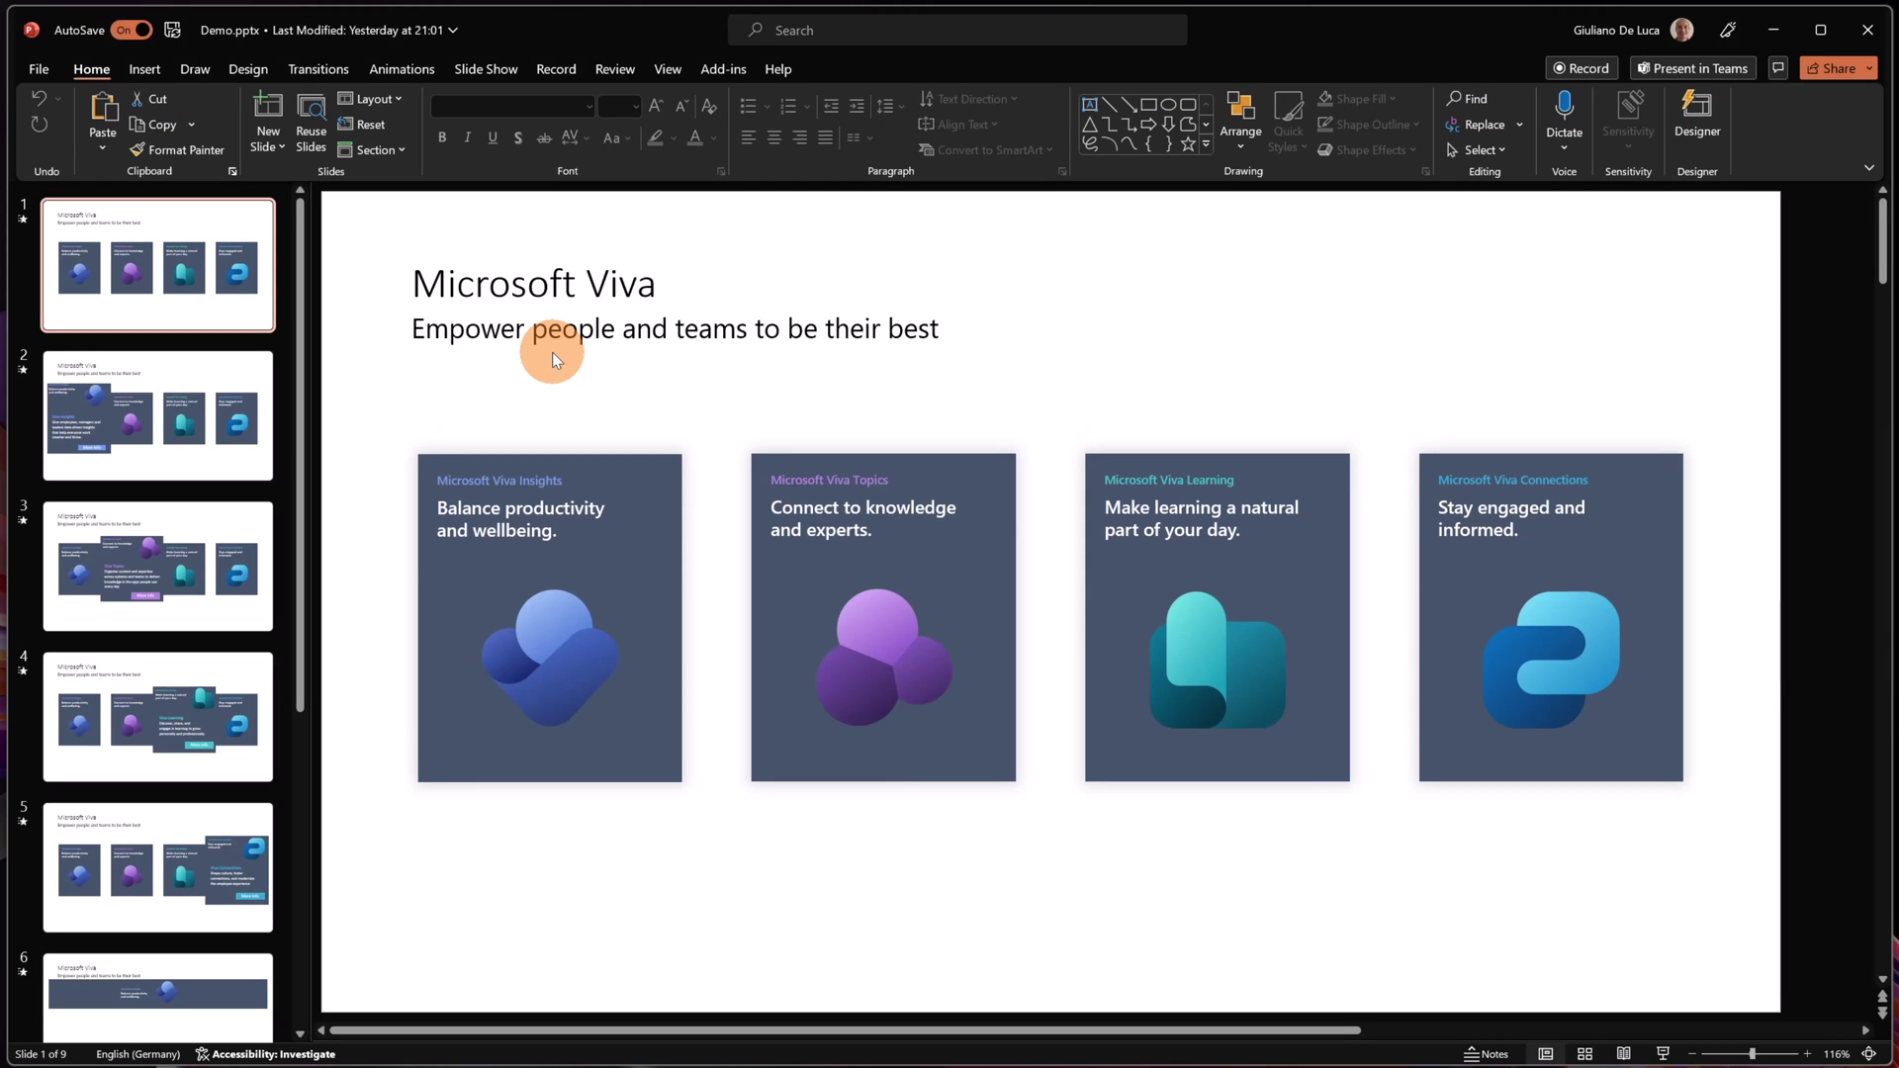
Step: In Demo.pptx, select the four Viva icons and their four headline text boxes
left_click(564, 644)
left_click(870, 697, "shift")
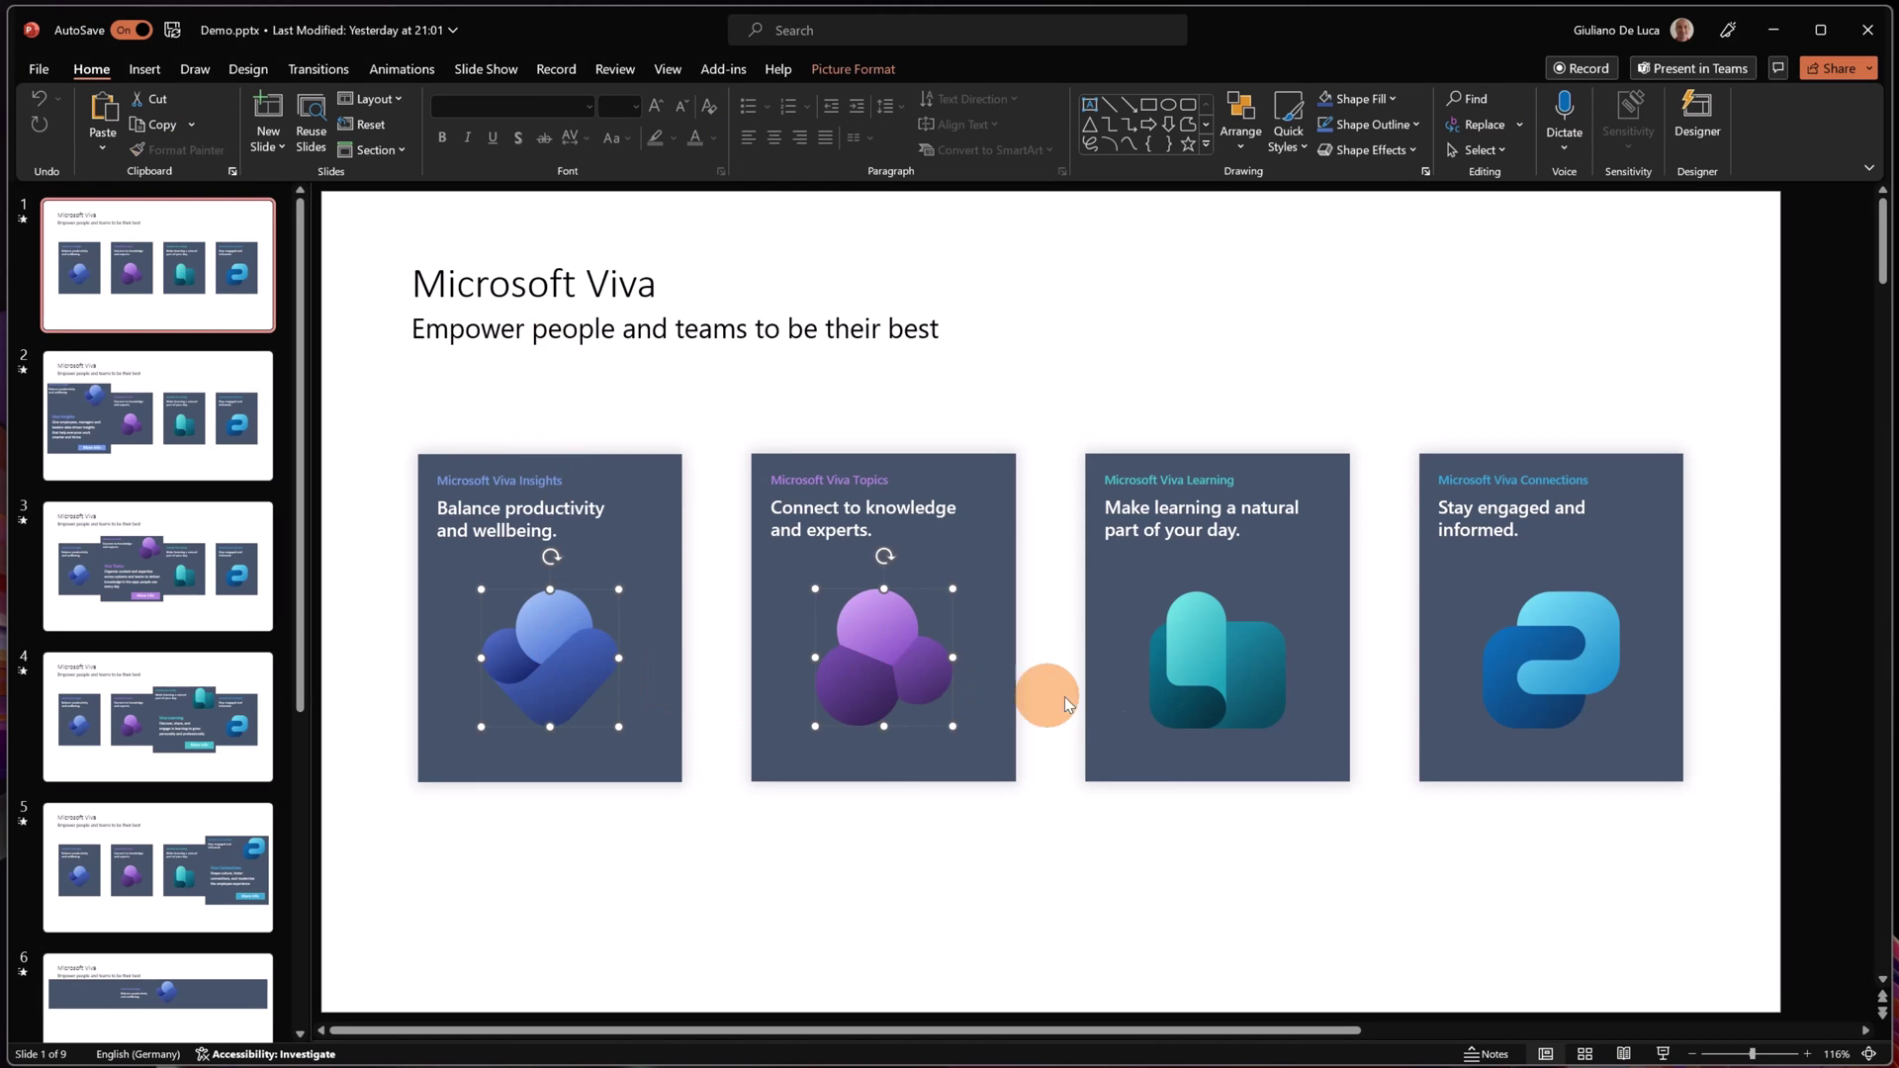
left_click(1207, 678, "shift")
left_click(1469, 674, "shift")
left_click(1498, 509, "shift")
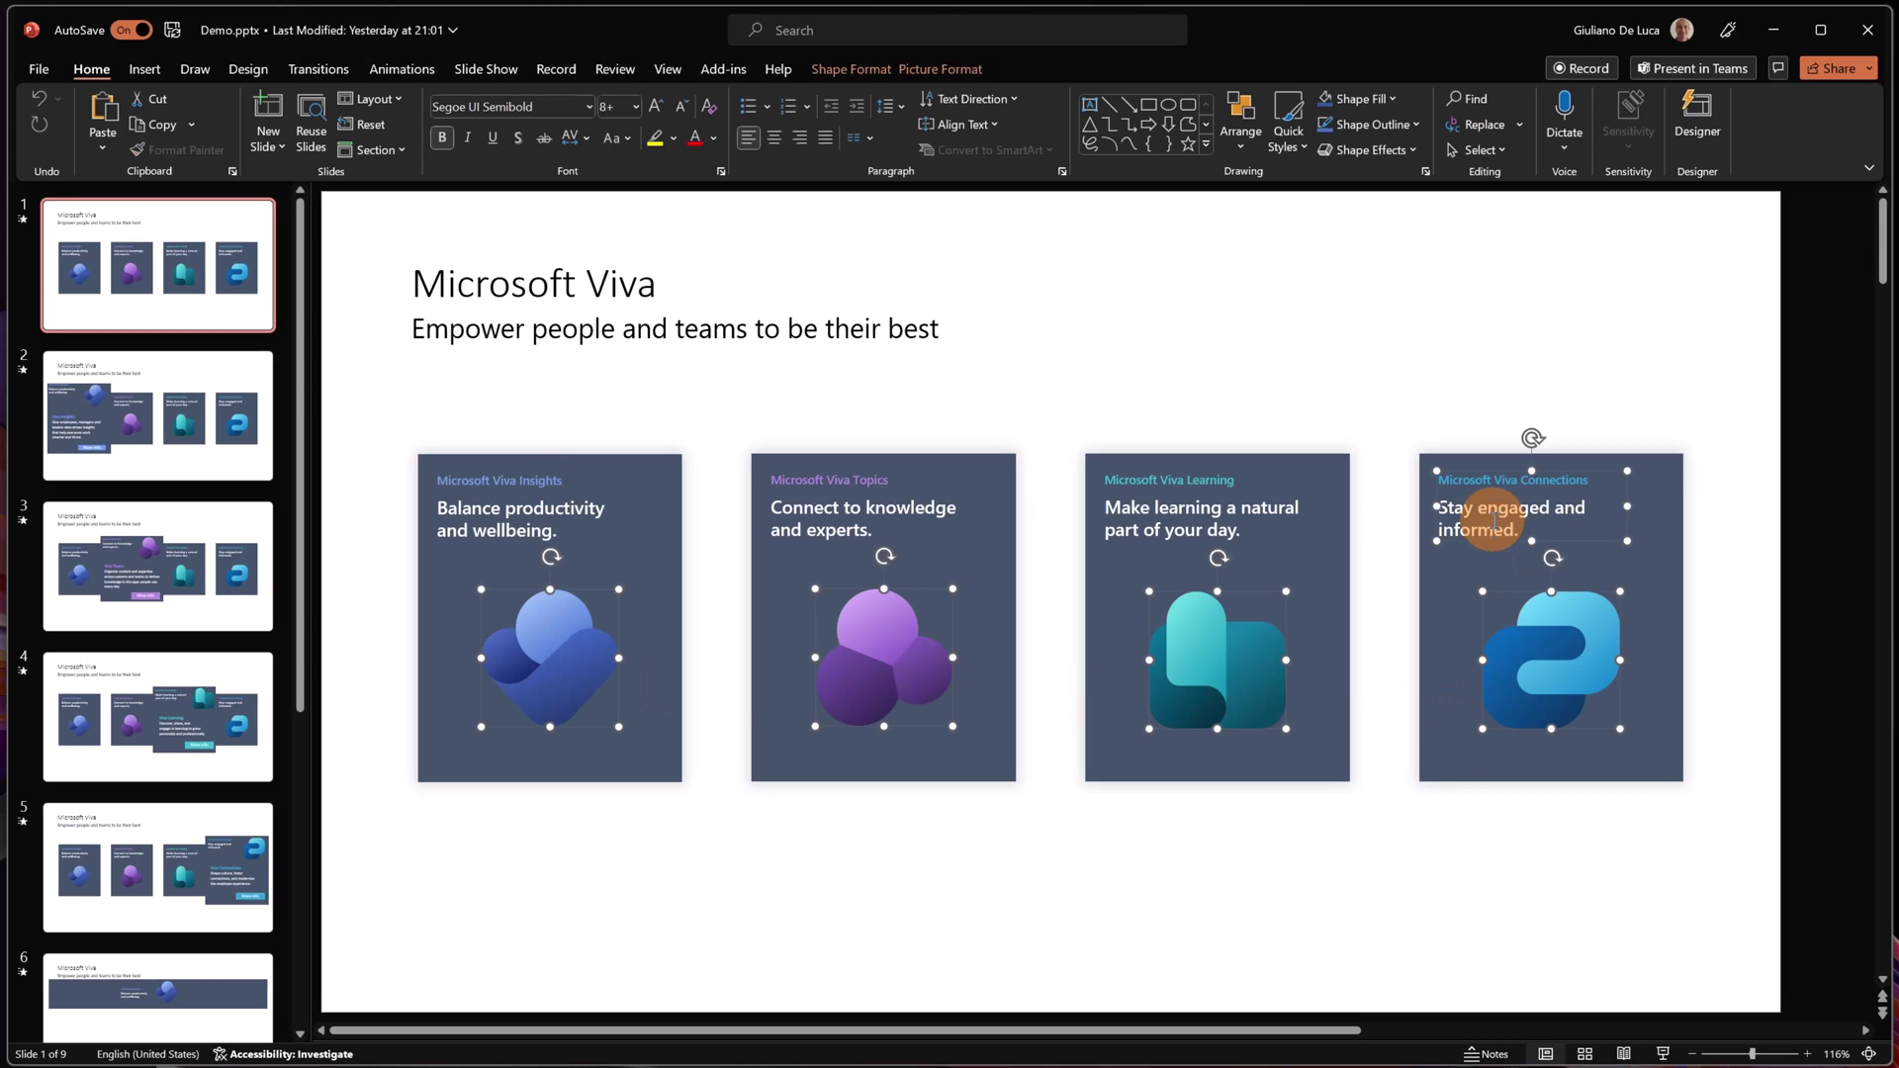
left_click(1131, 506, "shift")
left_click(878, 507, "shift")
left_click(539, 504, "shift")
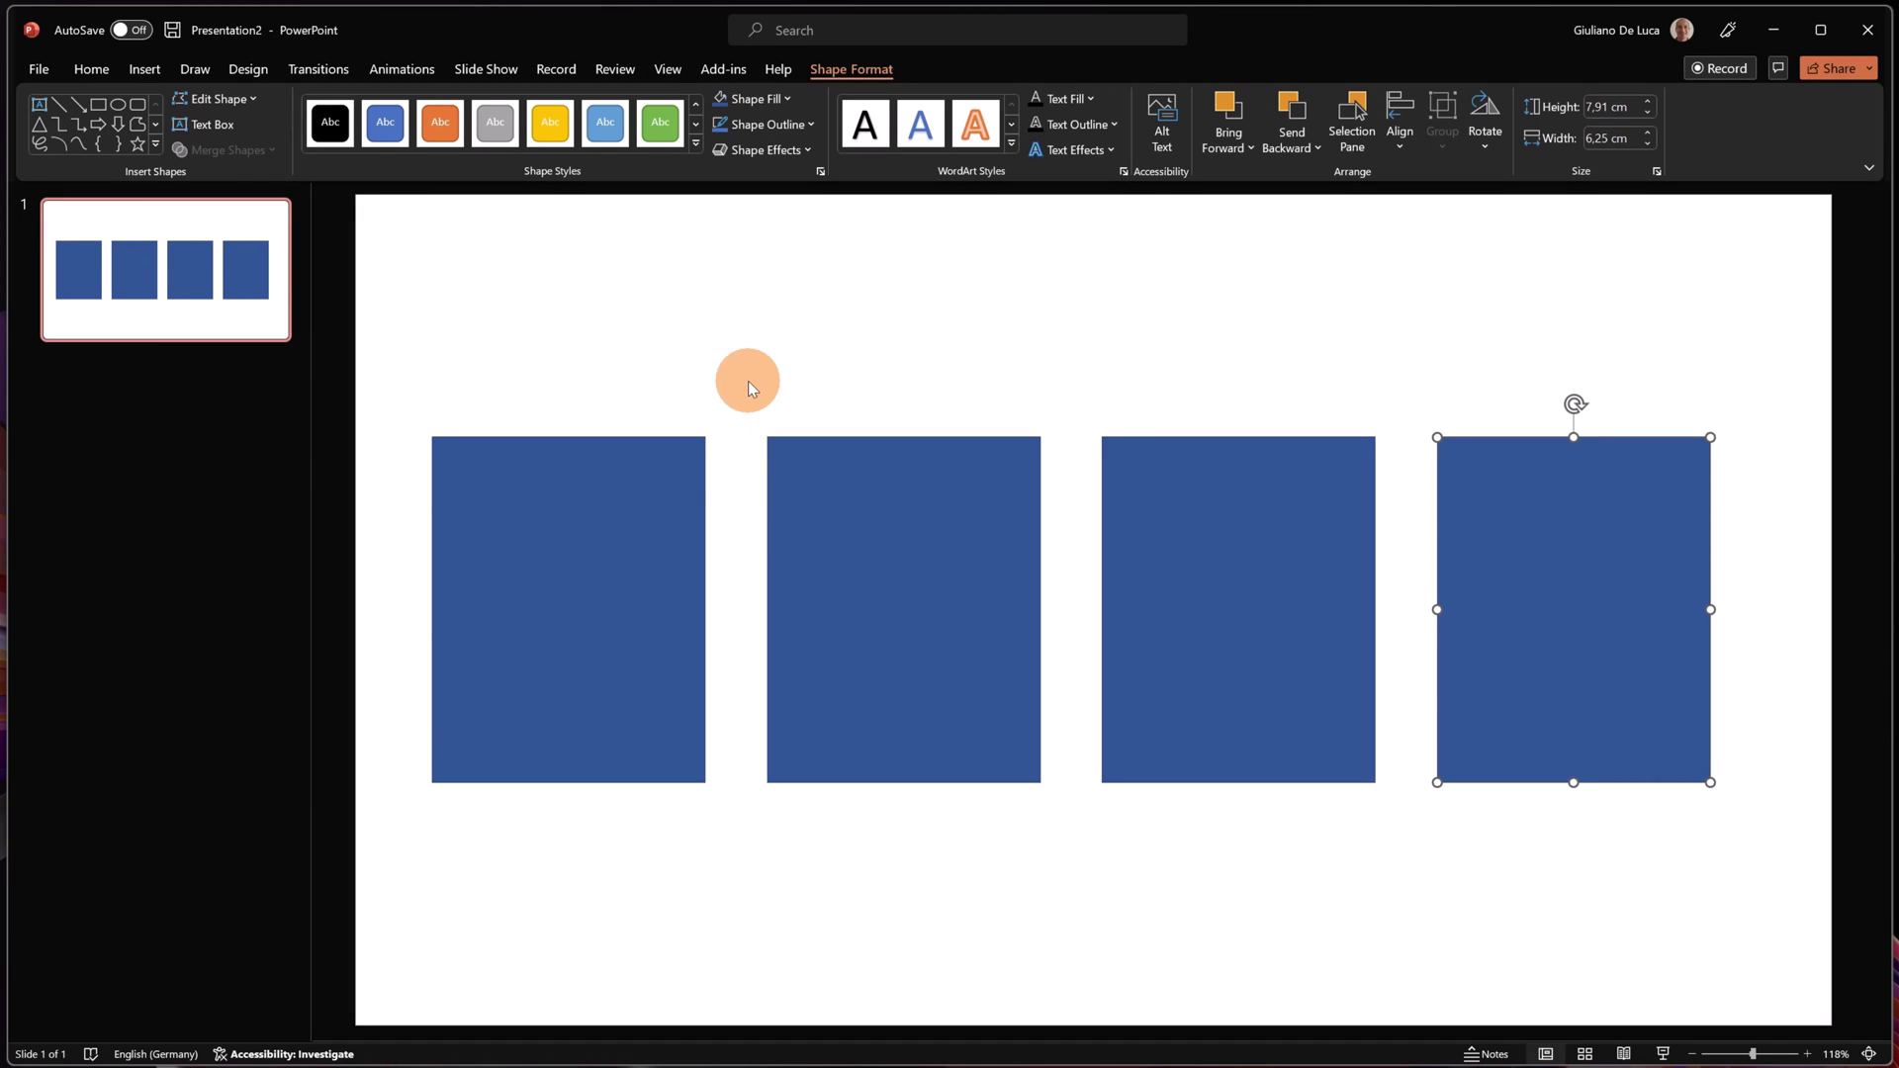
Step: Paste the Viva icons and headline texts onto the four blue cards, then deselect
key("ctrl+v")
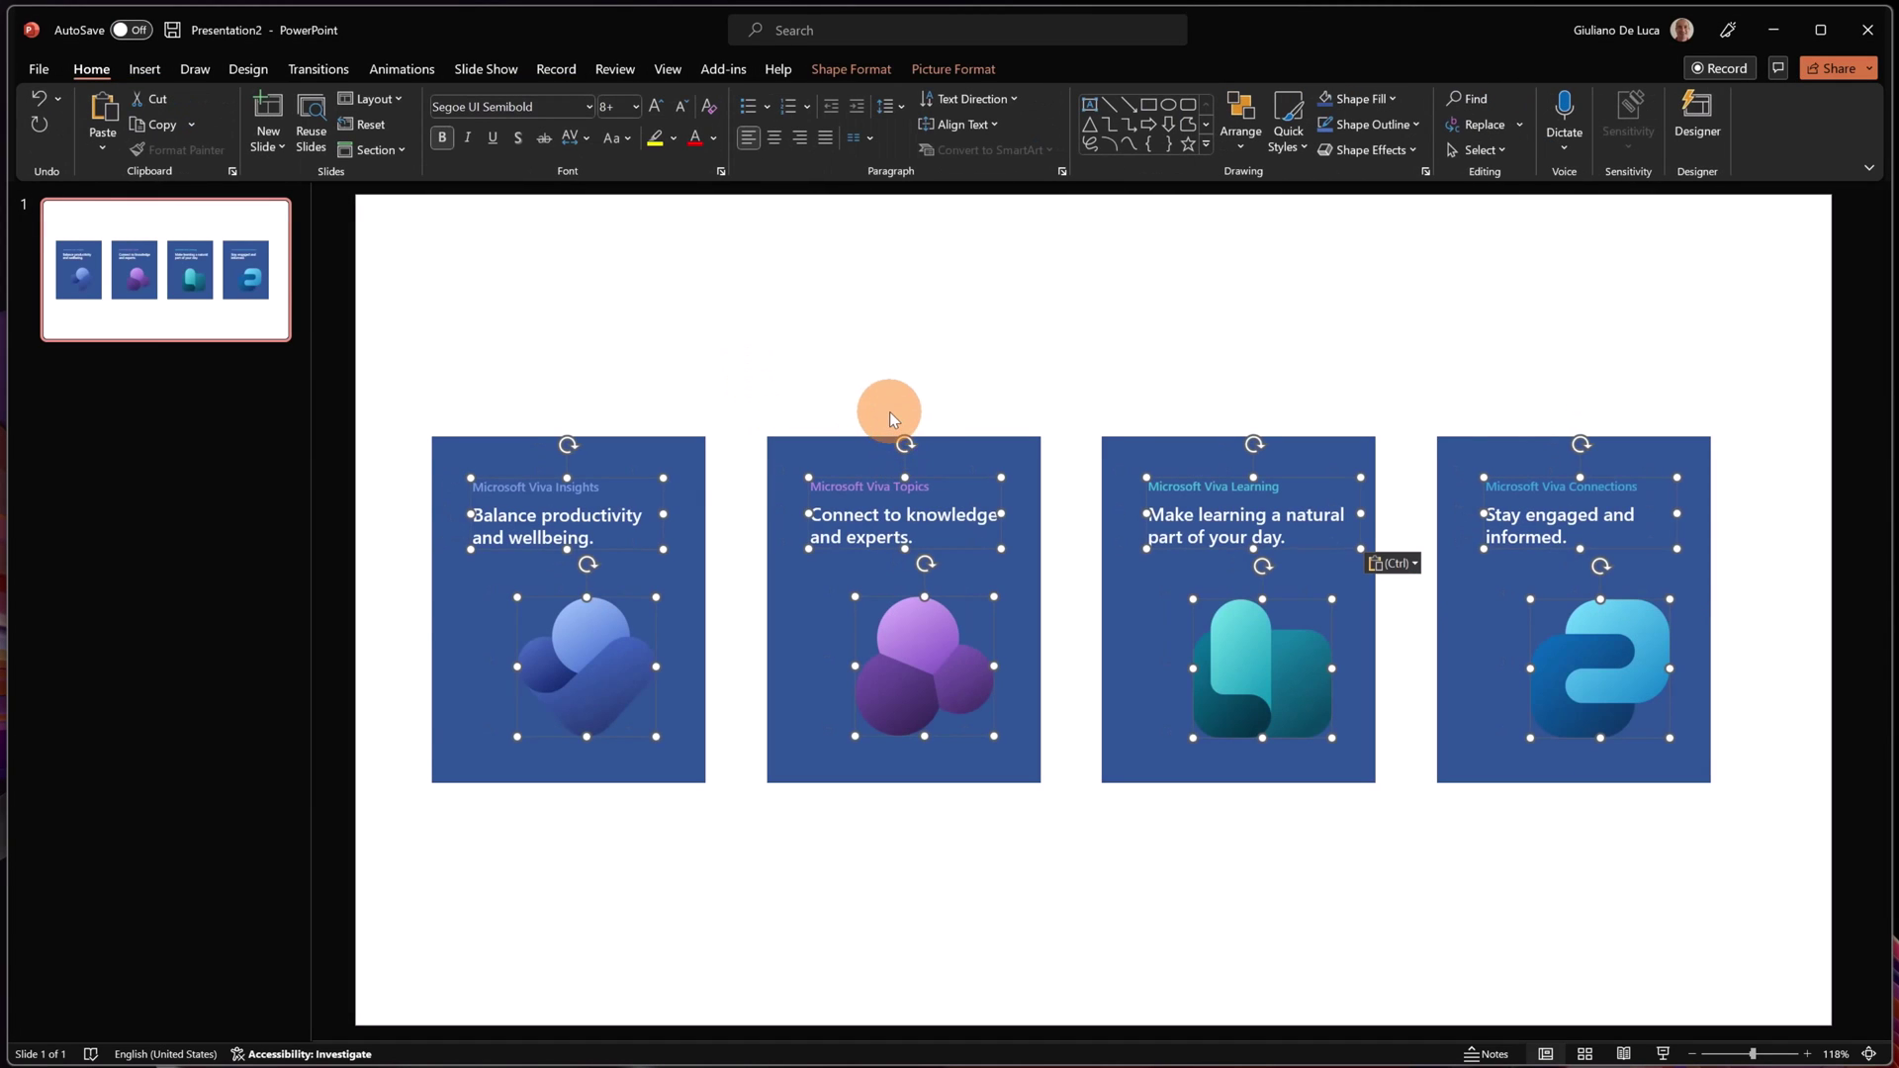
left_click(817, 360)
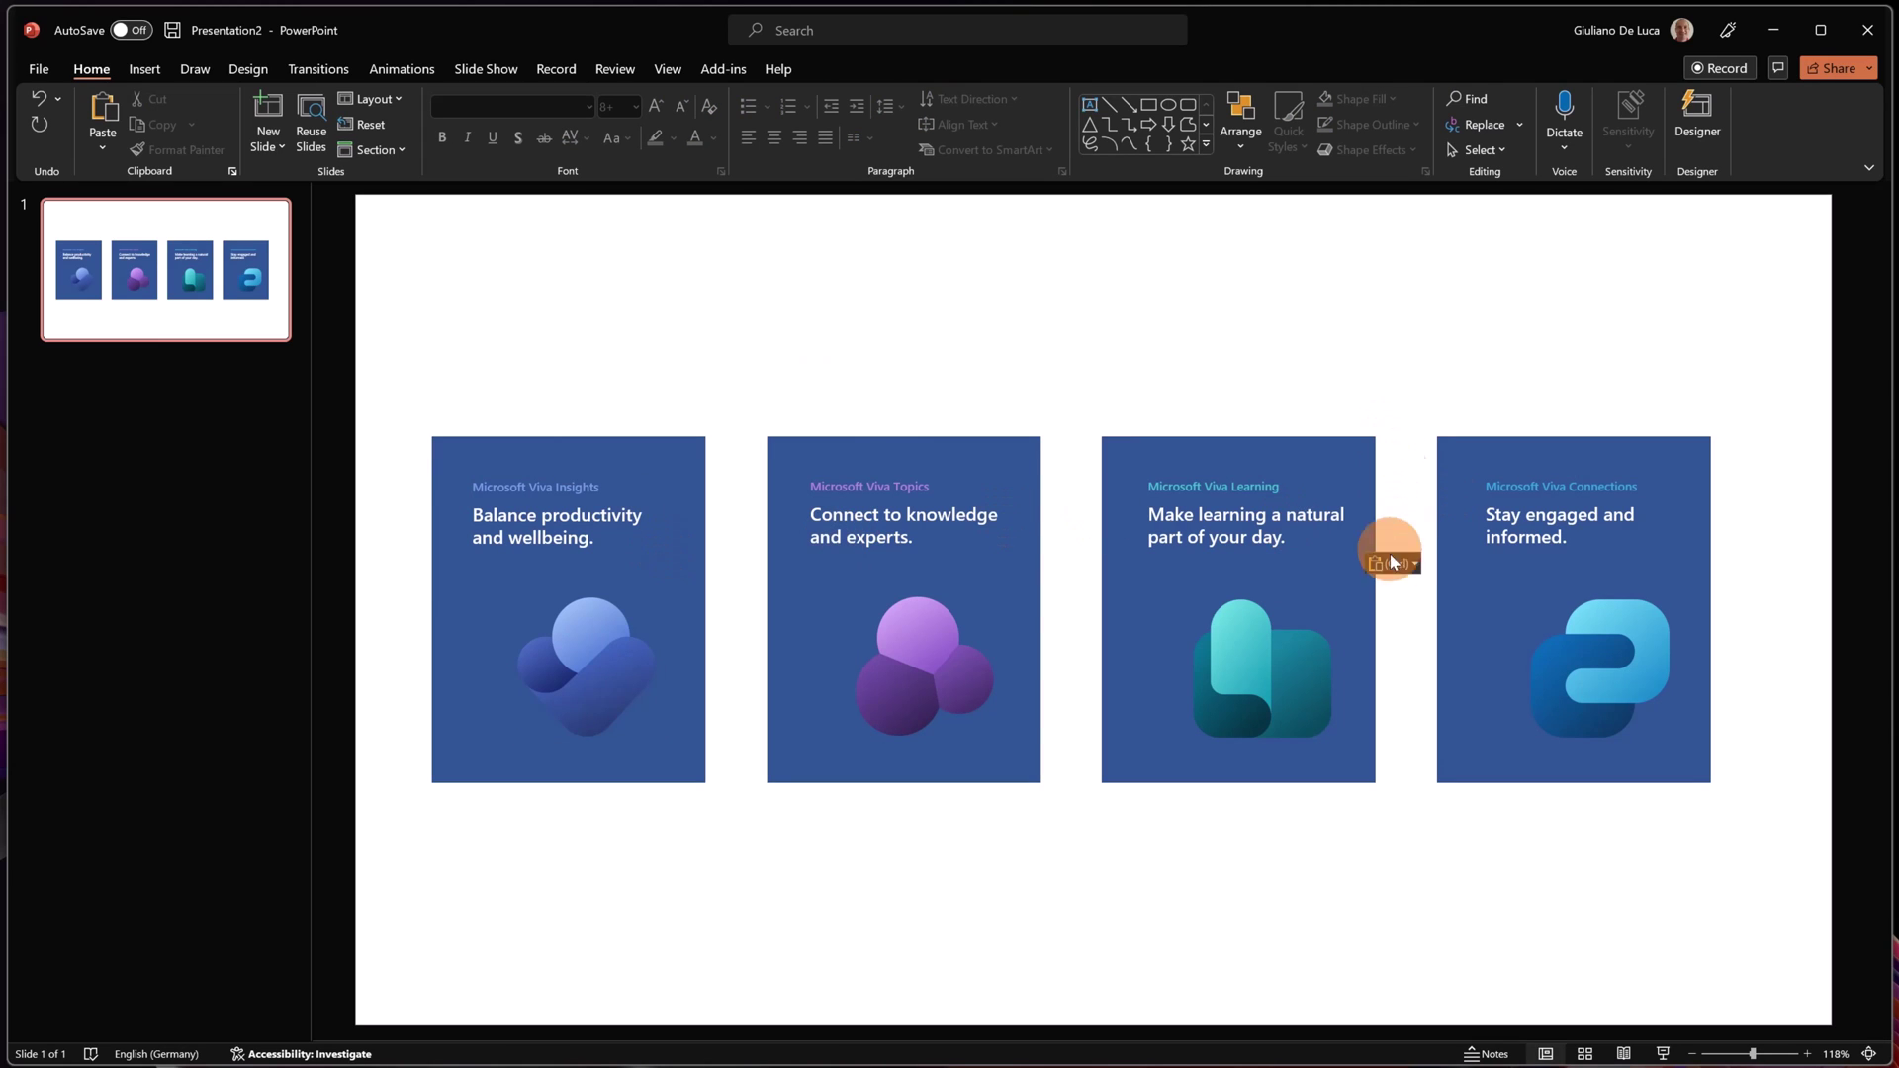
left_click(900, 331)
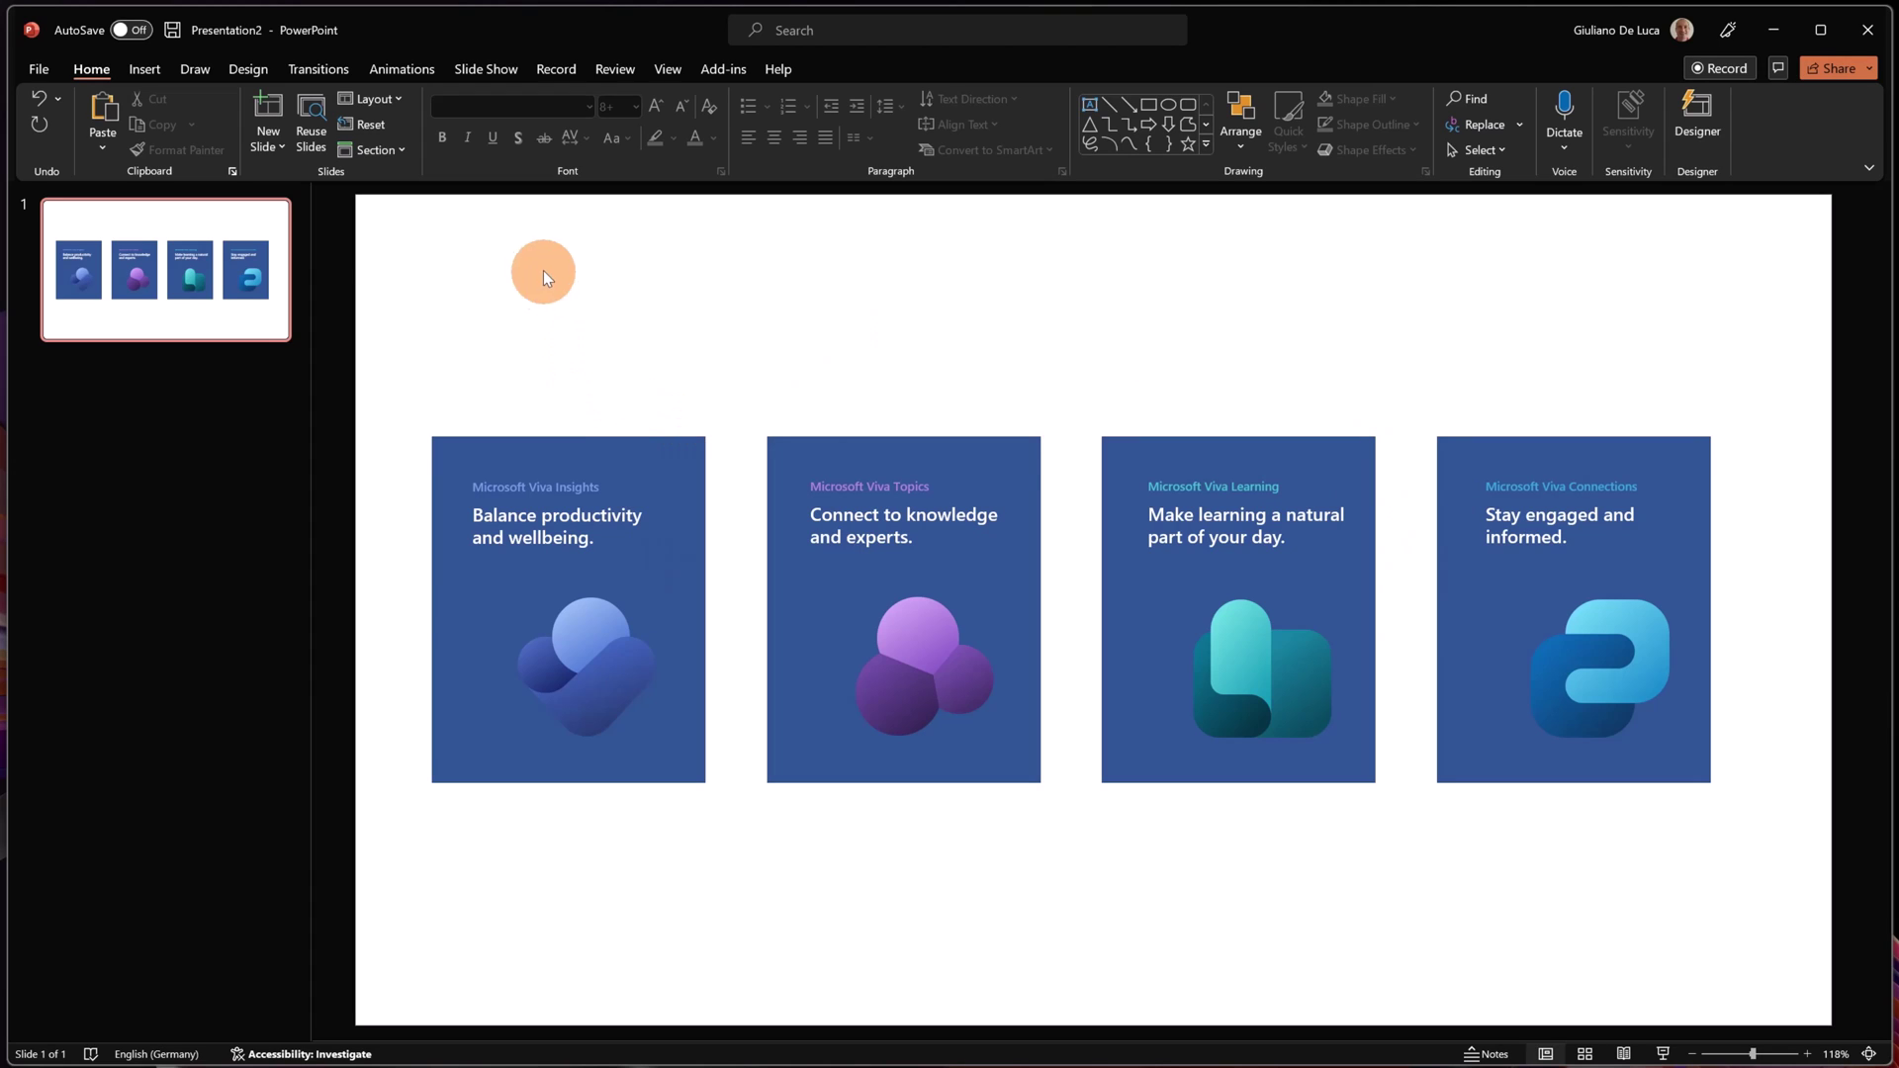
Step: Apply the Morph transition to slide 1, then return to the Home tab
left_click(290, 233)
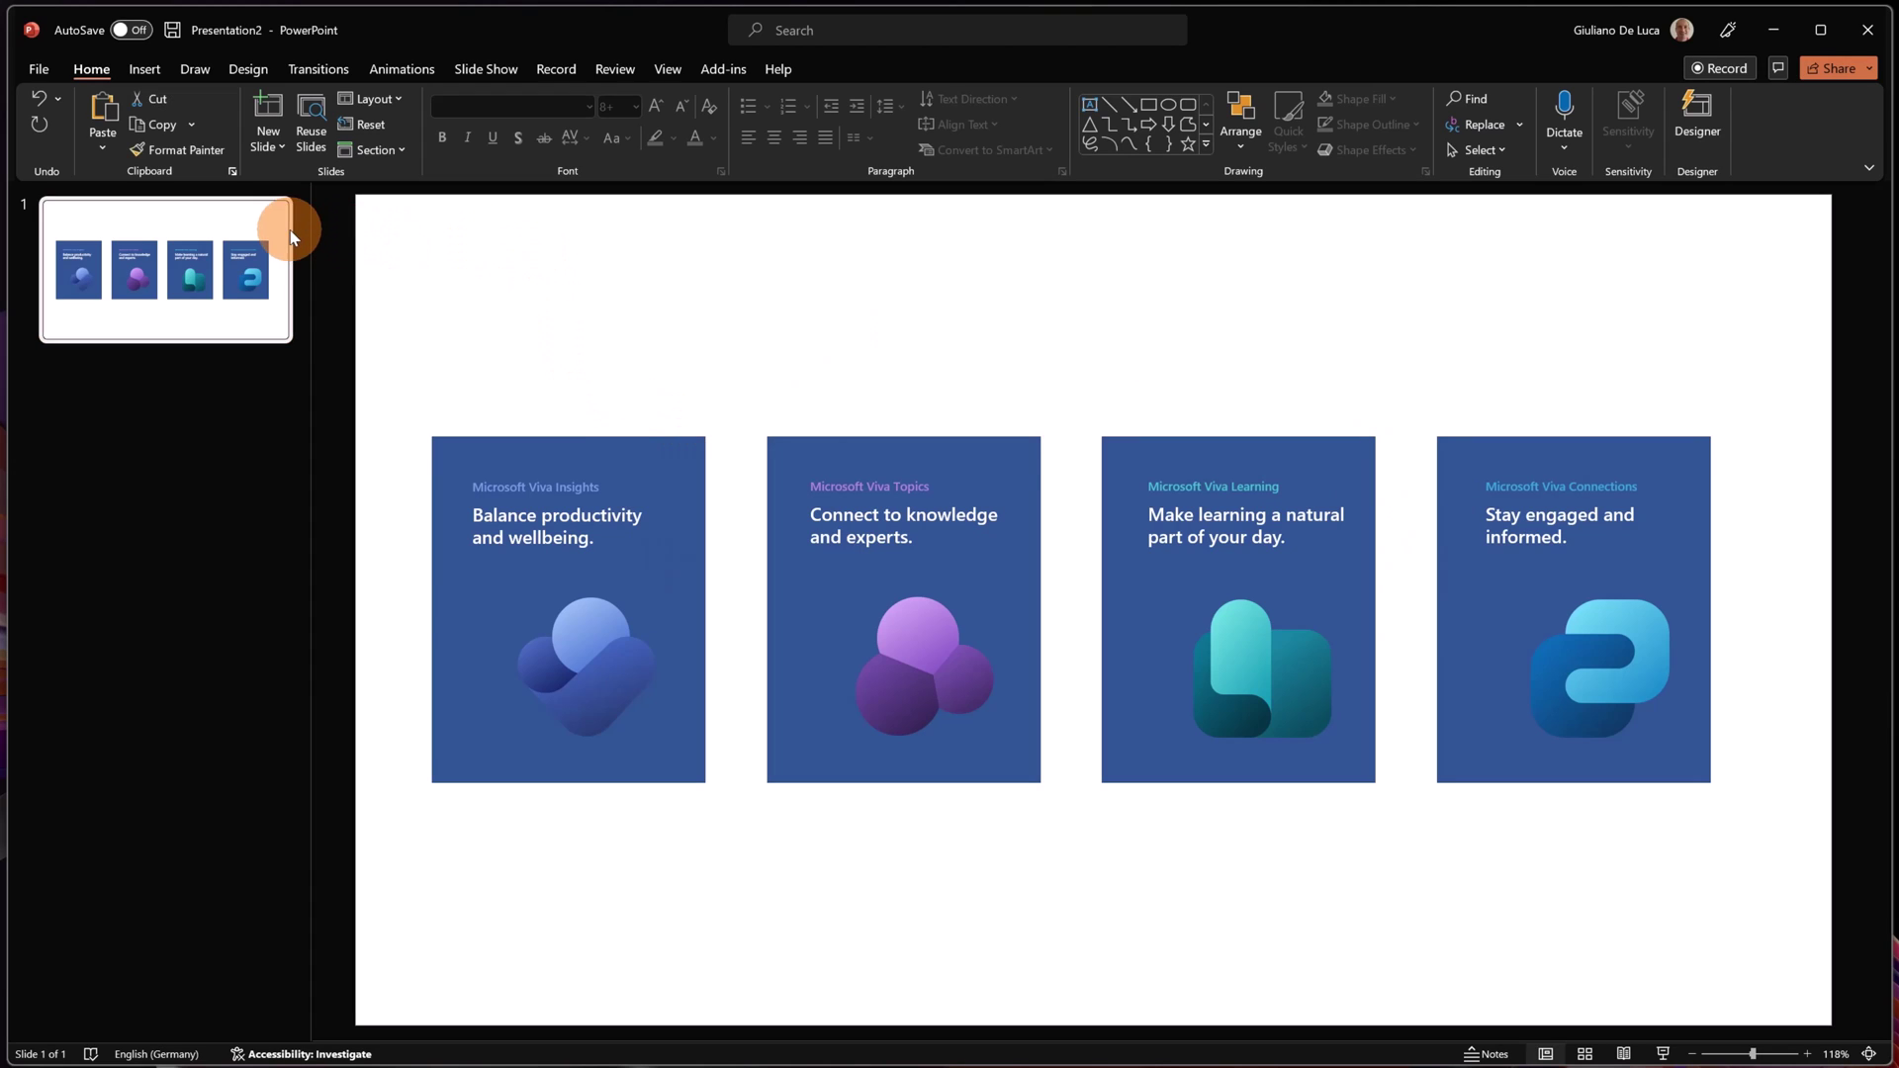
left_click(307, 71)
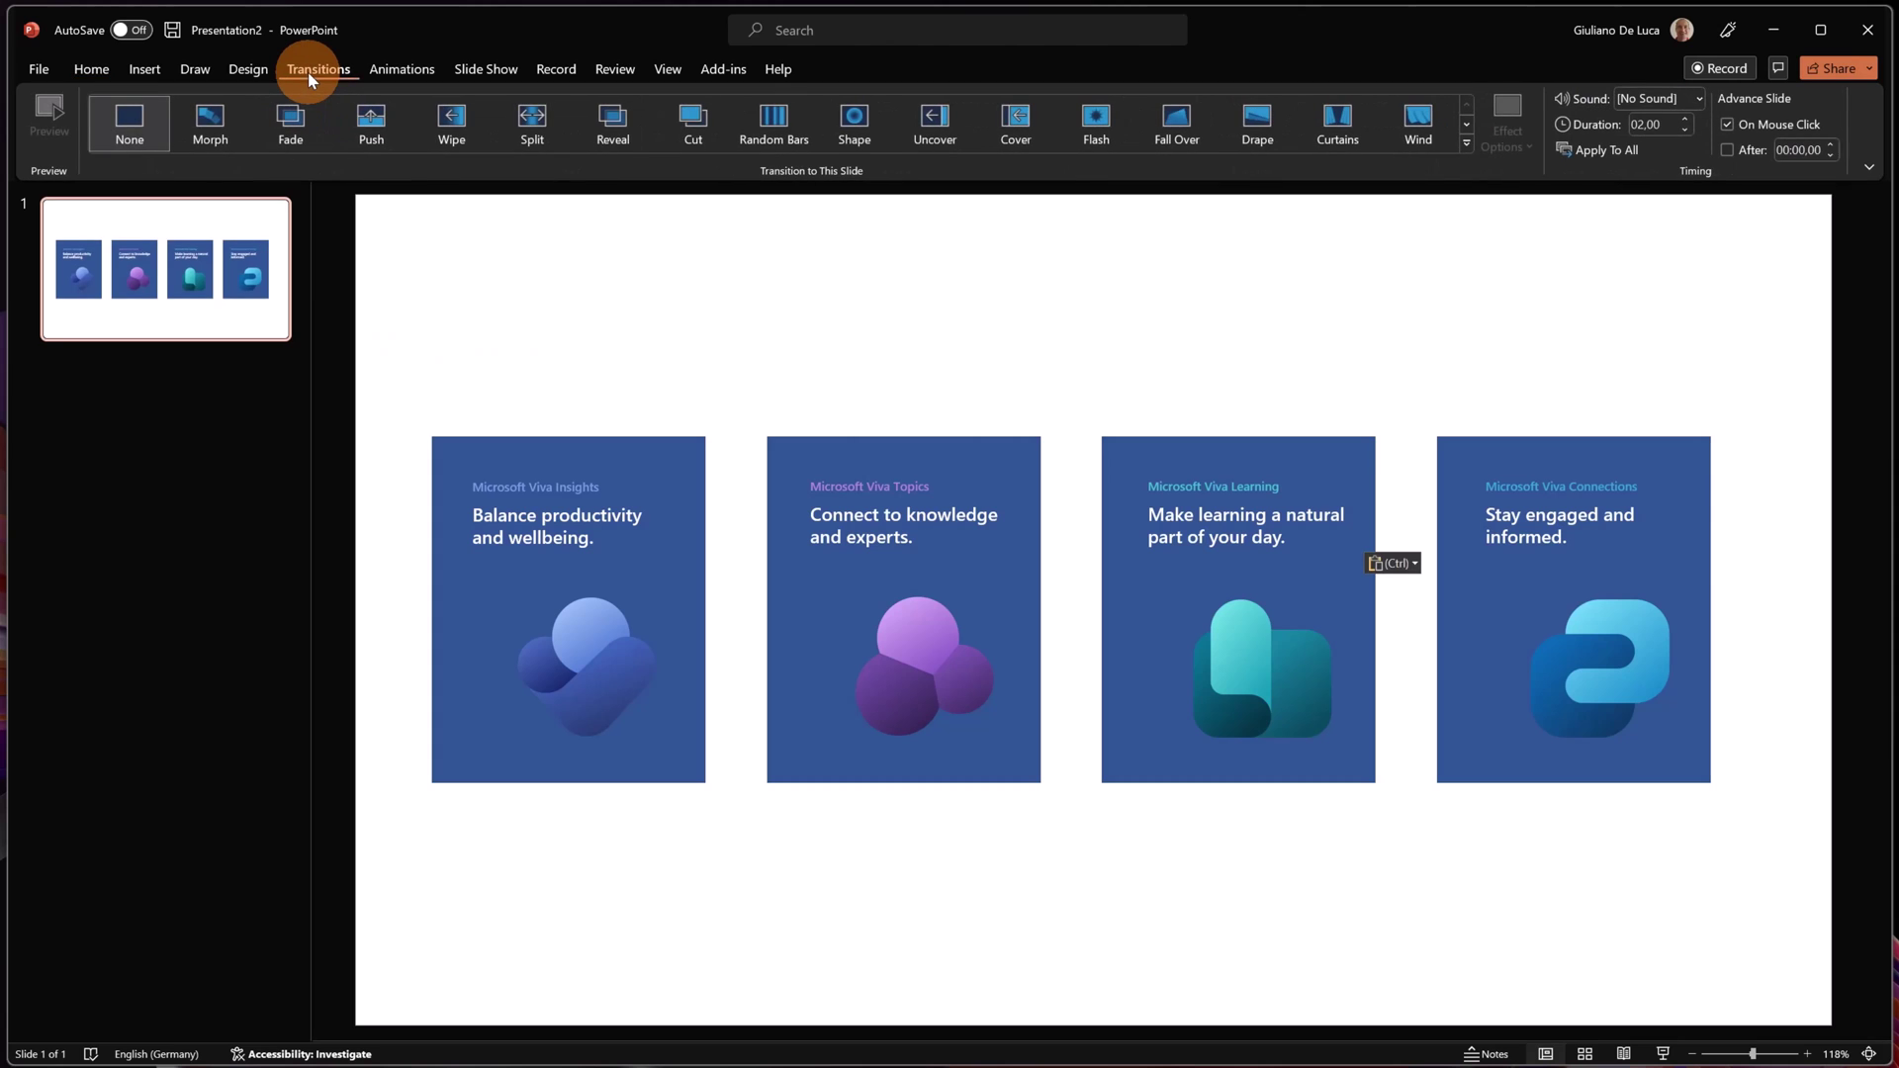
left_click(219, 122)
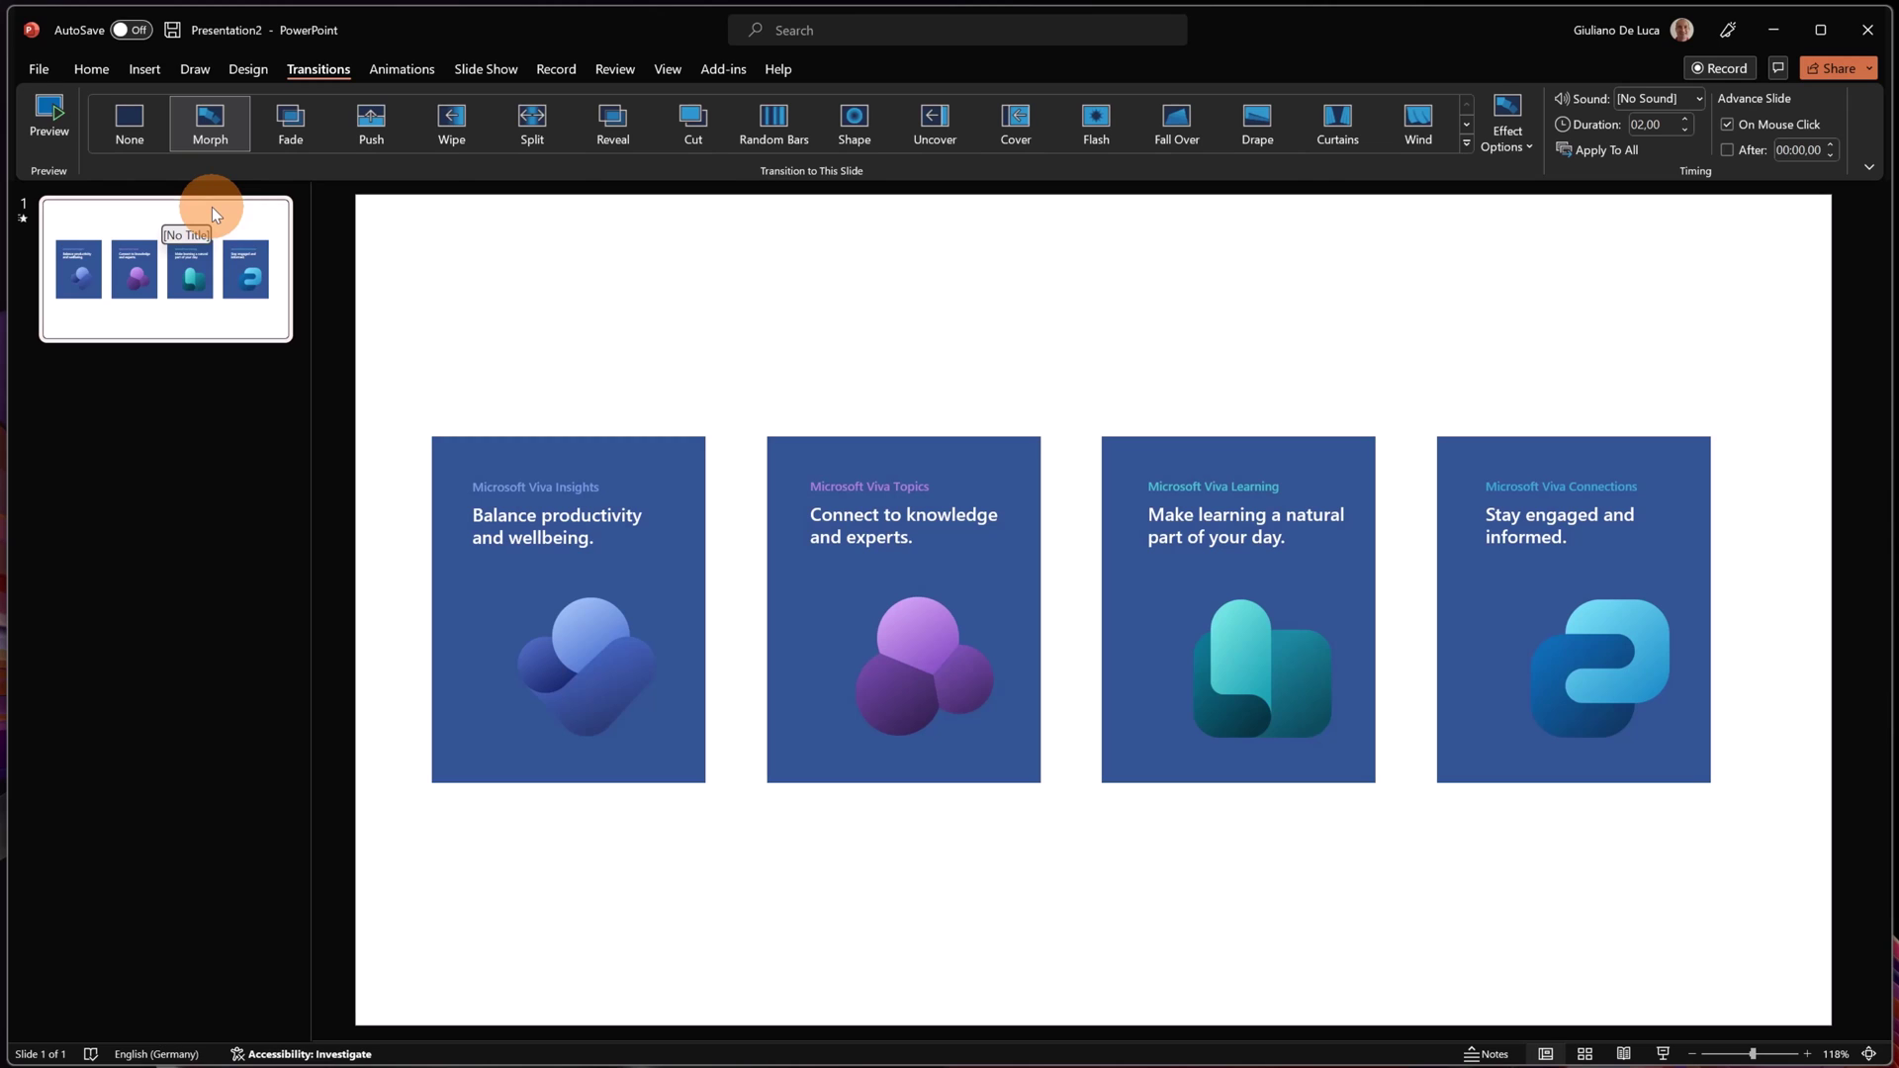
left_click(212, 206)
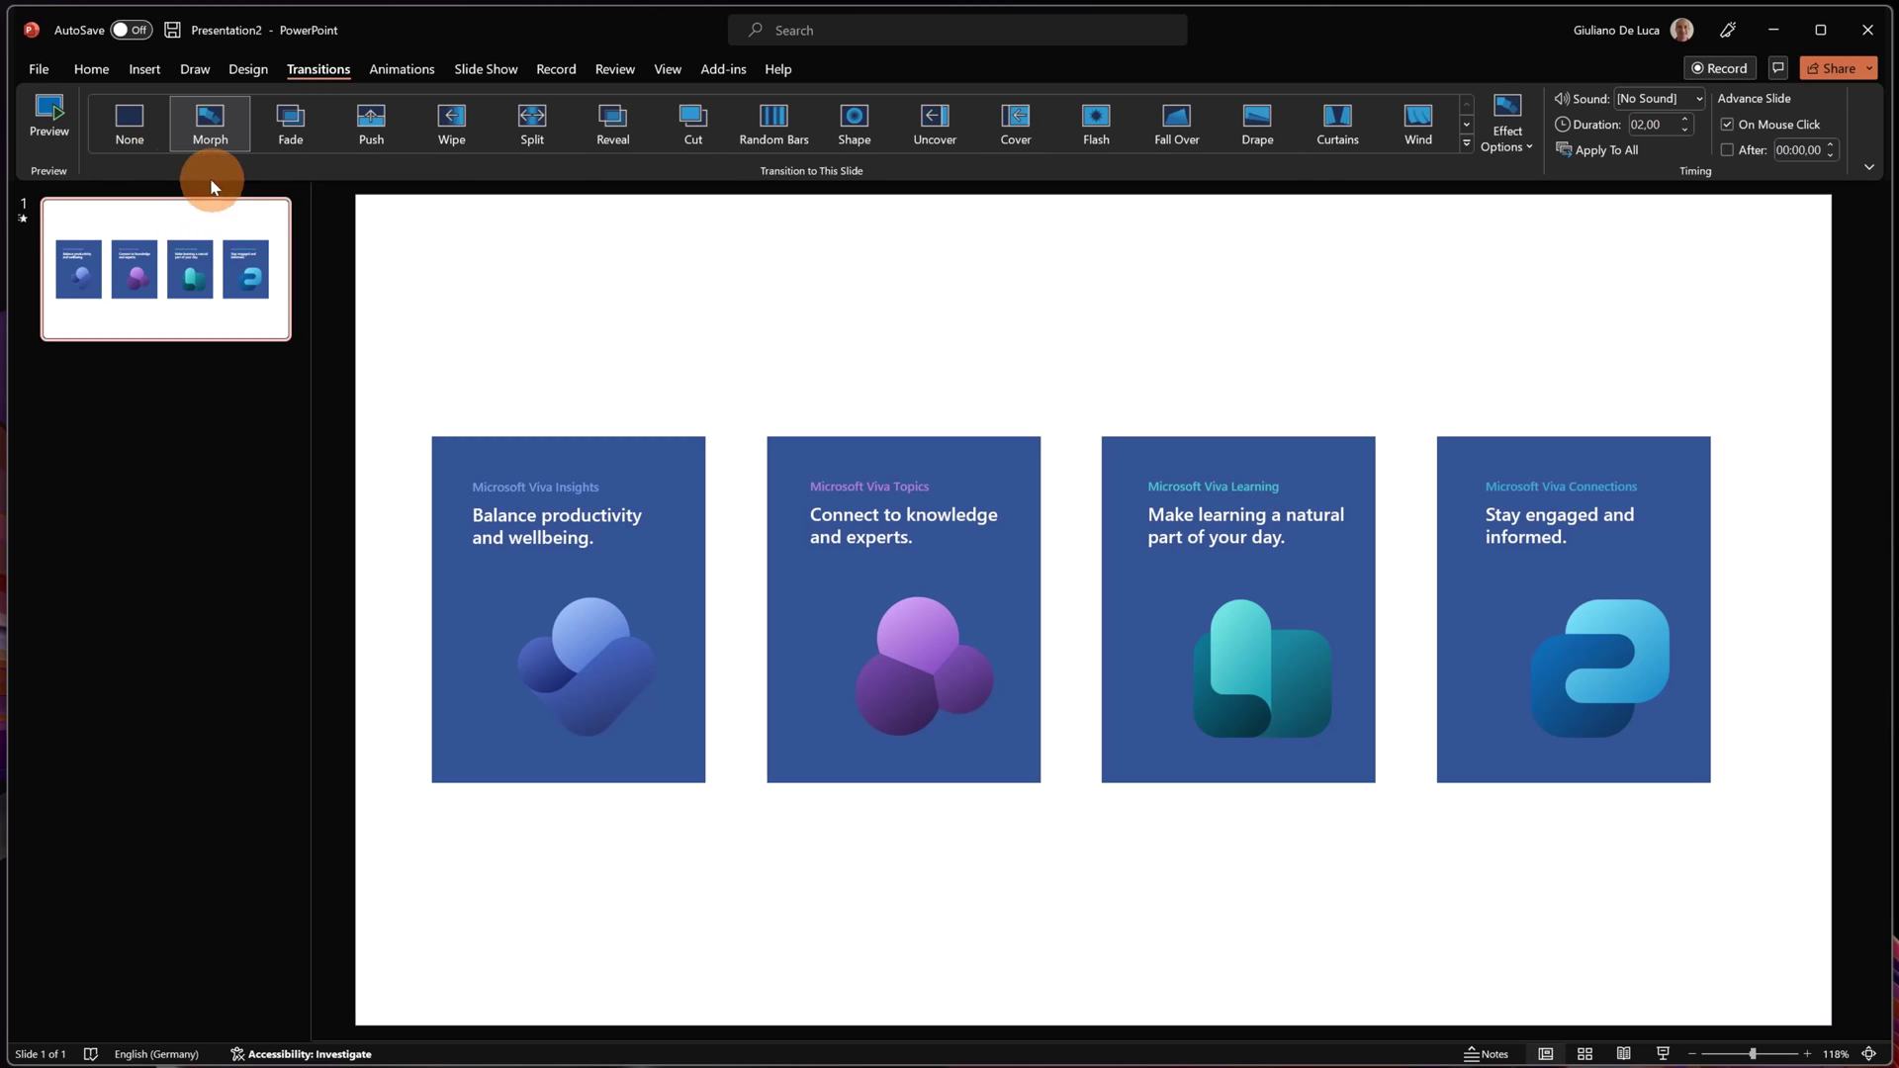
left_click(104, 73)
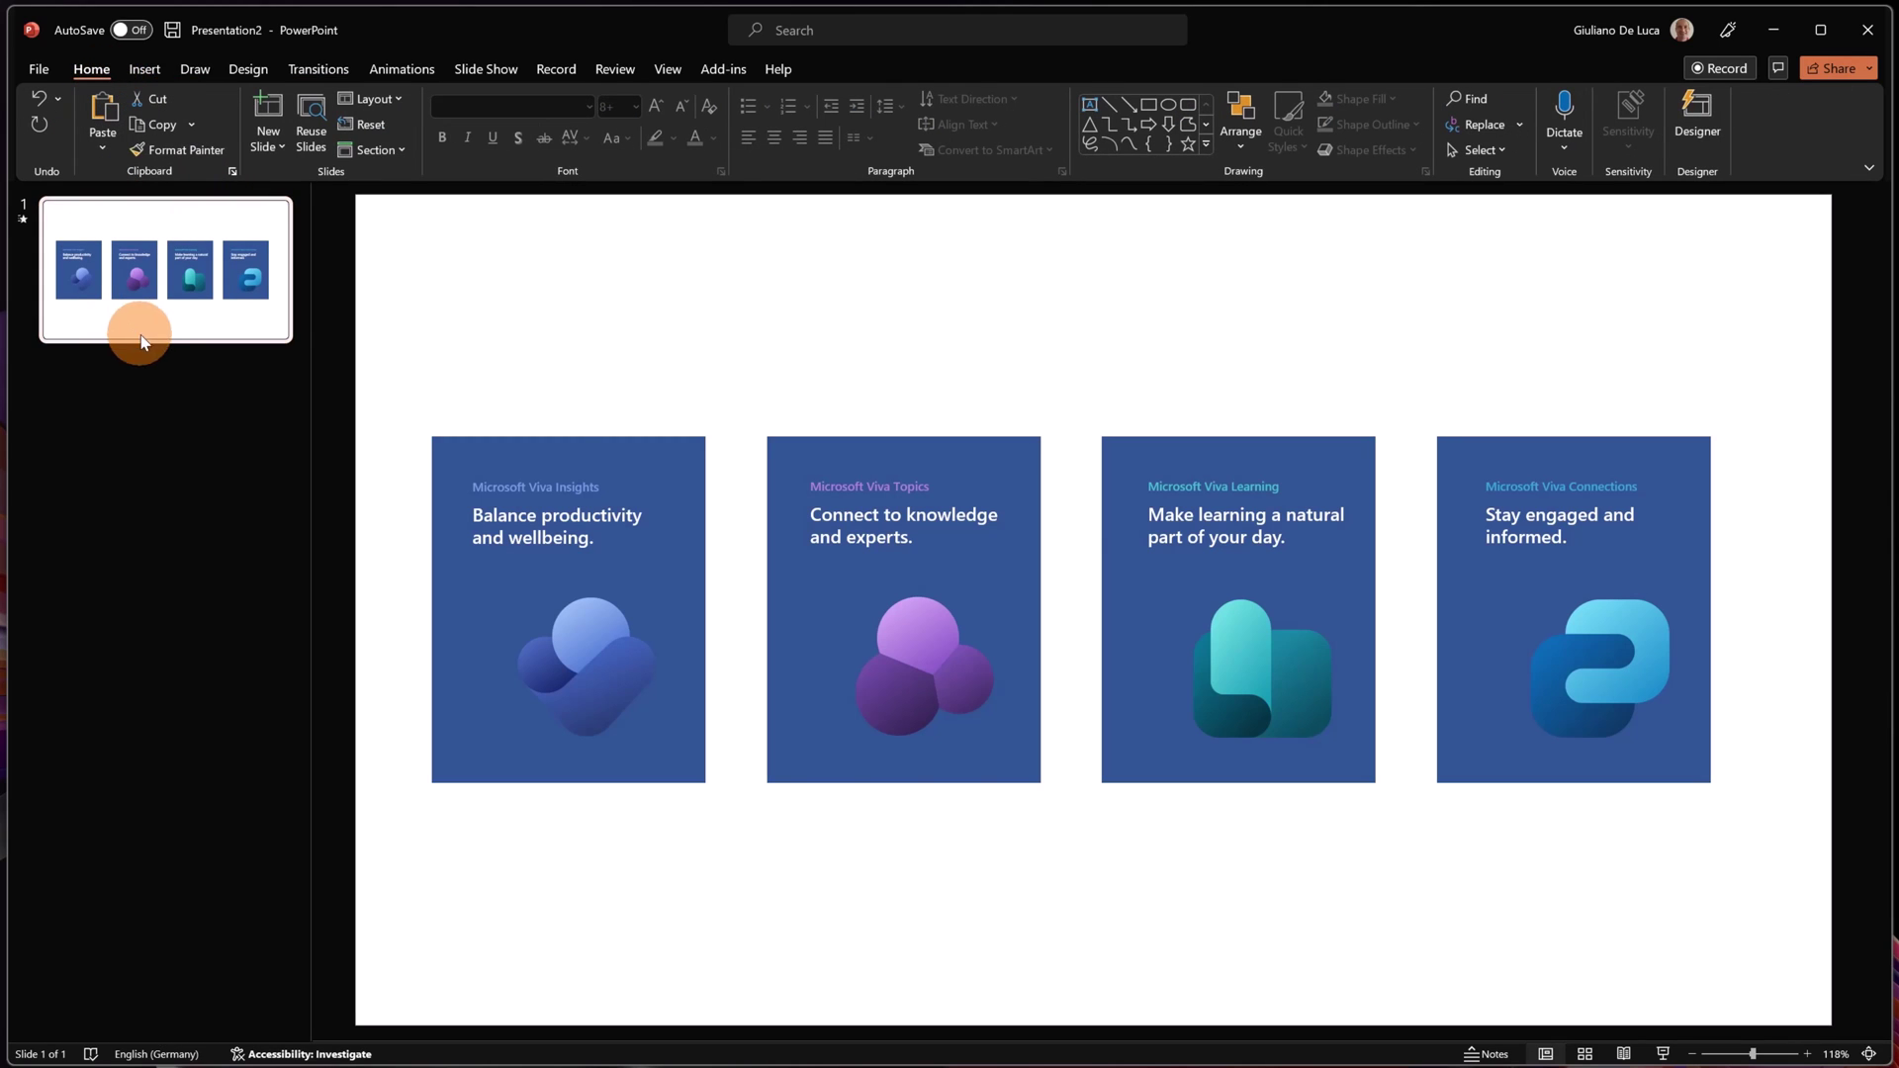
Step: Copy slide 1 until the deck has five identical slides, then go to slide 2
left_click_drag(179, 339, 180, 388)
key("ctrl+v")
key("ctrl+v")
key("ctrl+v")
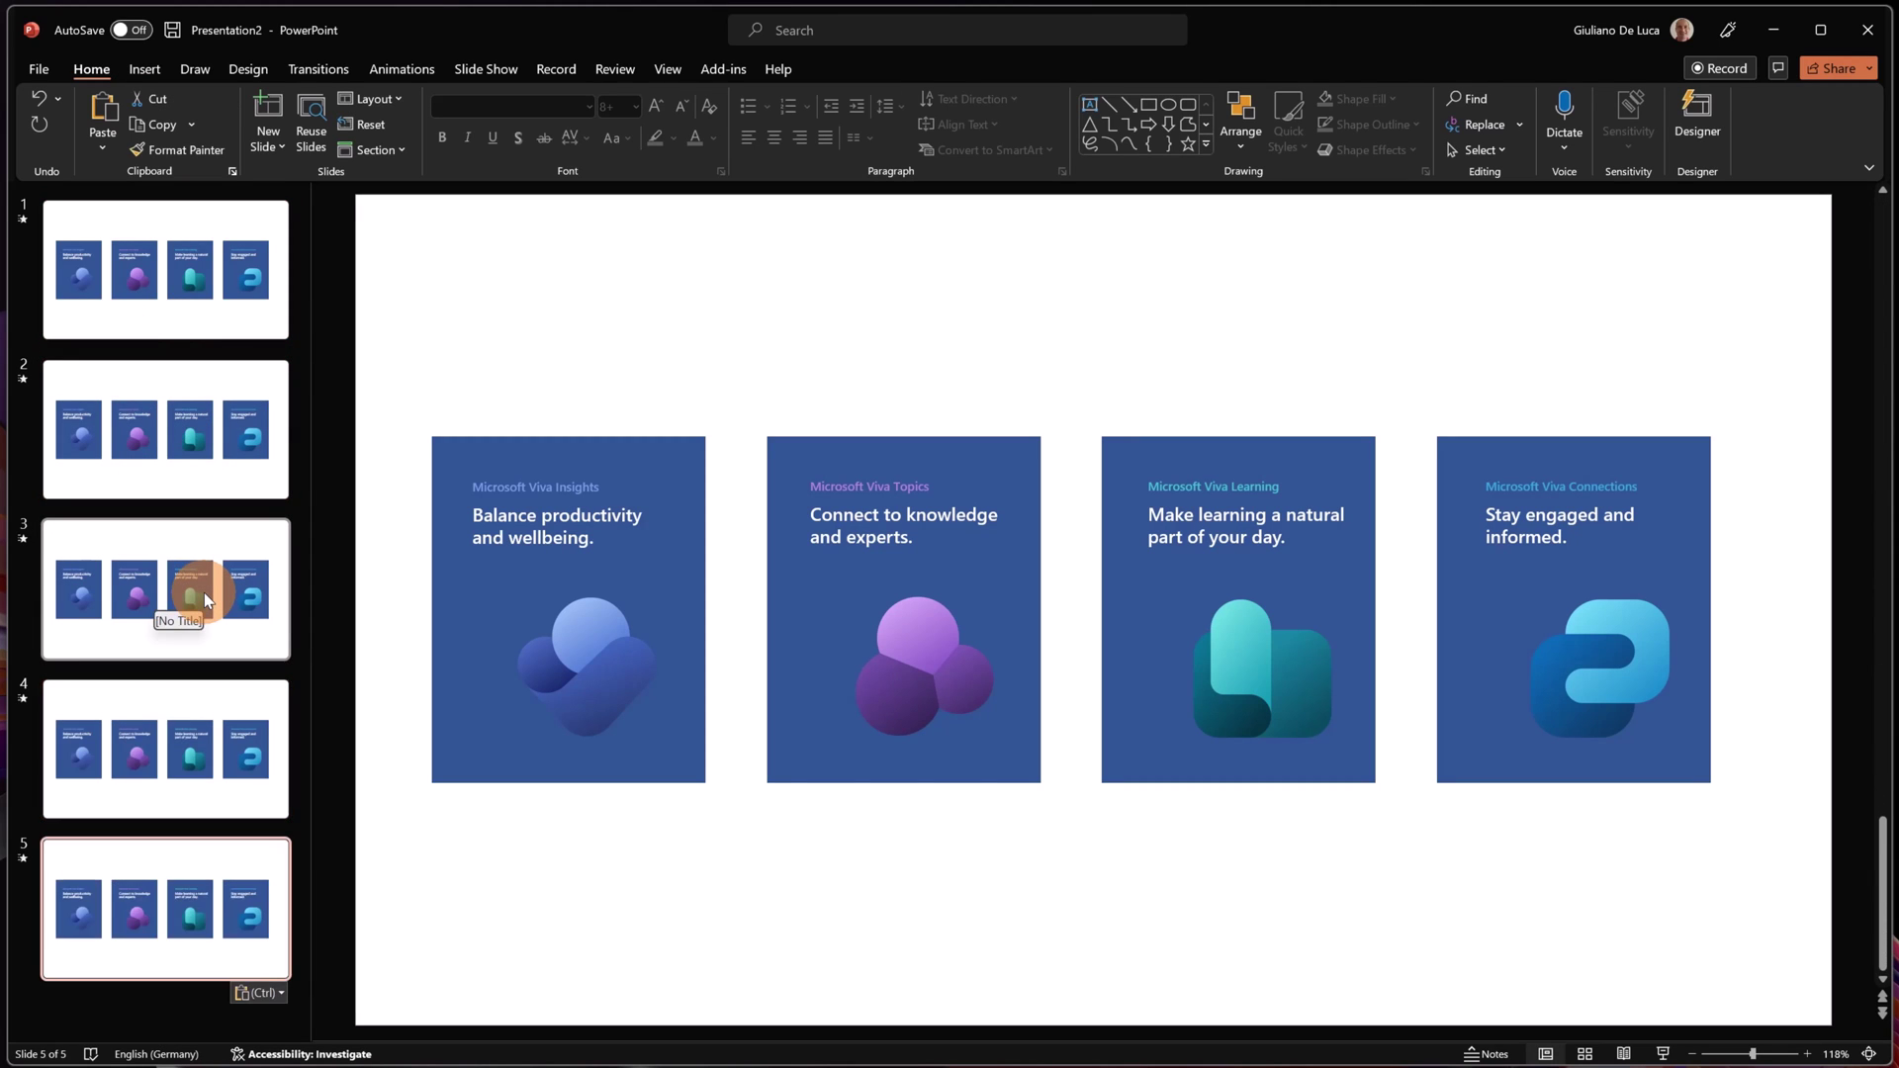
left_click(225, 479)
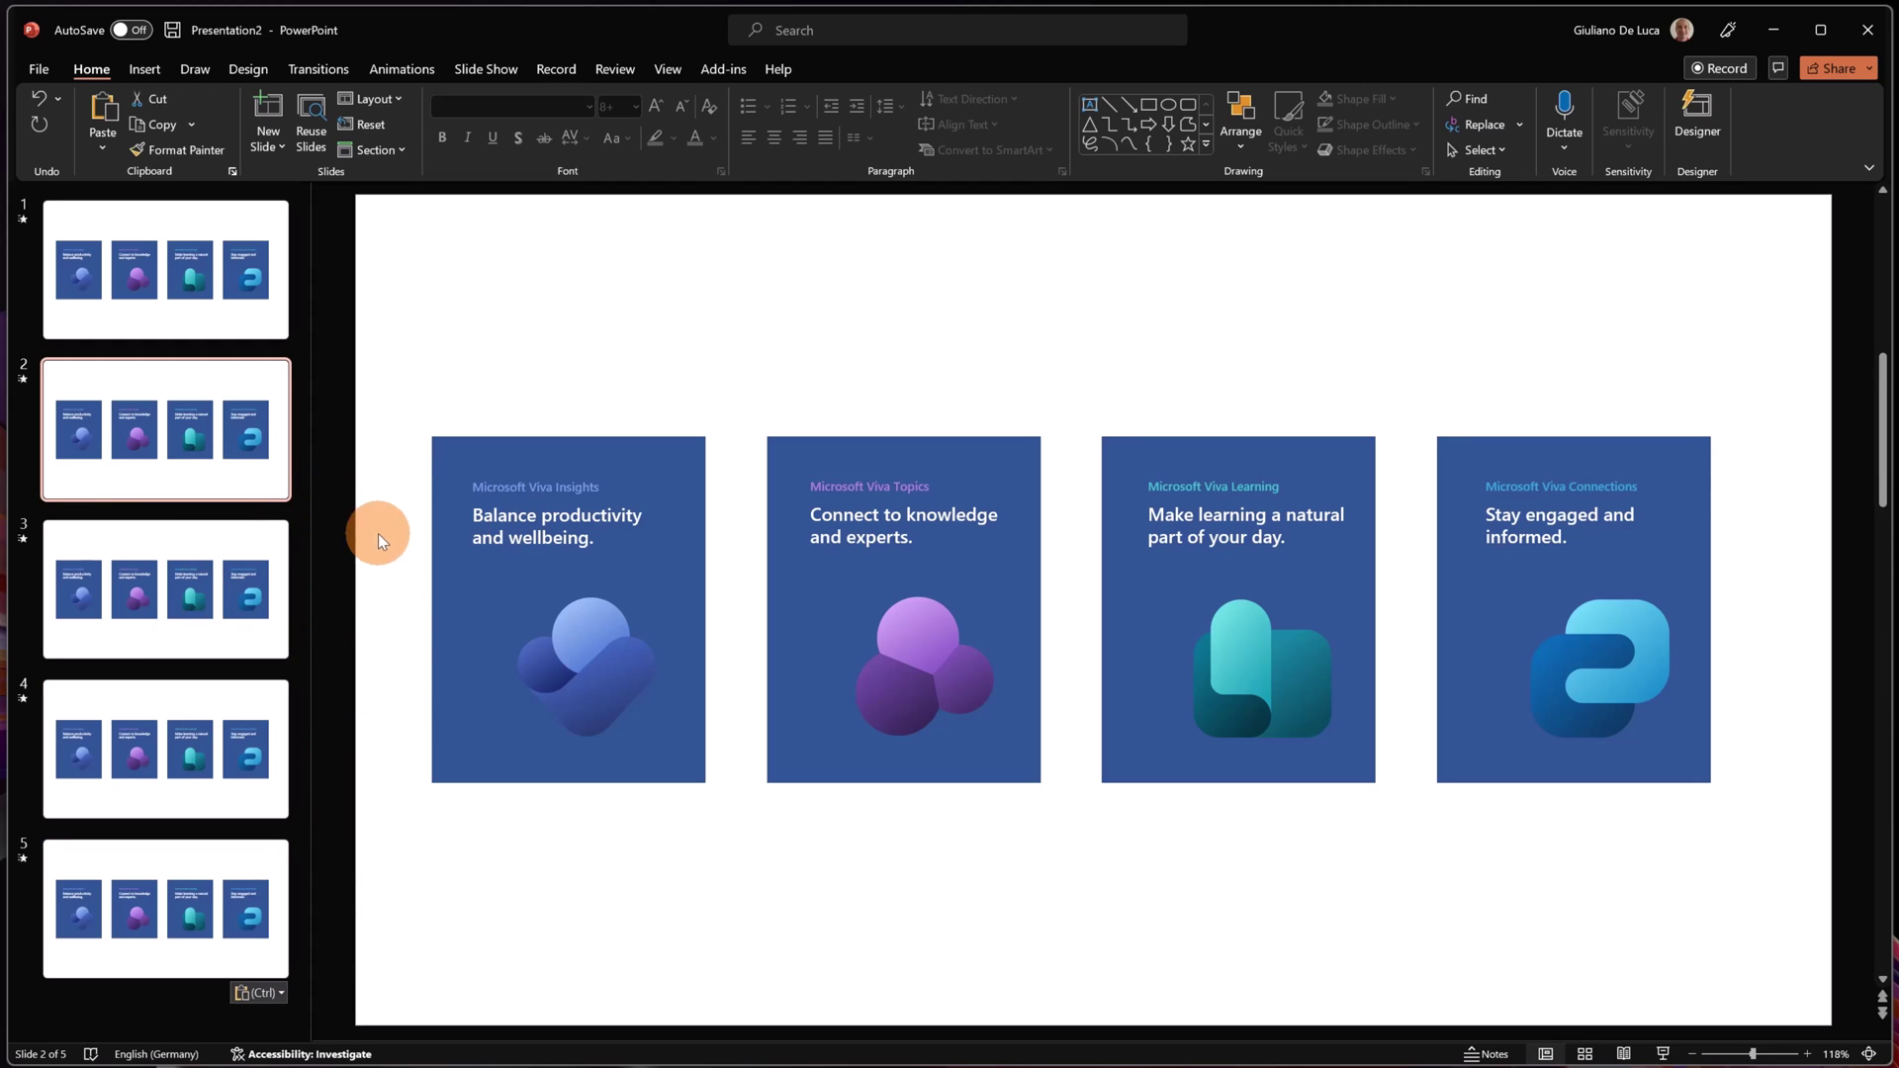
Step: Enlarge the Viva Insights card, moving its headline top-left and its icon top-right
left_click(647, 566)
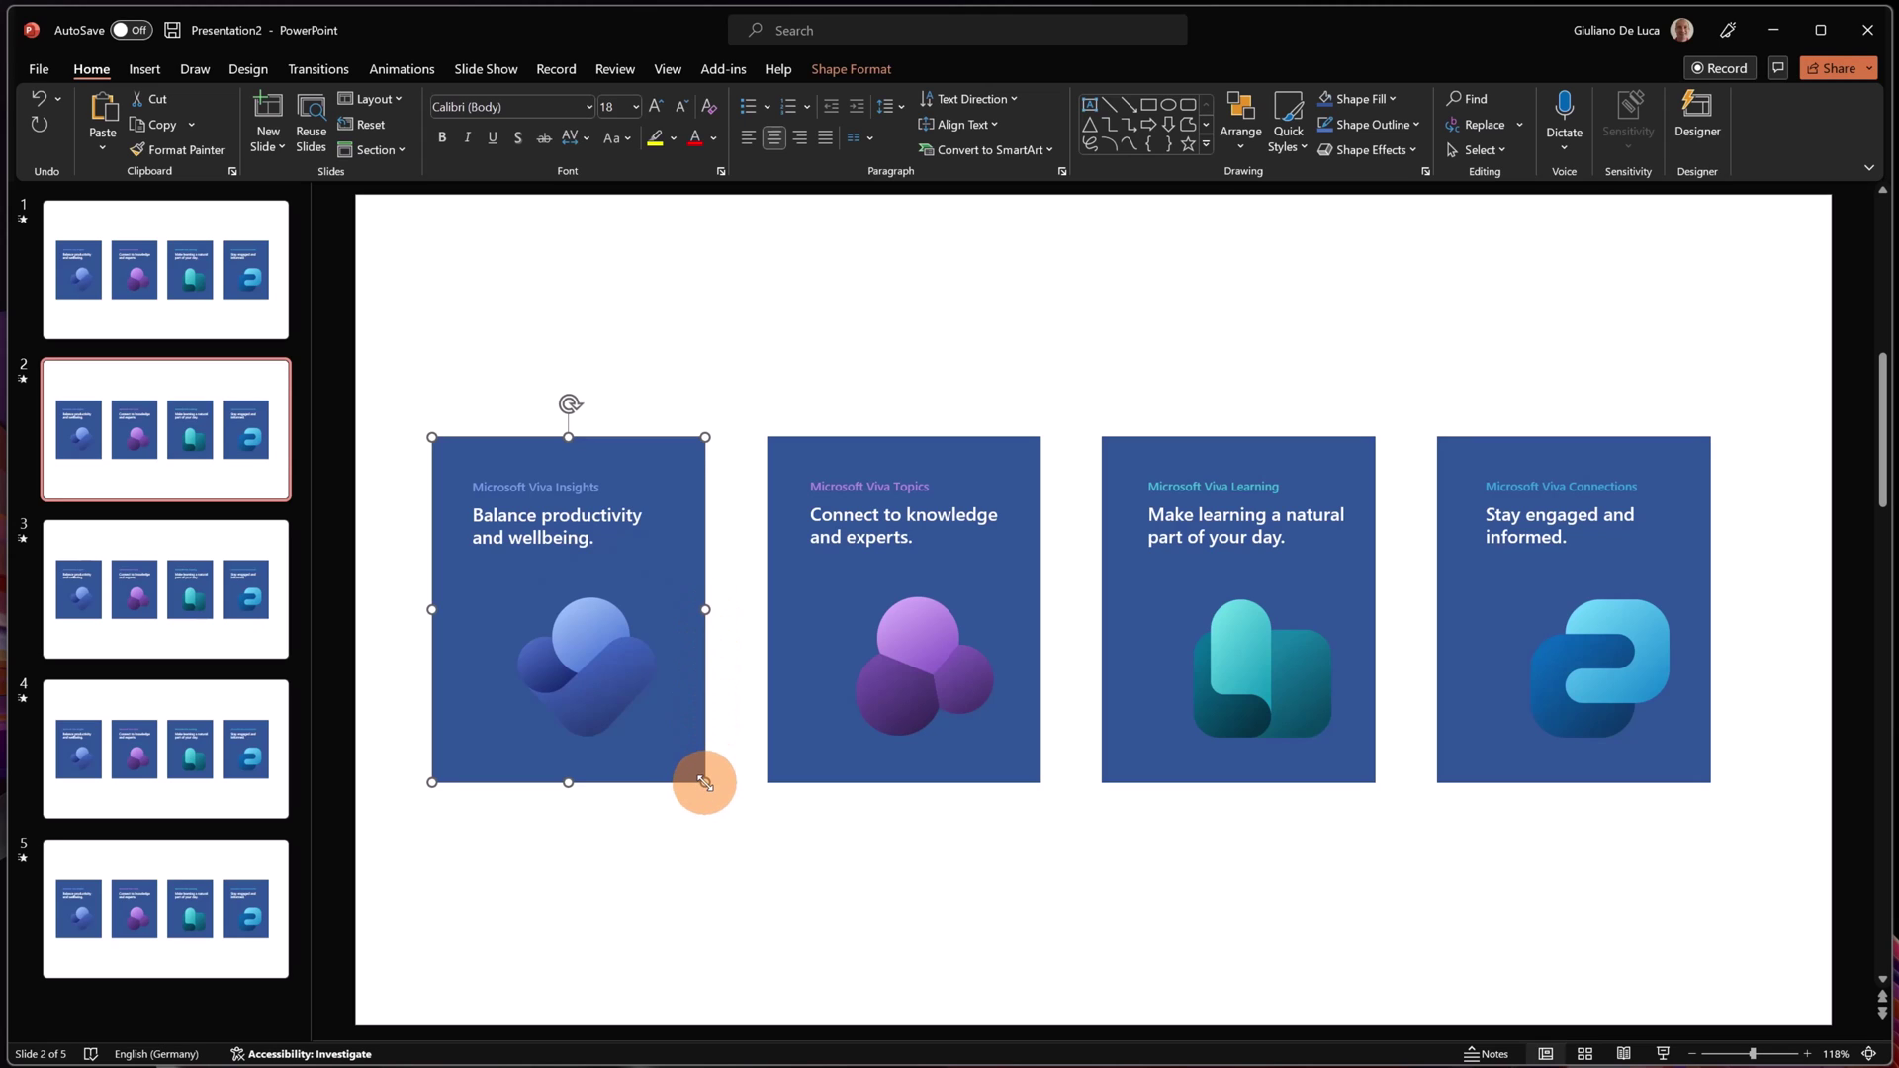
left_click_drag(704, 783, 767, 843)
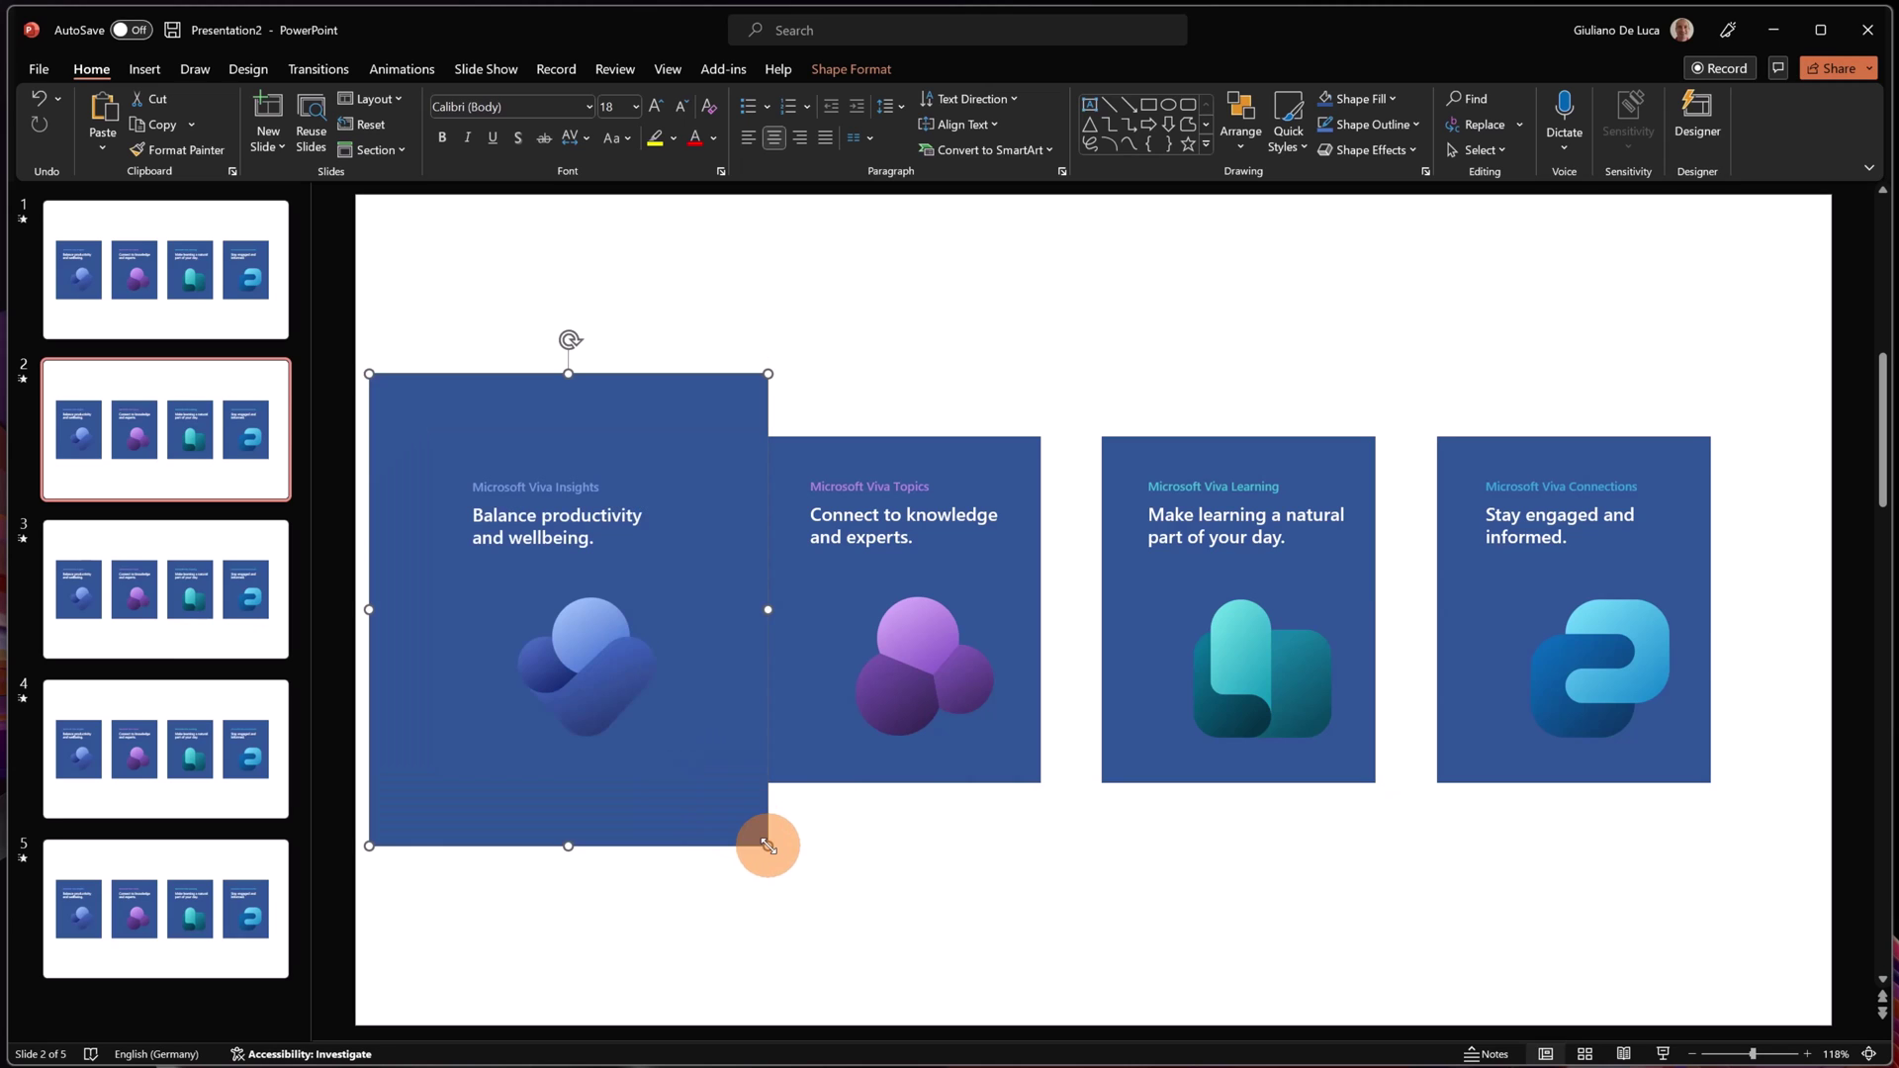
left_click(581, 542)
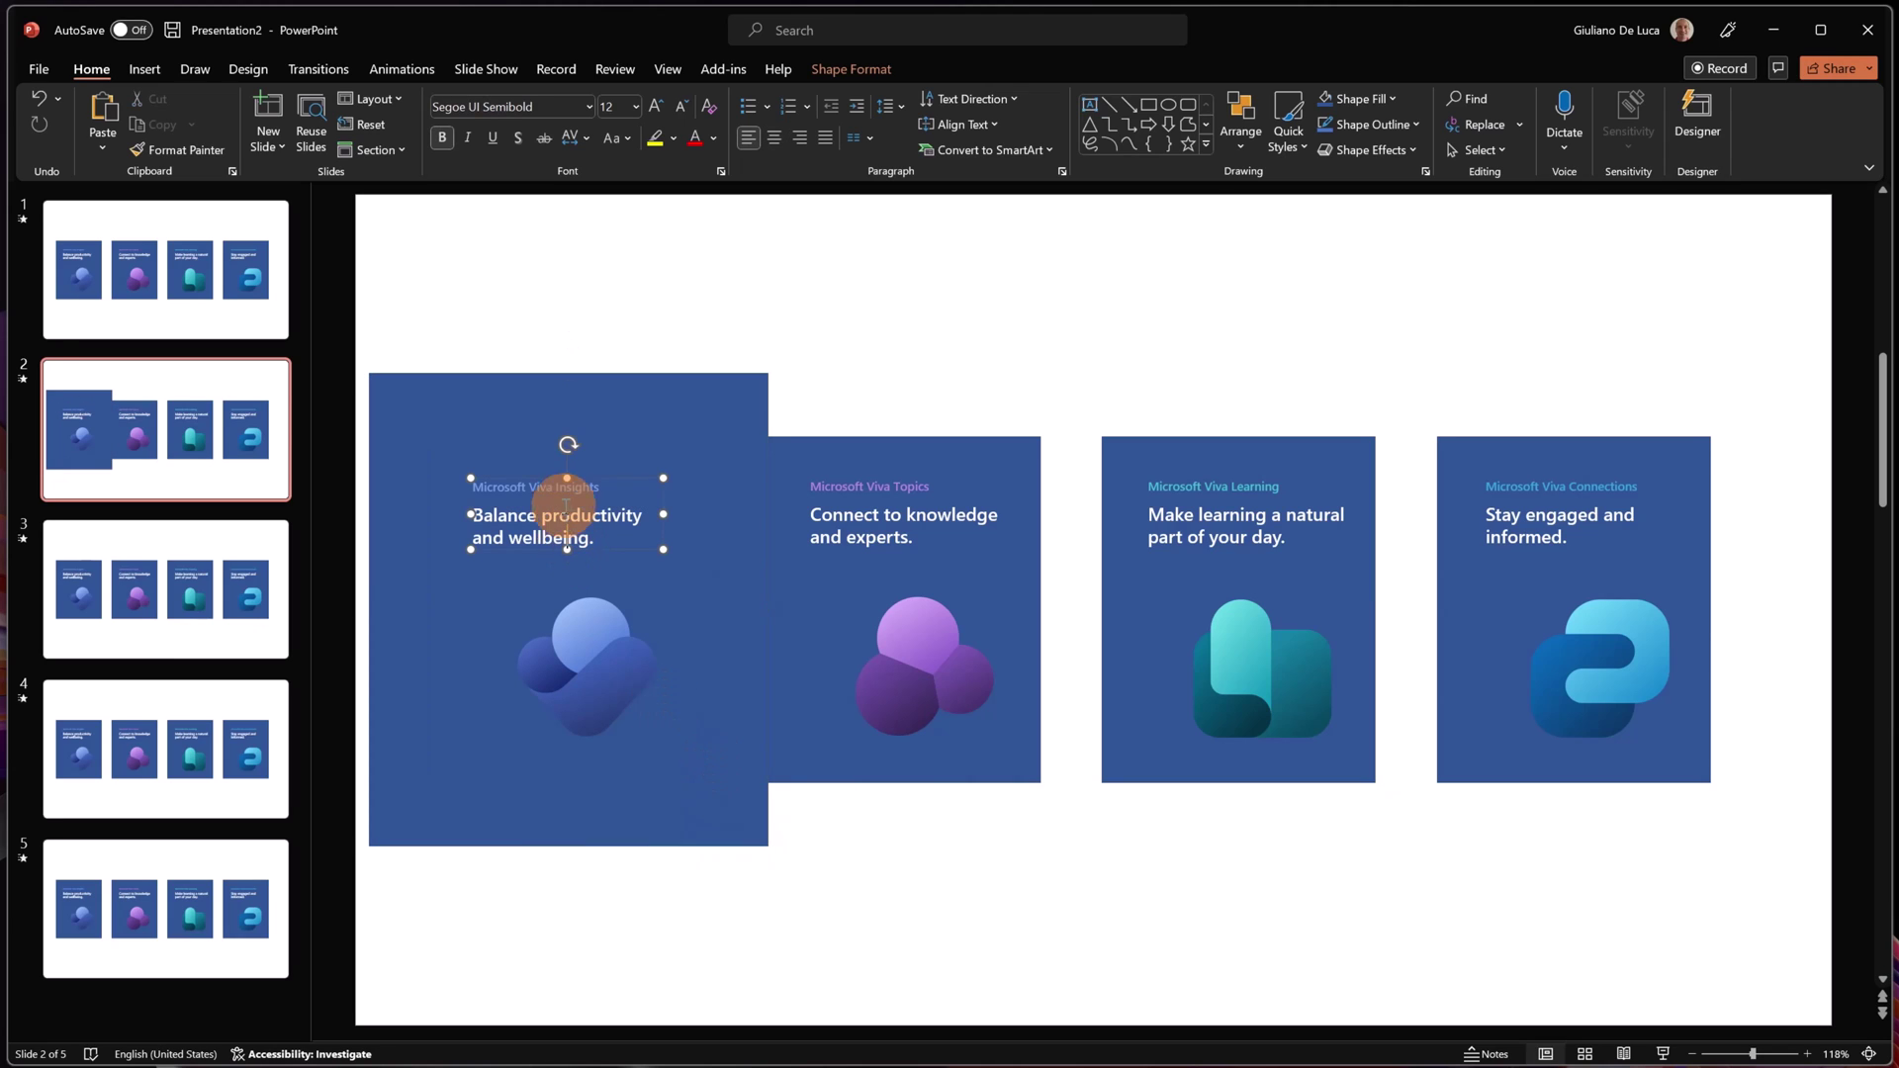
left_click_drag(606, 479, 531, 407)
left_click_drag(561, 722, 656, 481)
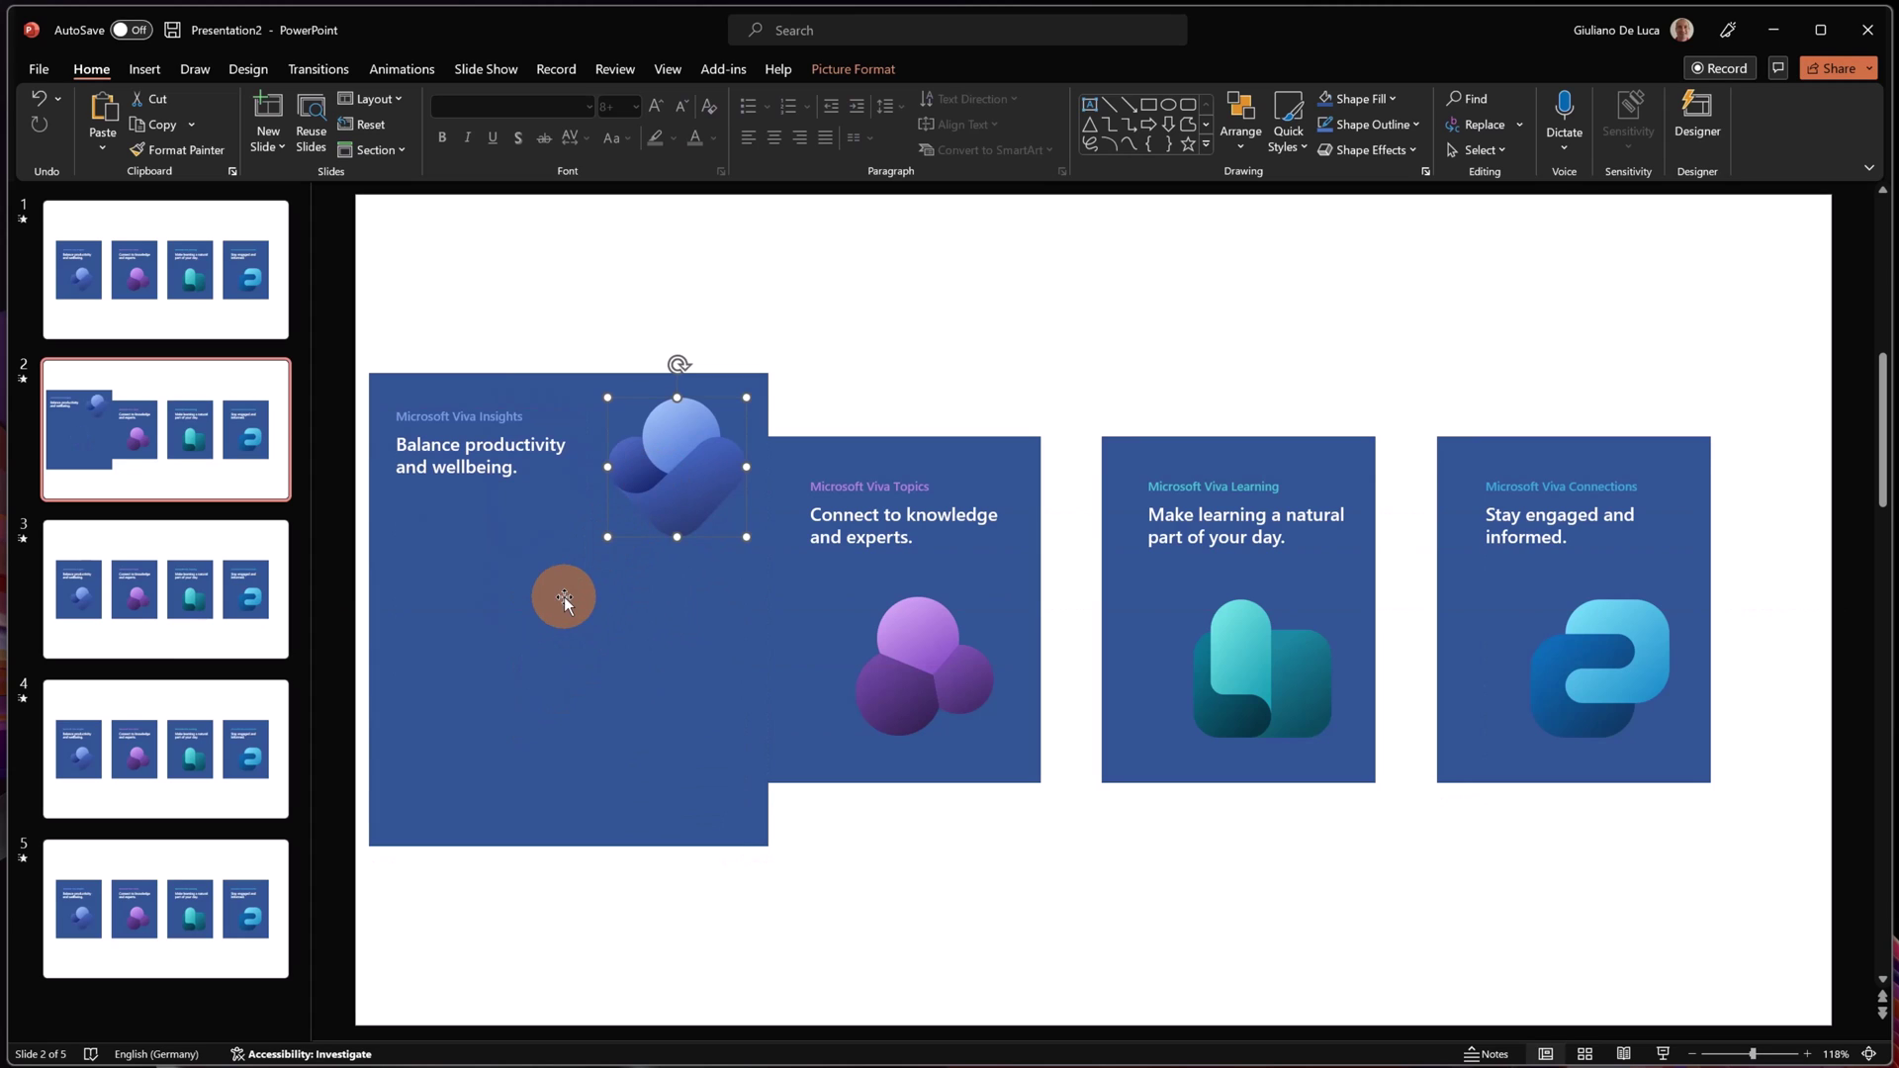
Step: On slide 3, enlarge the Viva Topics card, moving its headline up and its icon top-right
left_click(246, 608)
left_click(831, 608)
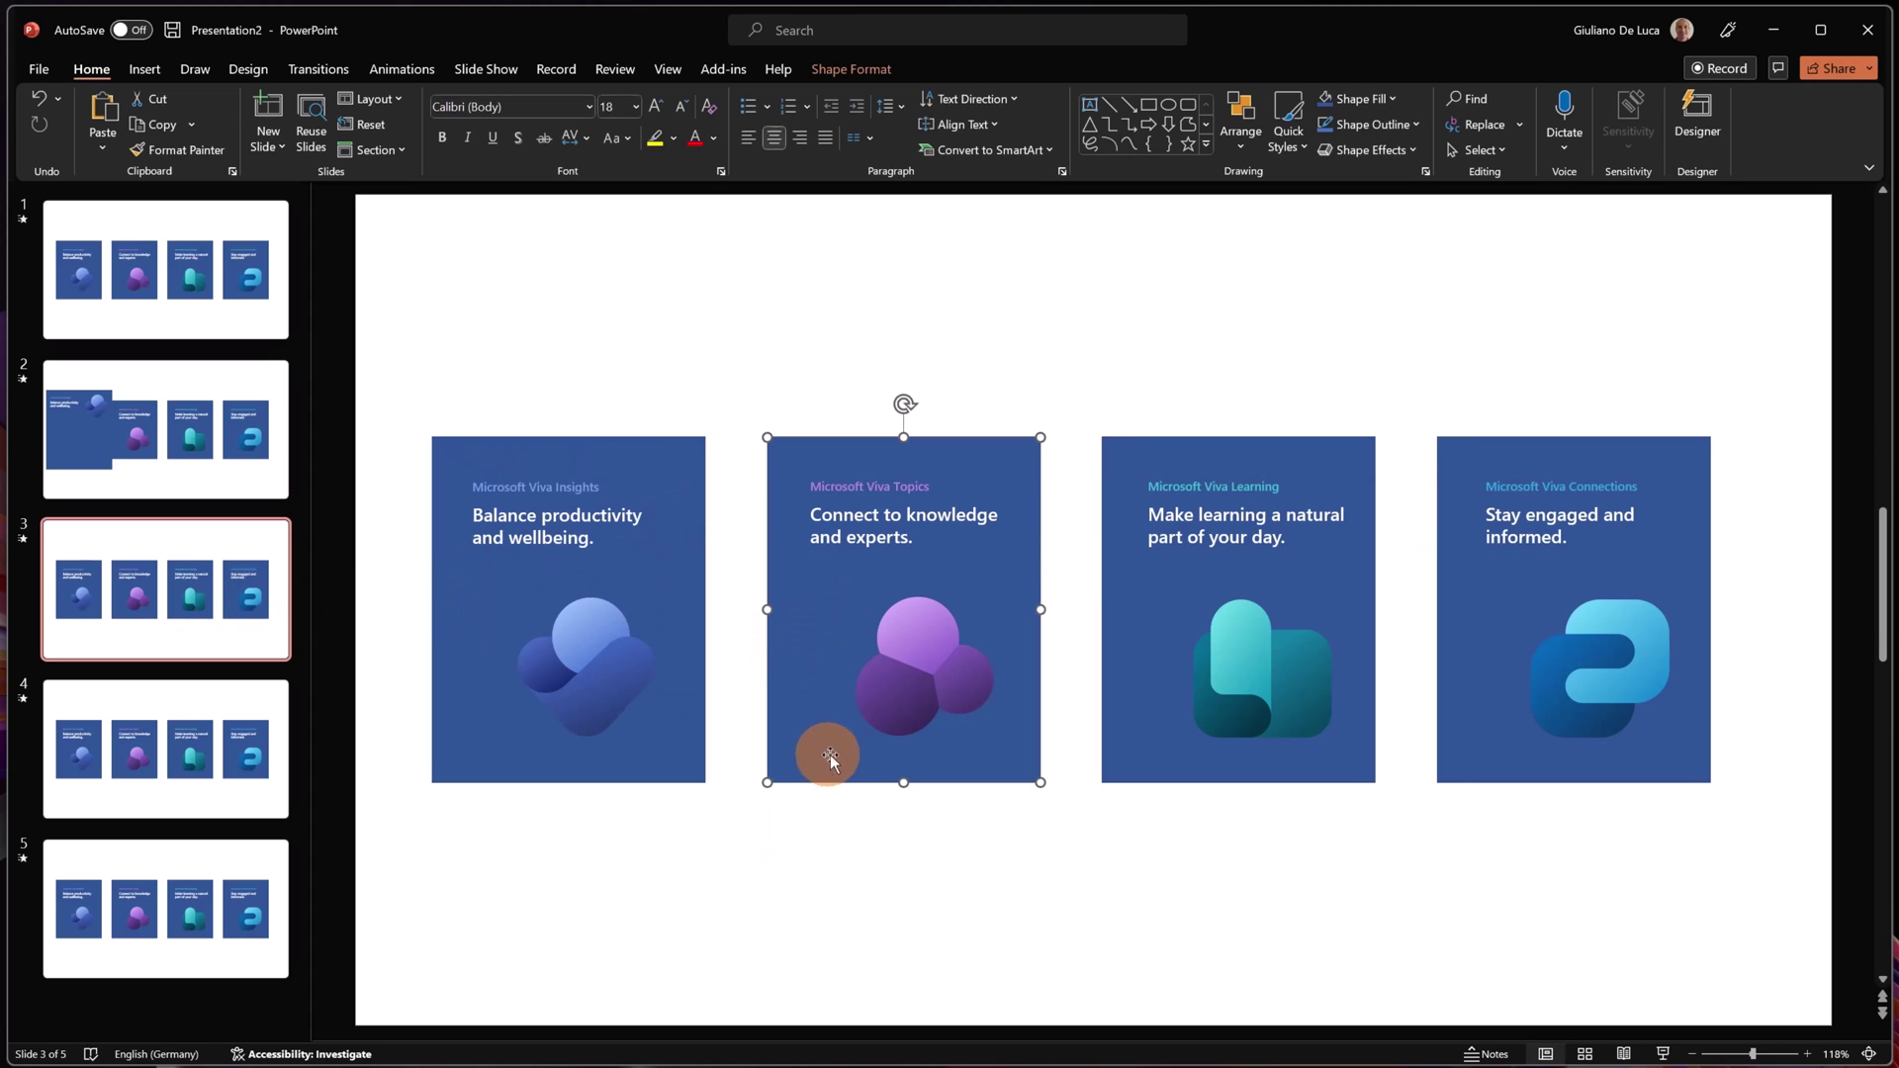
left_click_drag(767, 788, 705, 844)
left_click(871, 499)
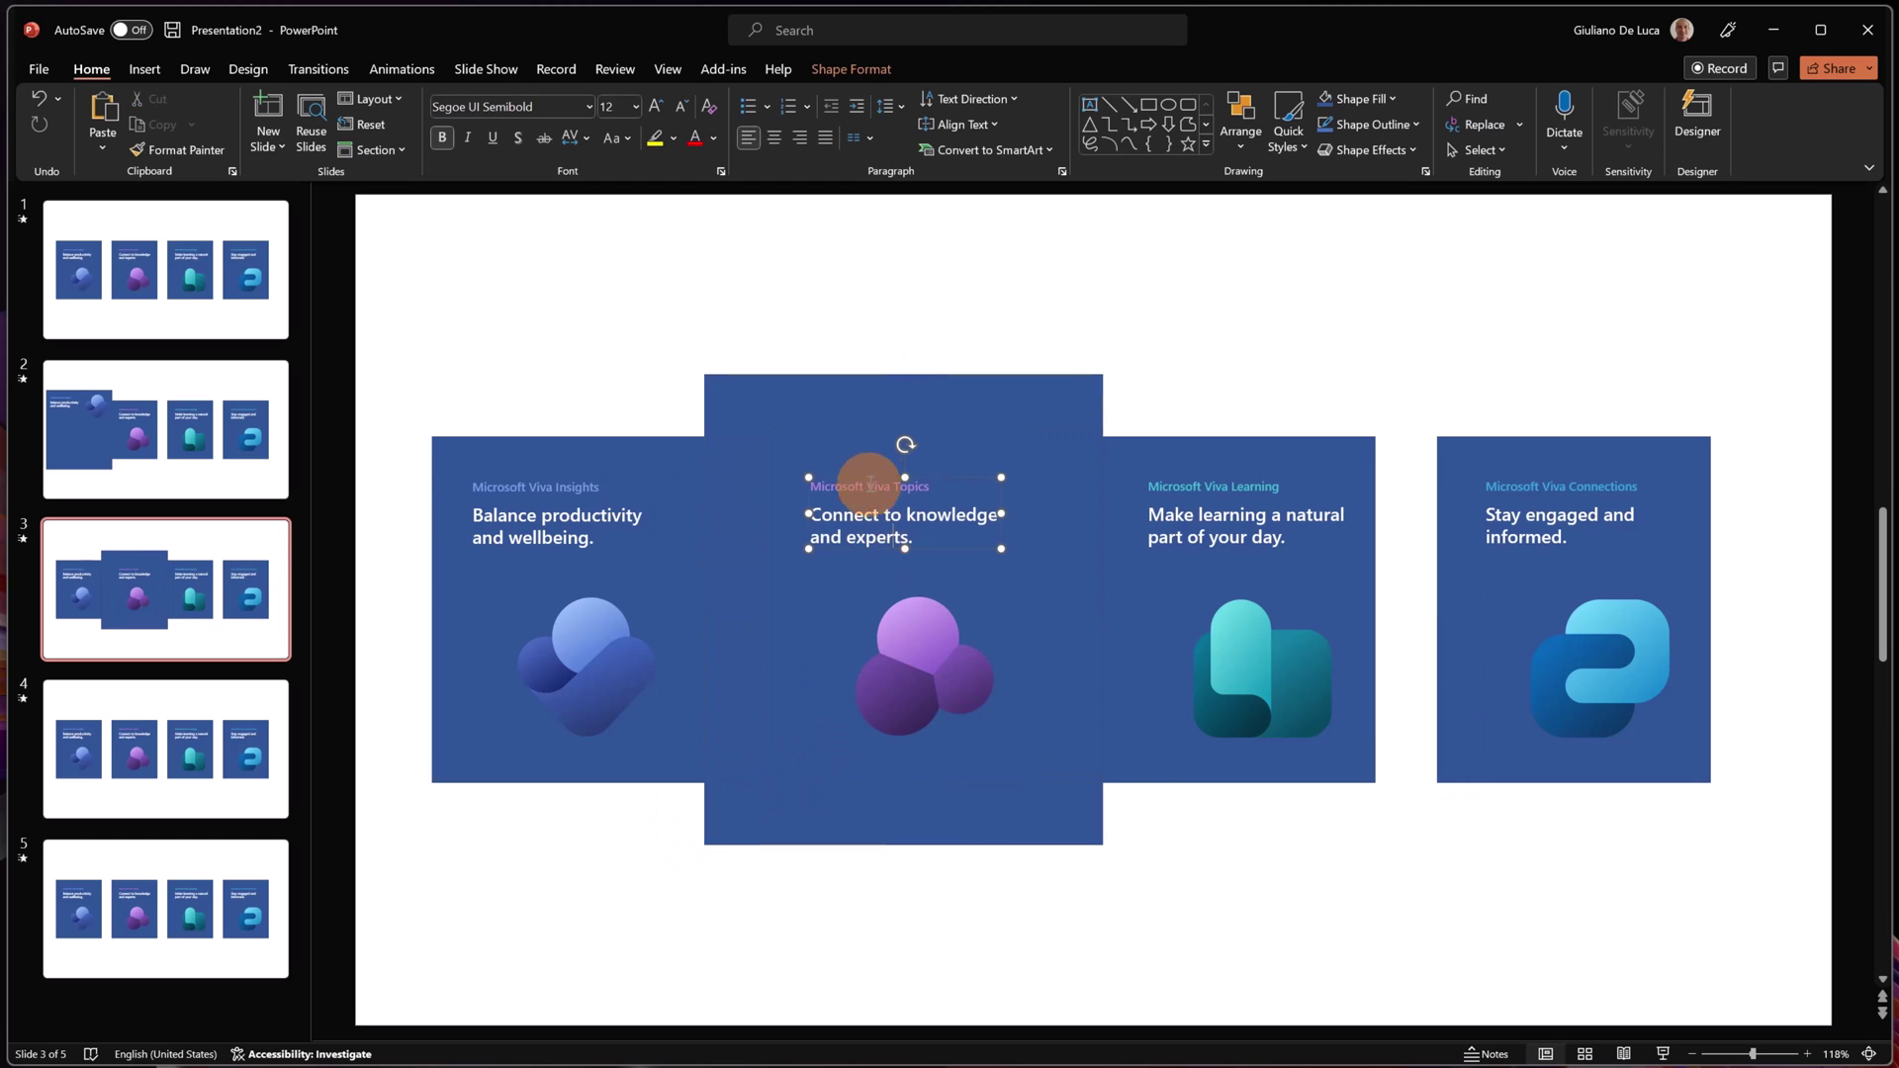
left_click_drag(864, 472, 782, 397)
left_click_drag(918, 648, 1016, 458)
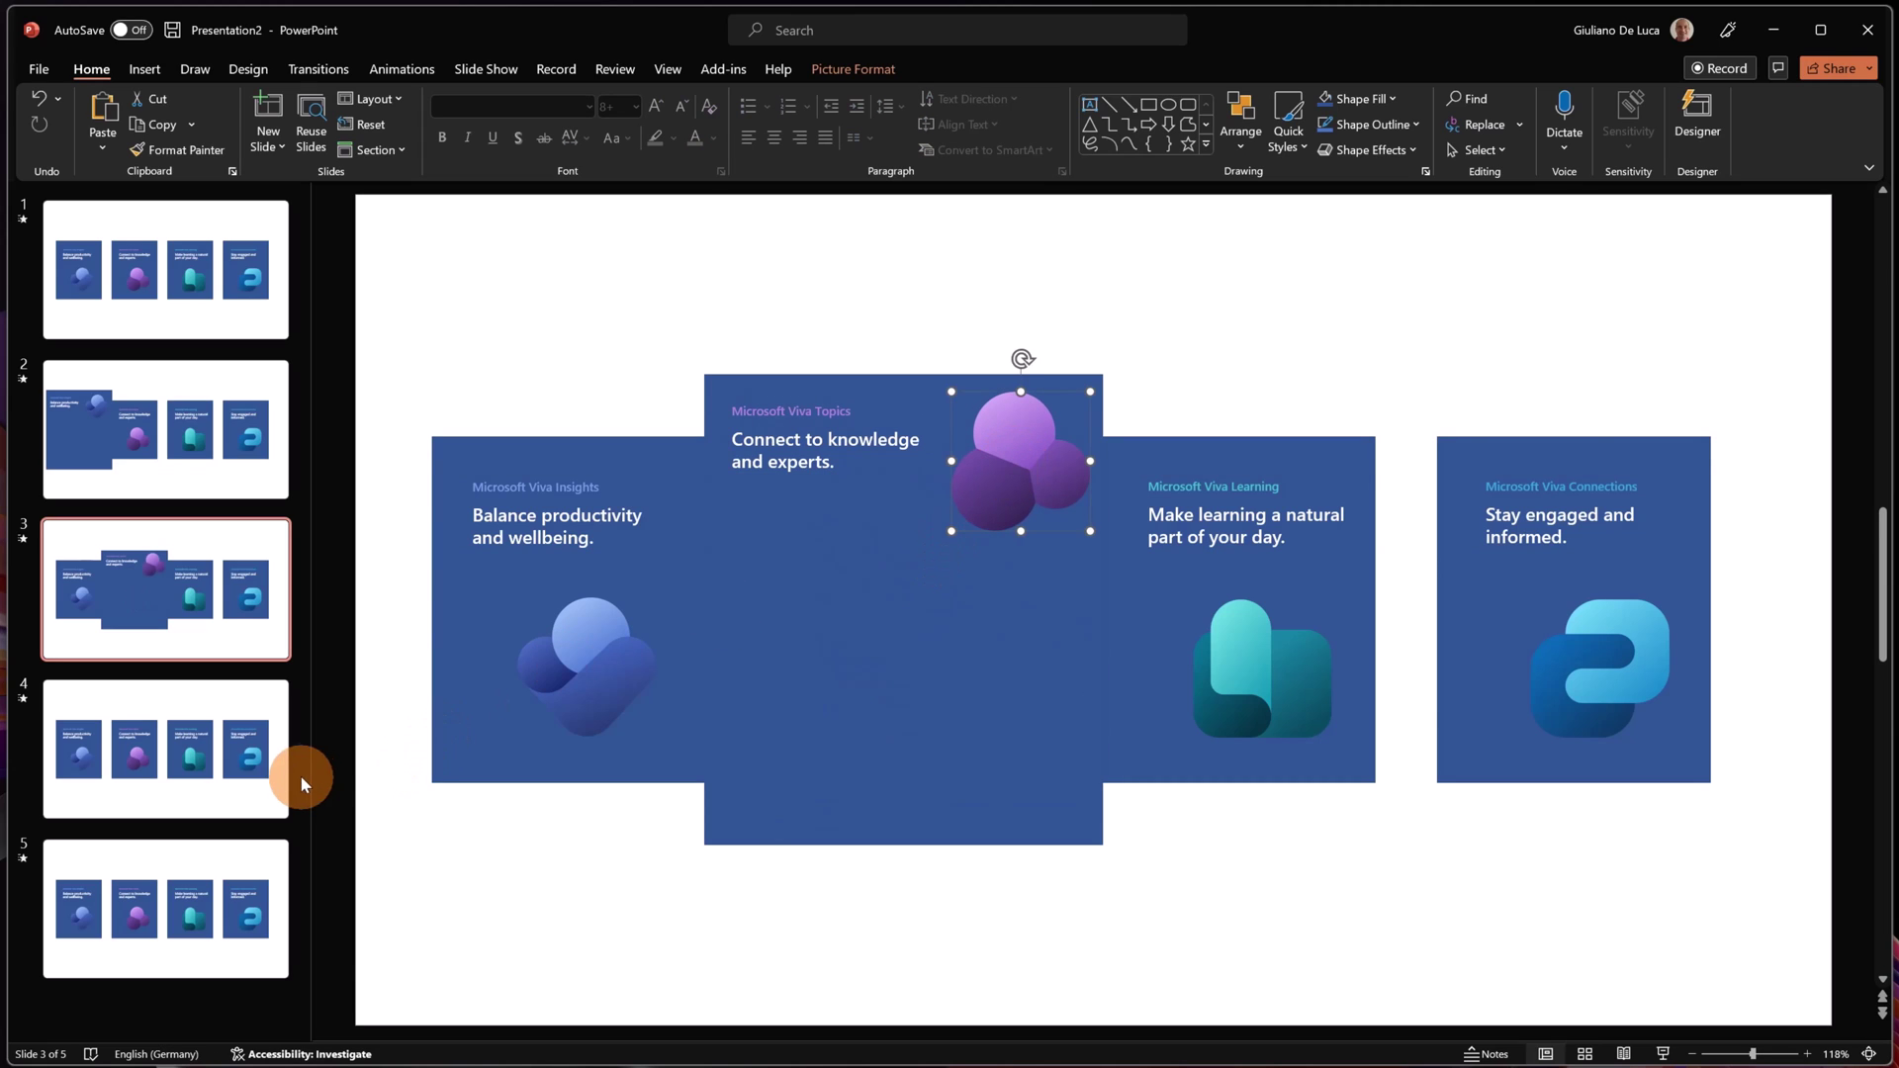
left_click(265, 776)
Step: Enlarge the Viva Learning card from its centre, moving its headline top-left and icon beside it
left_click(1182, 590)
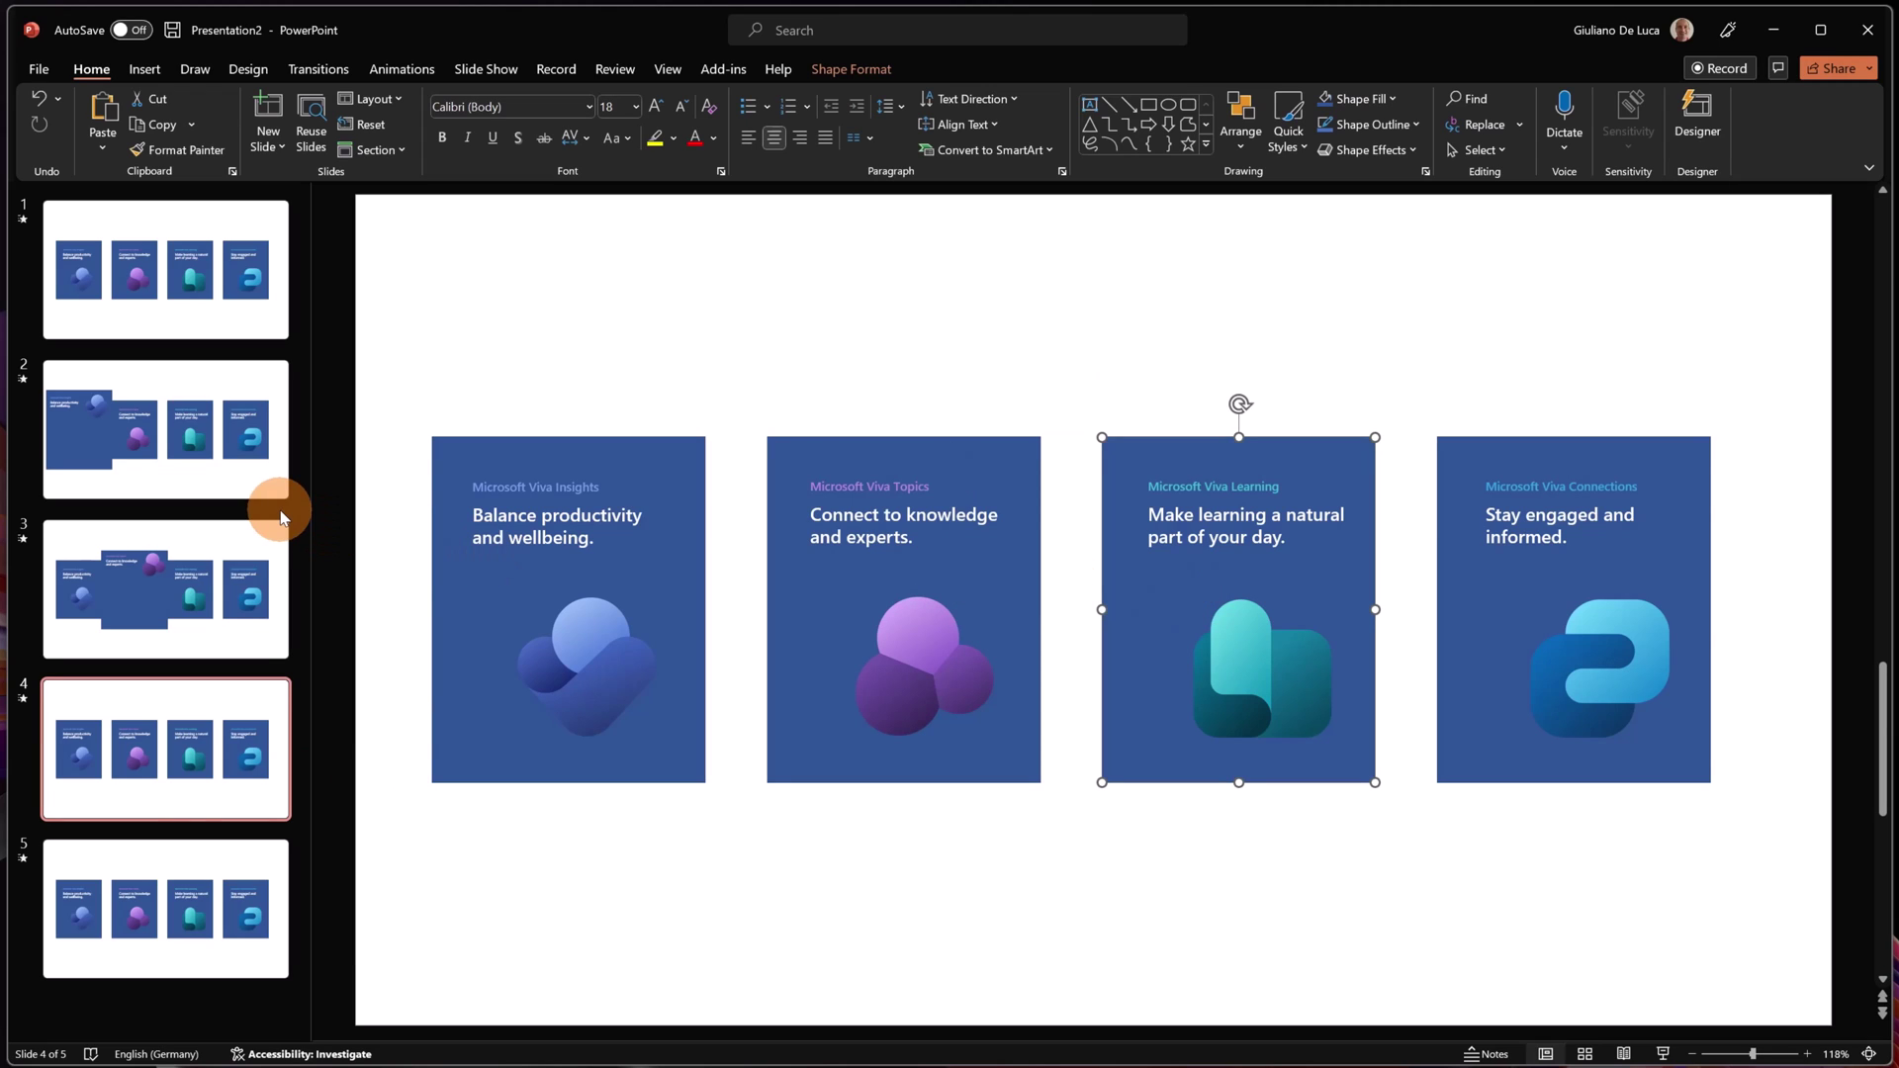
left_click_drag(1099, 786, 1041, 824)
left_click(1231, 480)
left_click_drag(1230, 468, 1149, 415)
left_click_drag(1242, 680, 1338, 507)
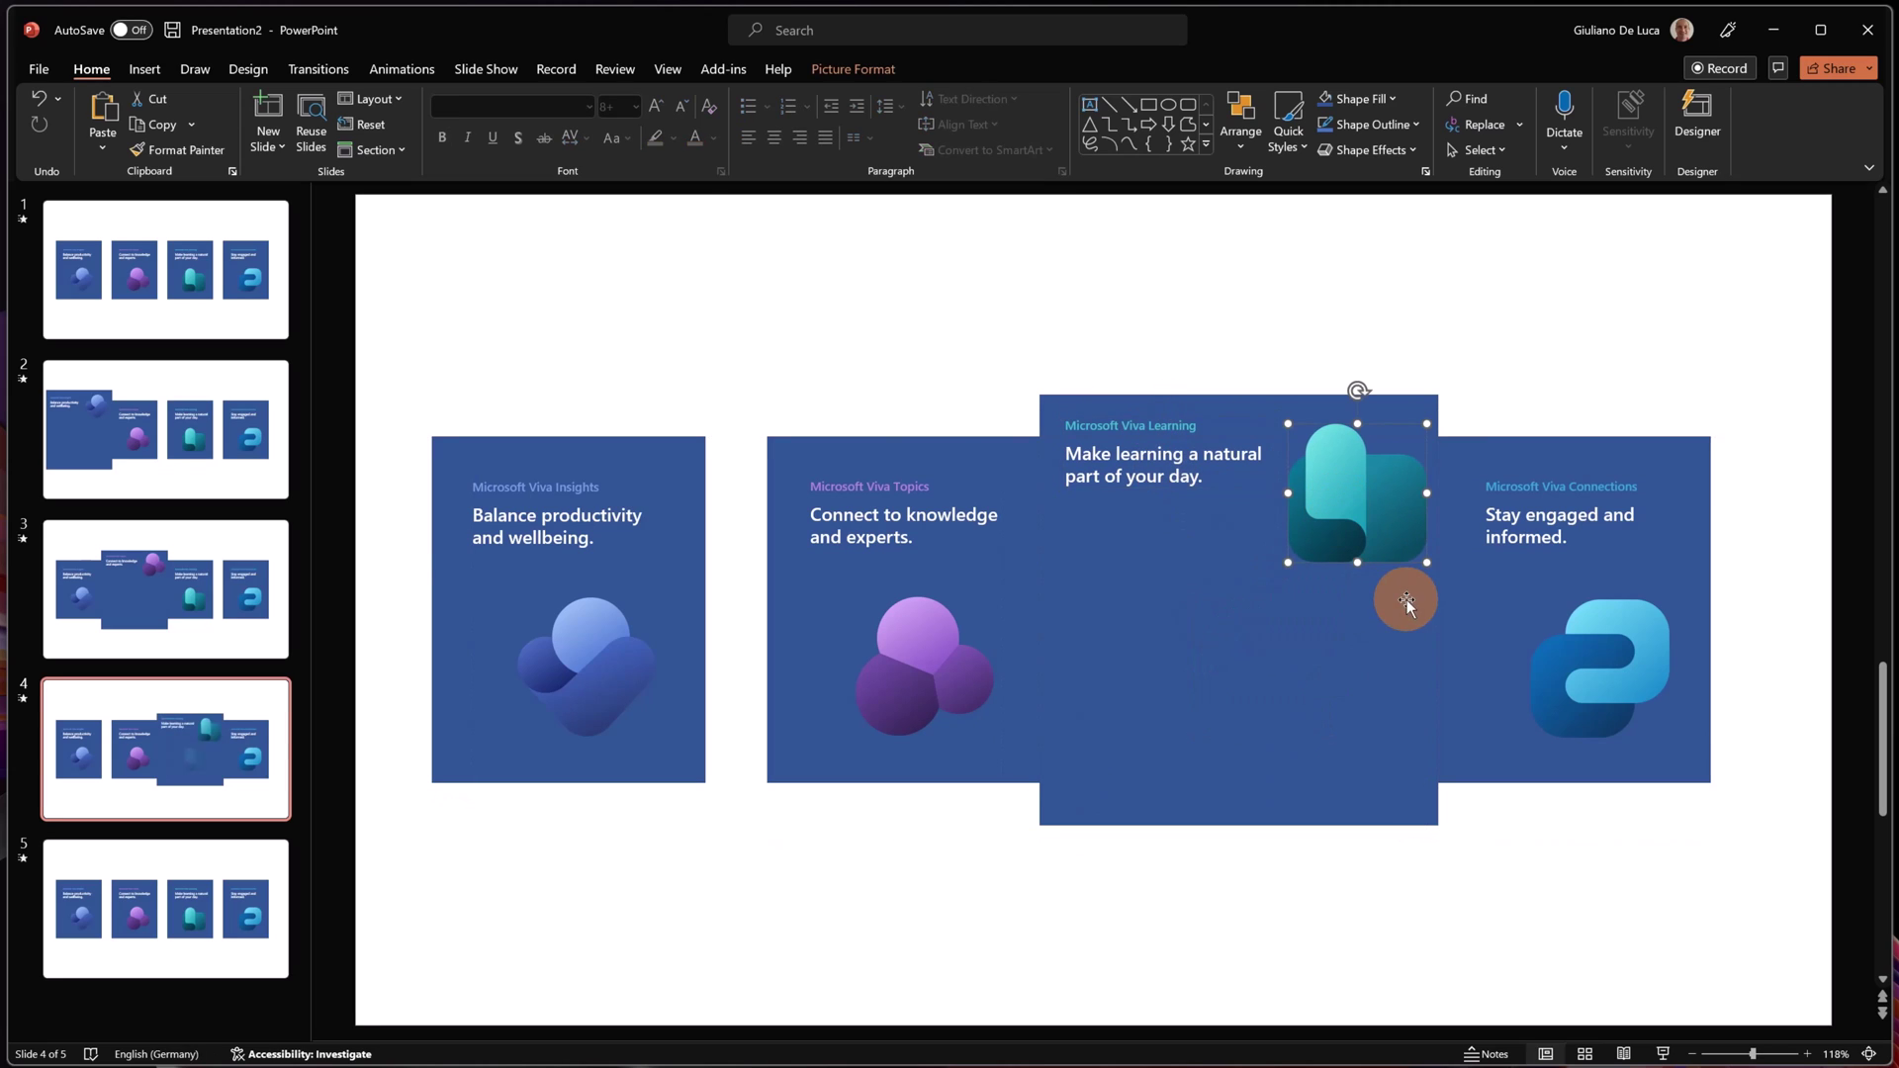
Step: On slide 5, enlarge the Viva Connections card from its centre, with headline top-left and logo top-right
left_click(195, 903)
left_click(1503, 703)
left_click_drag(1439, 786, 1376, 837)
left_click(1594, 481)
left_click_drag(1607, 482, 1521, 426)
left_click_drag(1576, 657, 1659, 497)
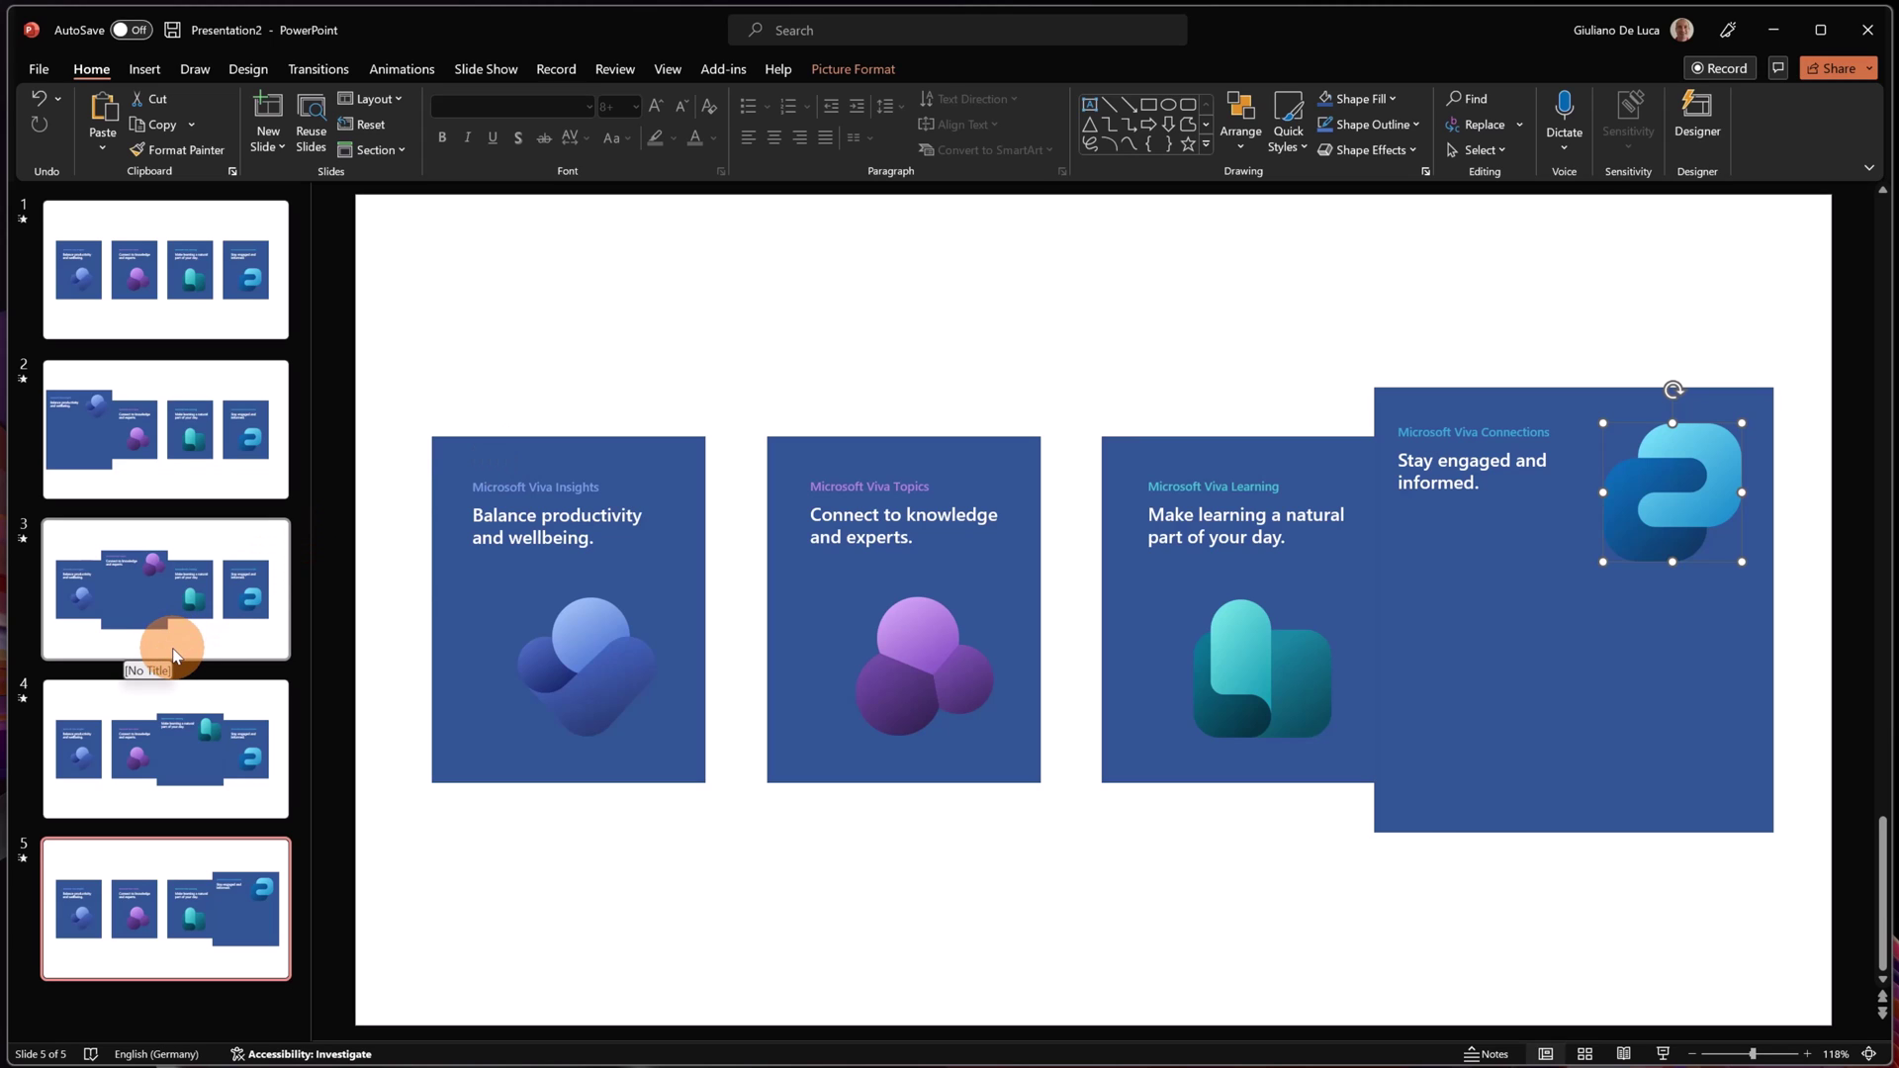
key("Escape")
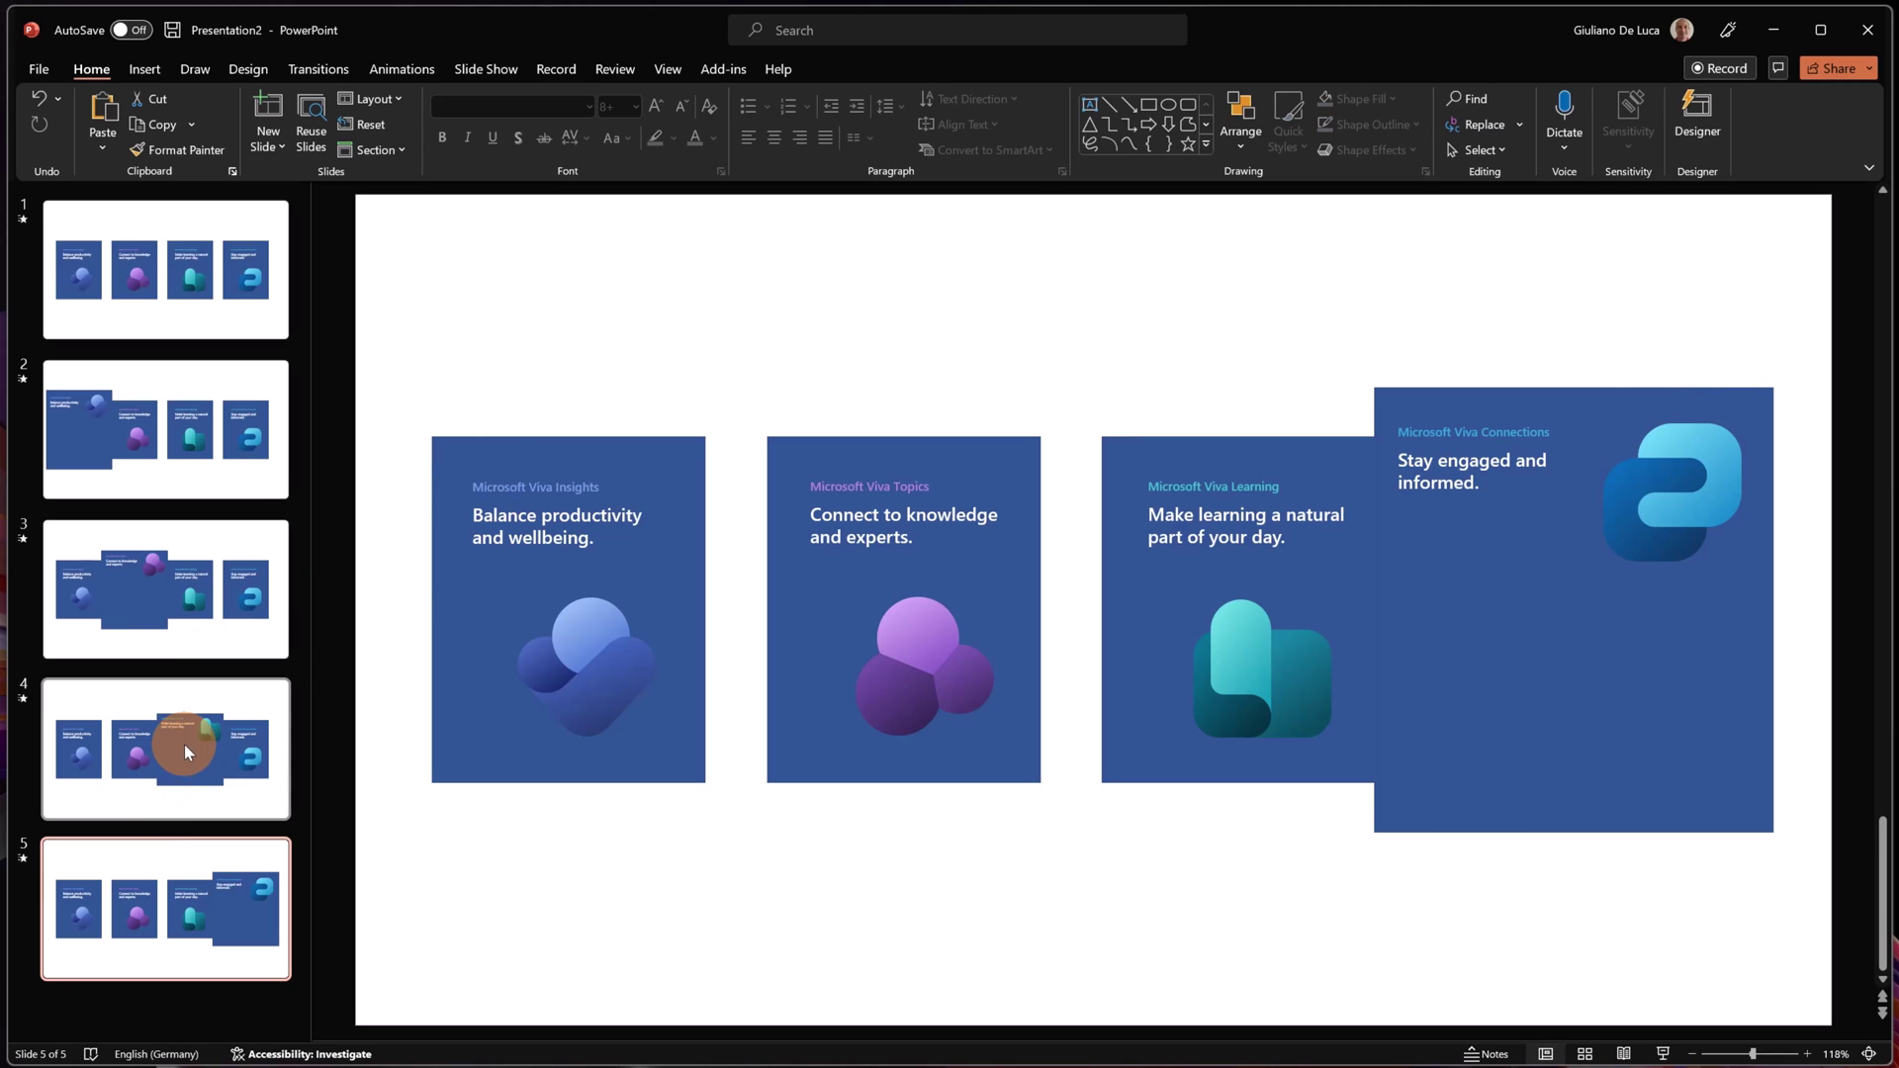
Step: Copy the Viva Insights description from Demo.pptx and paste it, aligned, onto slide 2's enlarged card
left_click(153, 461)
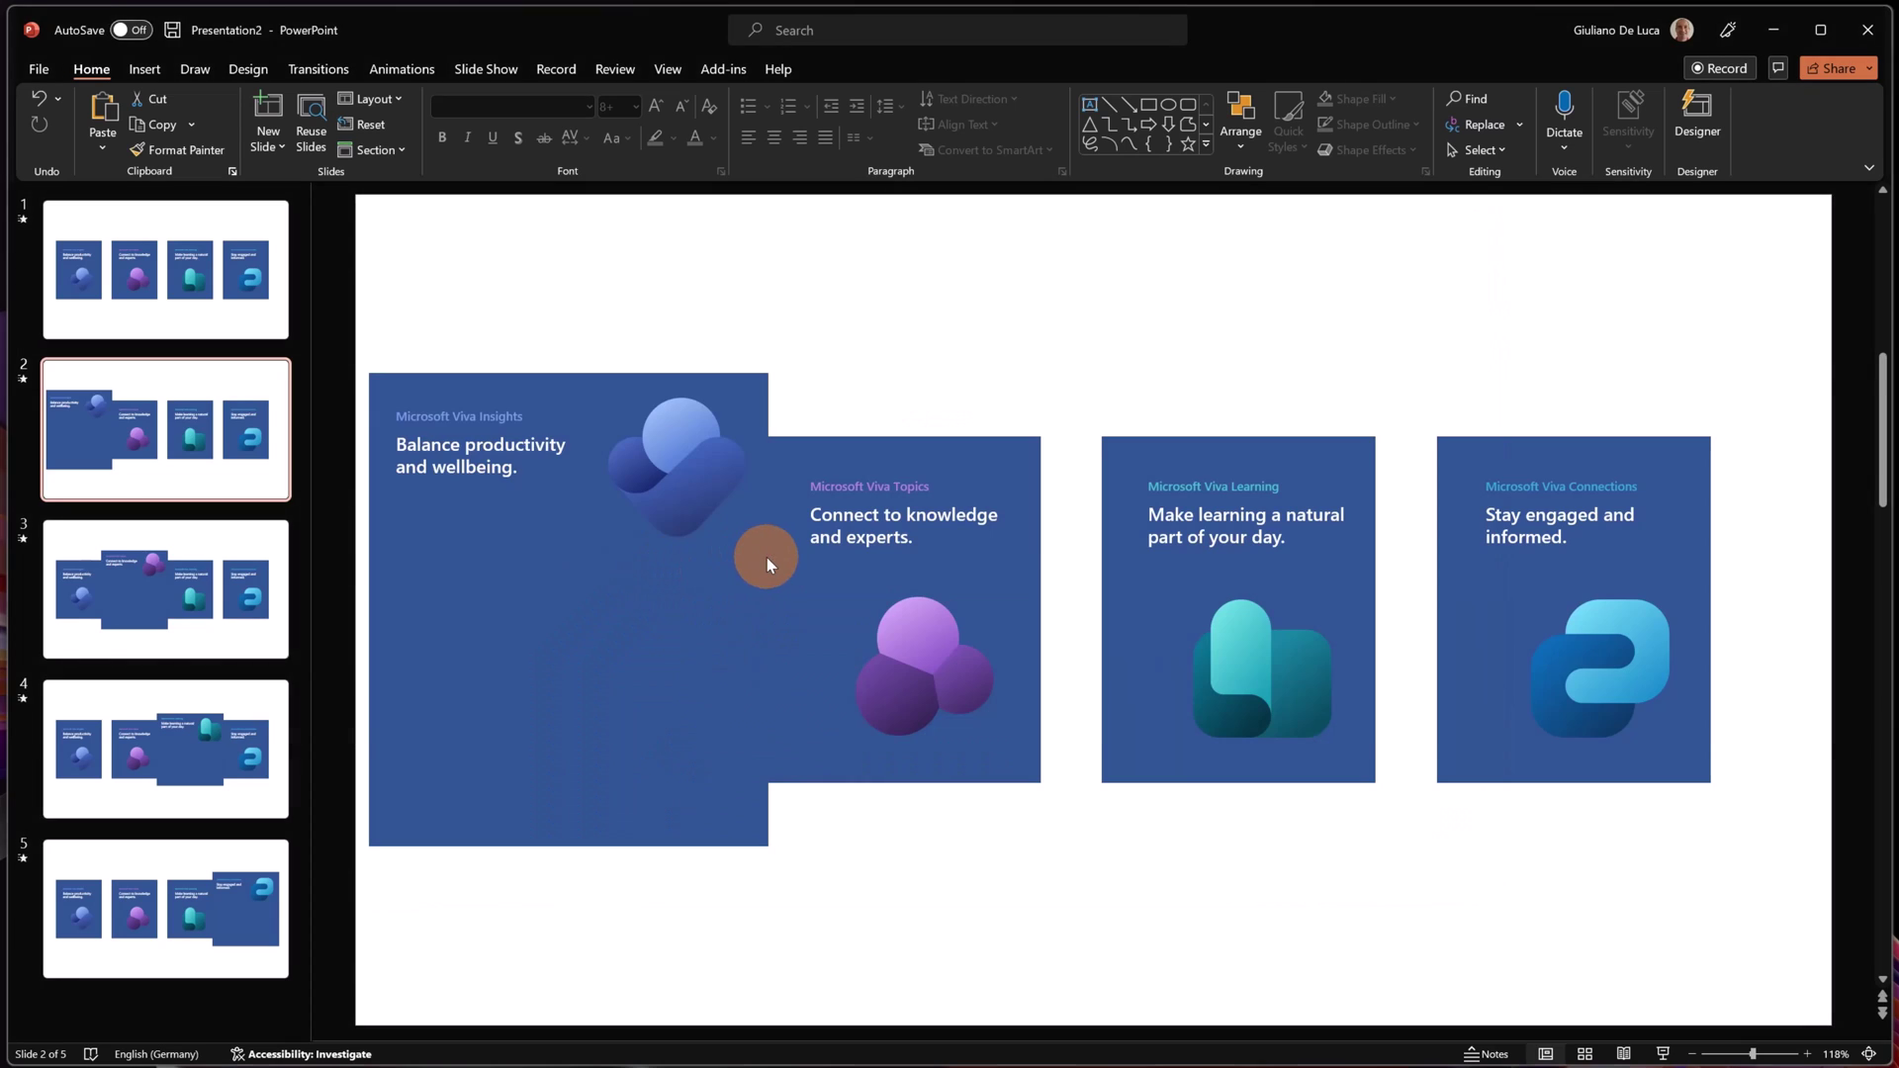
key("alt+Tab")
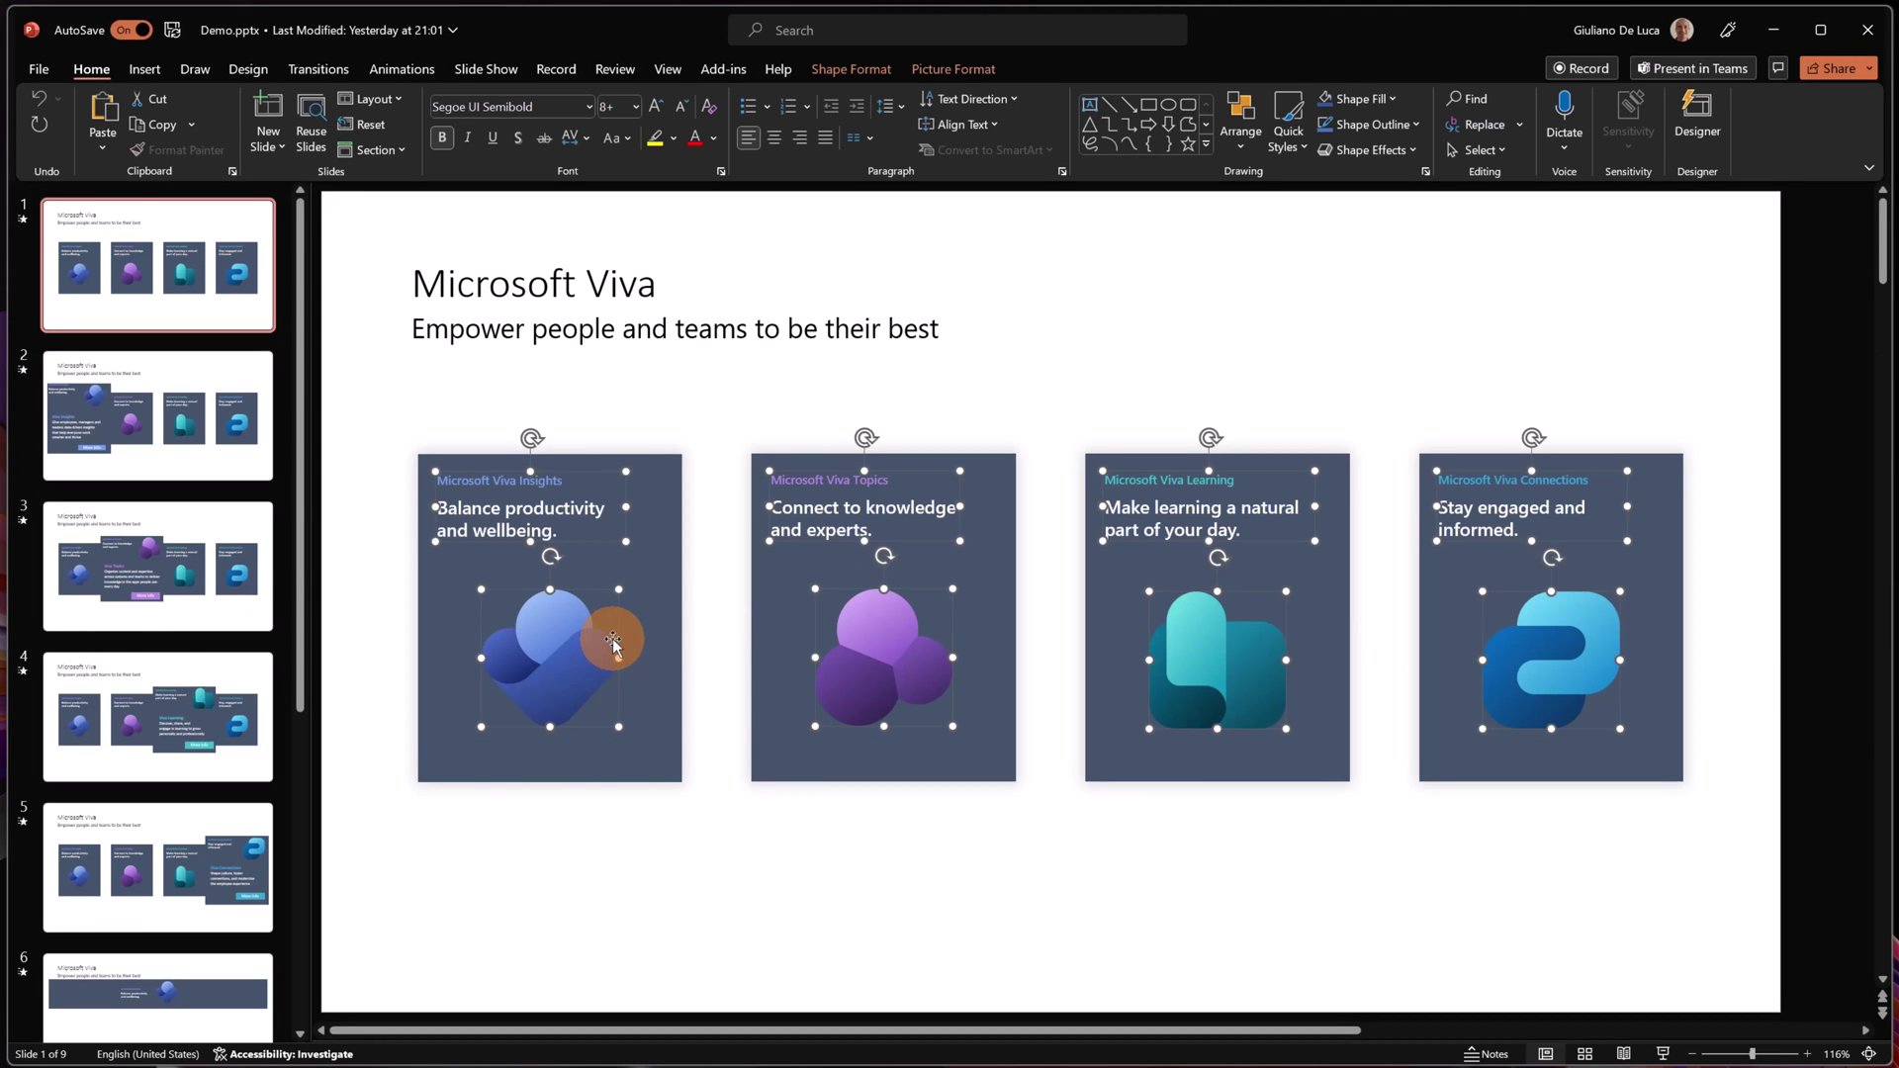
left_click(152, 584)
left_click(127, 427)
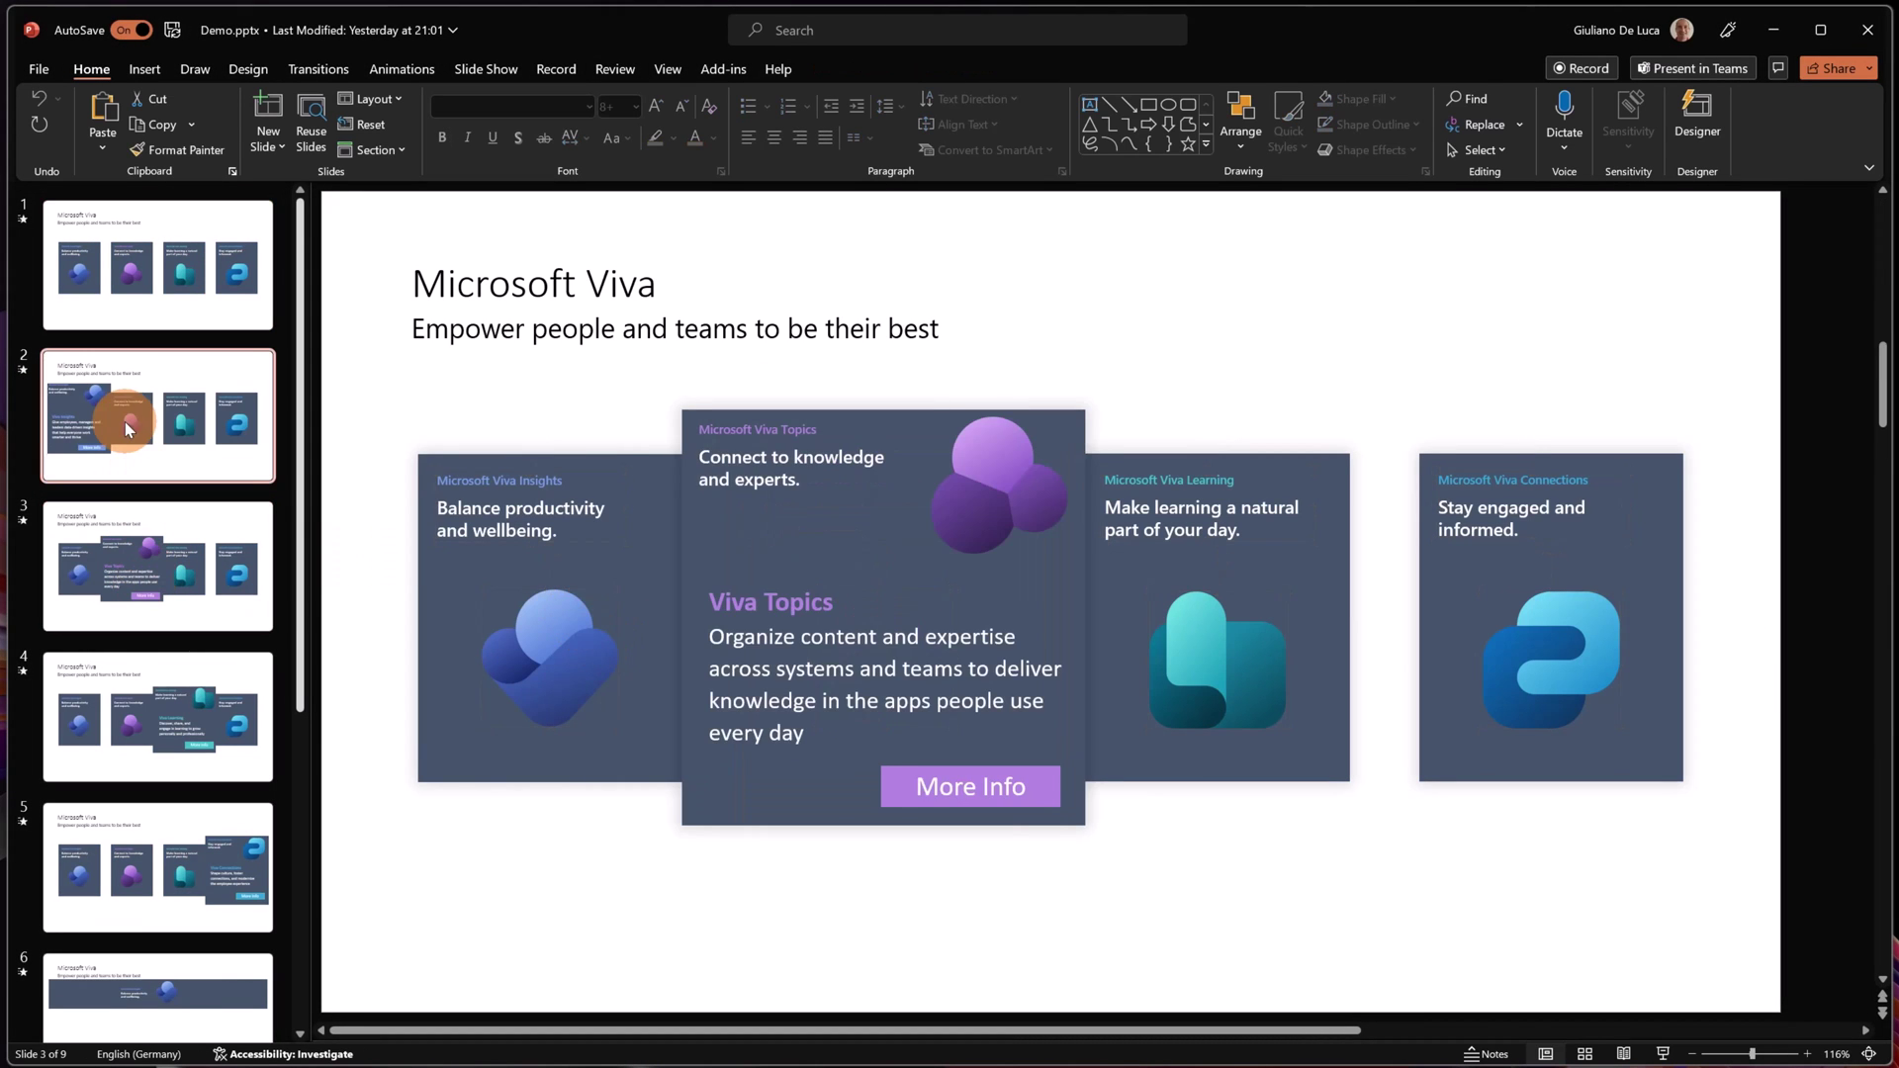
left_click(579, 648)
left_click(569, 590)
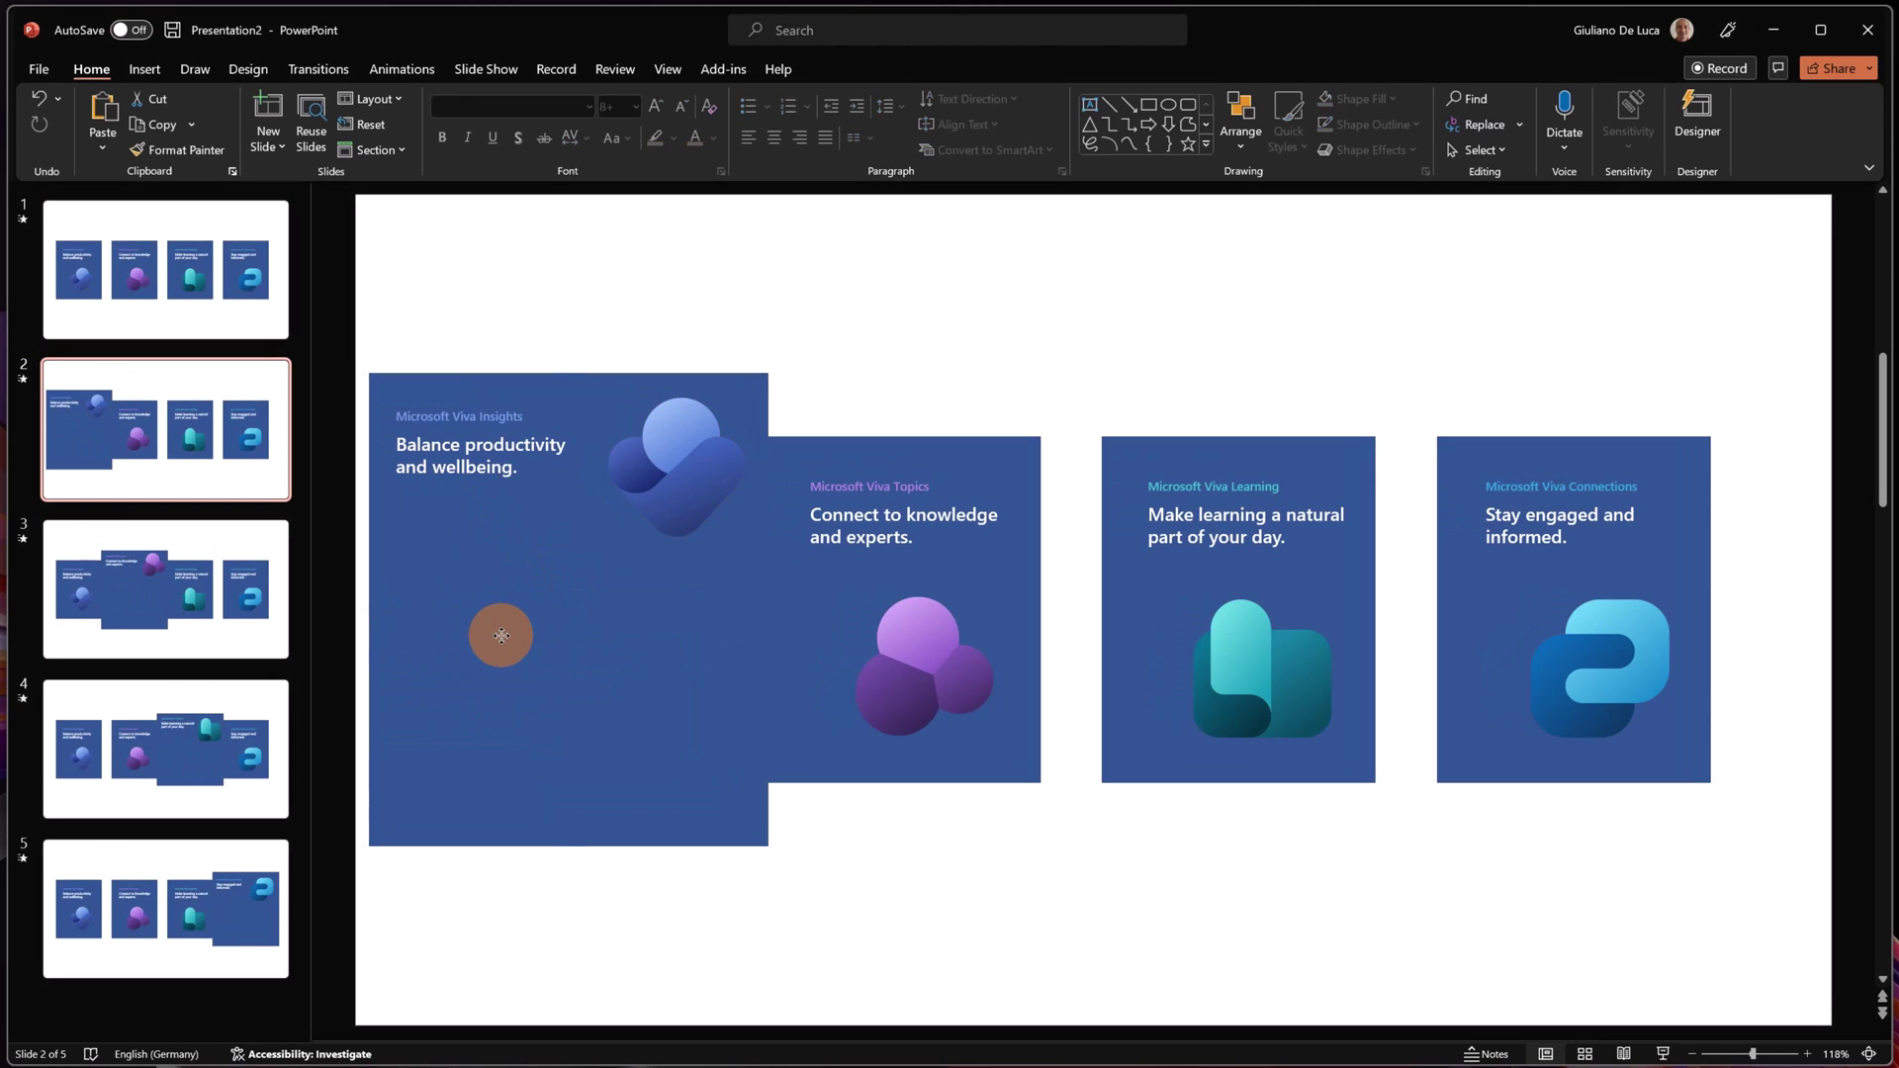
left_click(502, 635)
type("Viva Insights Give employees, managers and leaders data-driven insights that help everyone work smarter and thrive")
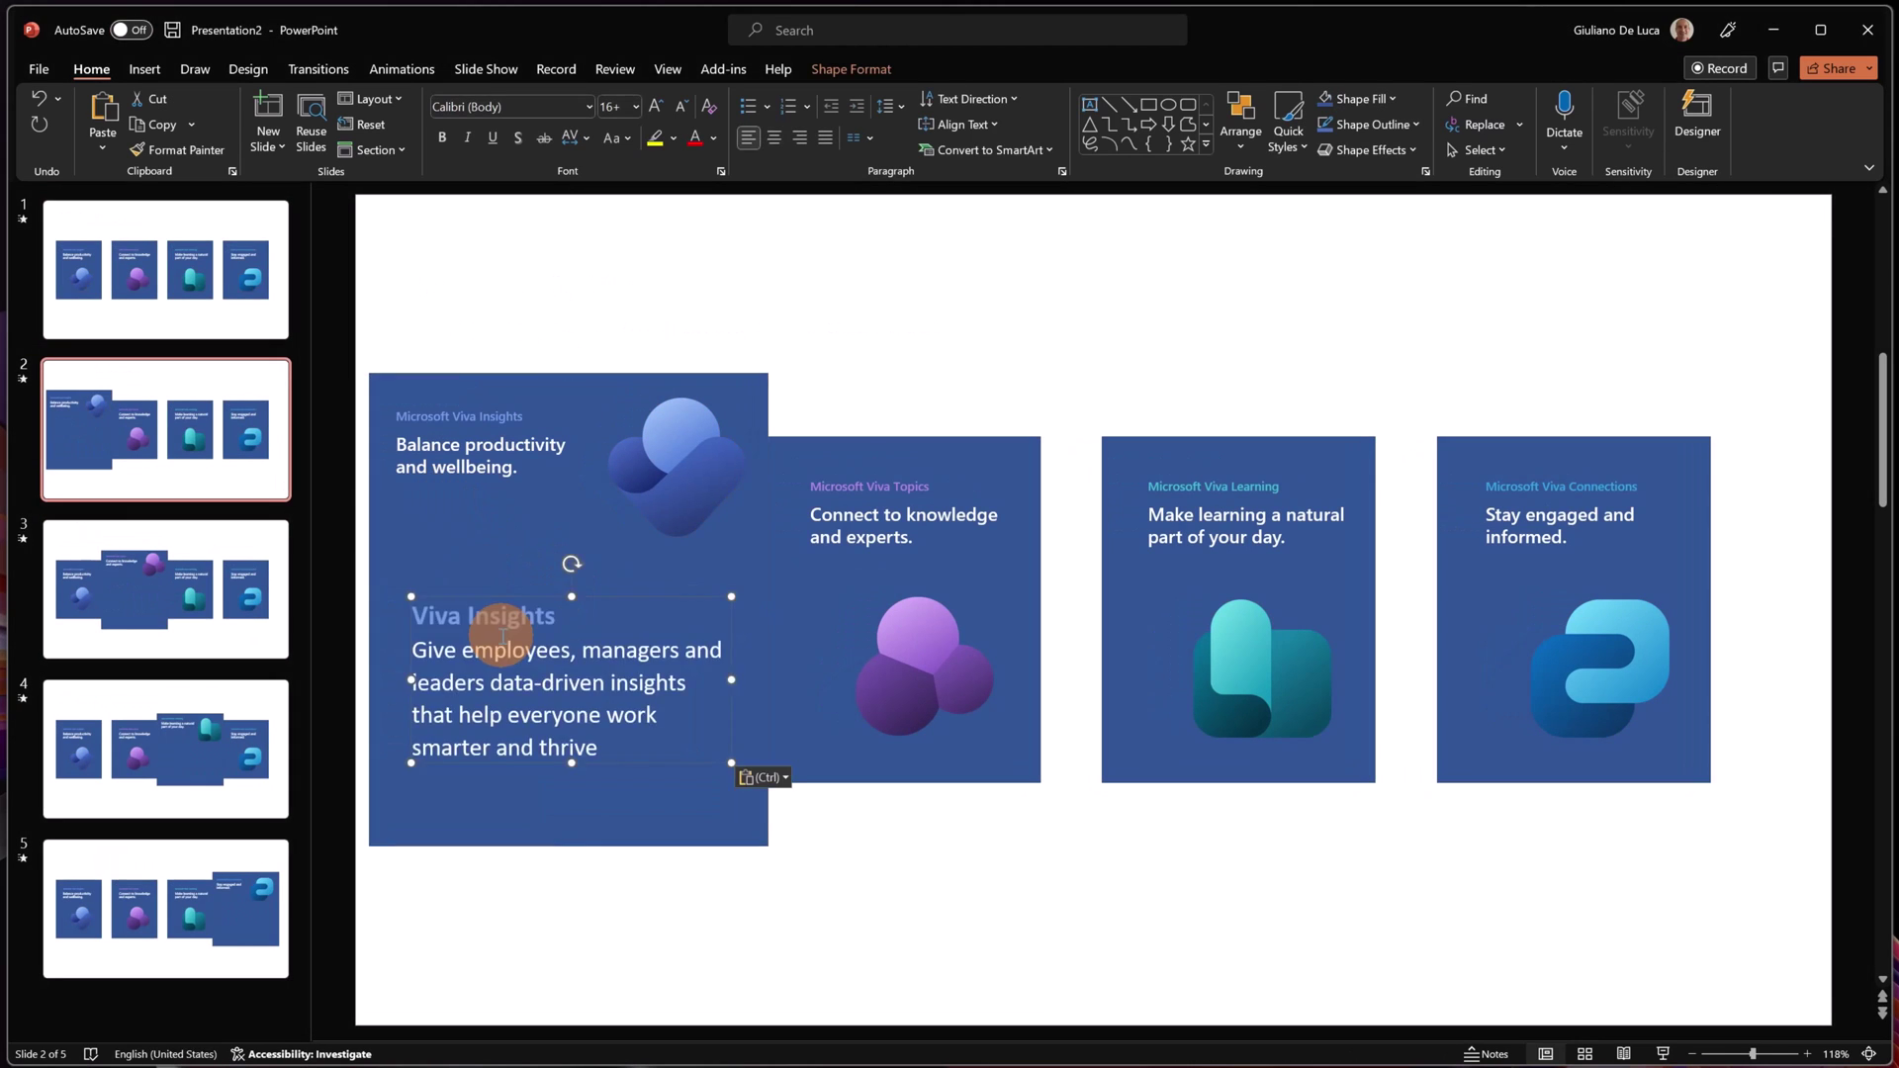
left_click_drag(610, 590, 613, 593)
Step: Select the Viva Topics description box on Demo.pptx's Viva Topics slide for copying
left_click(193, 627)
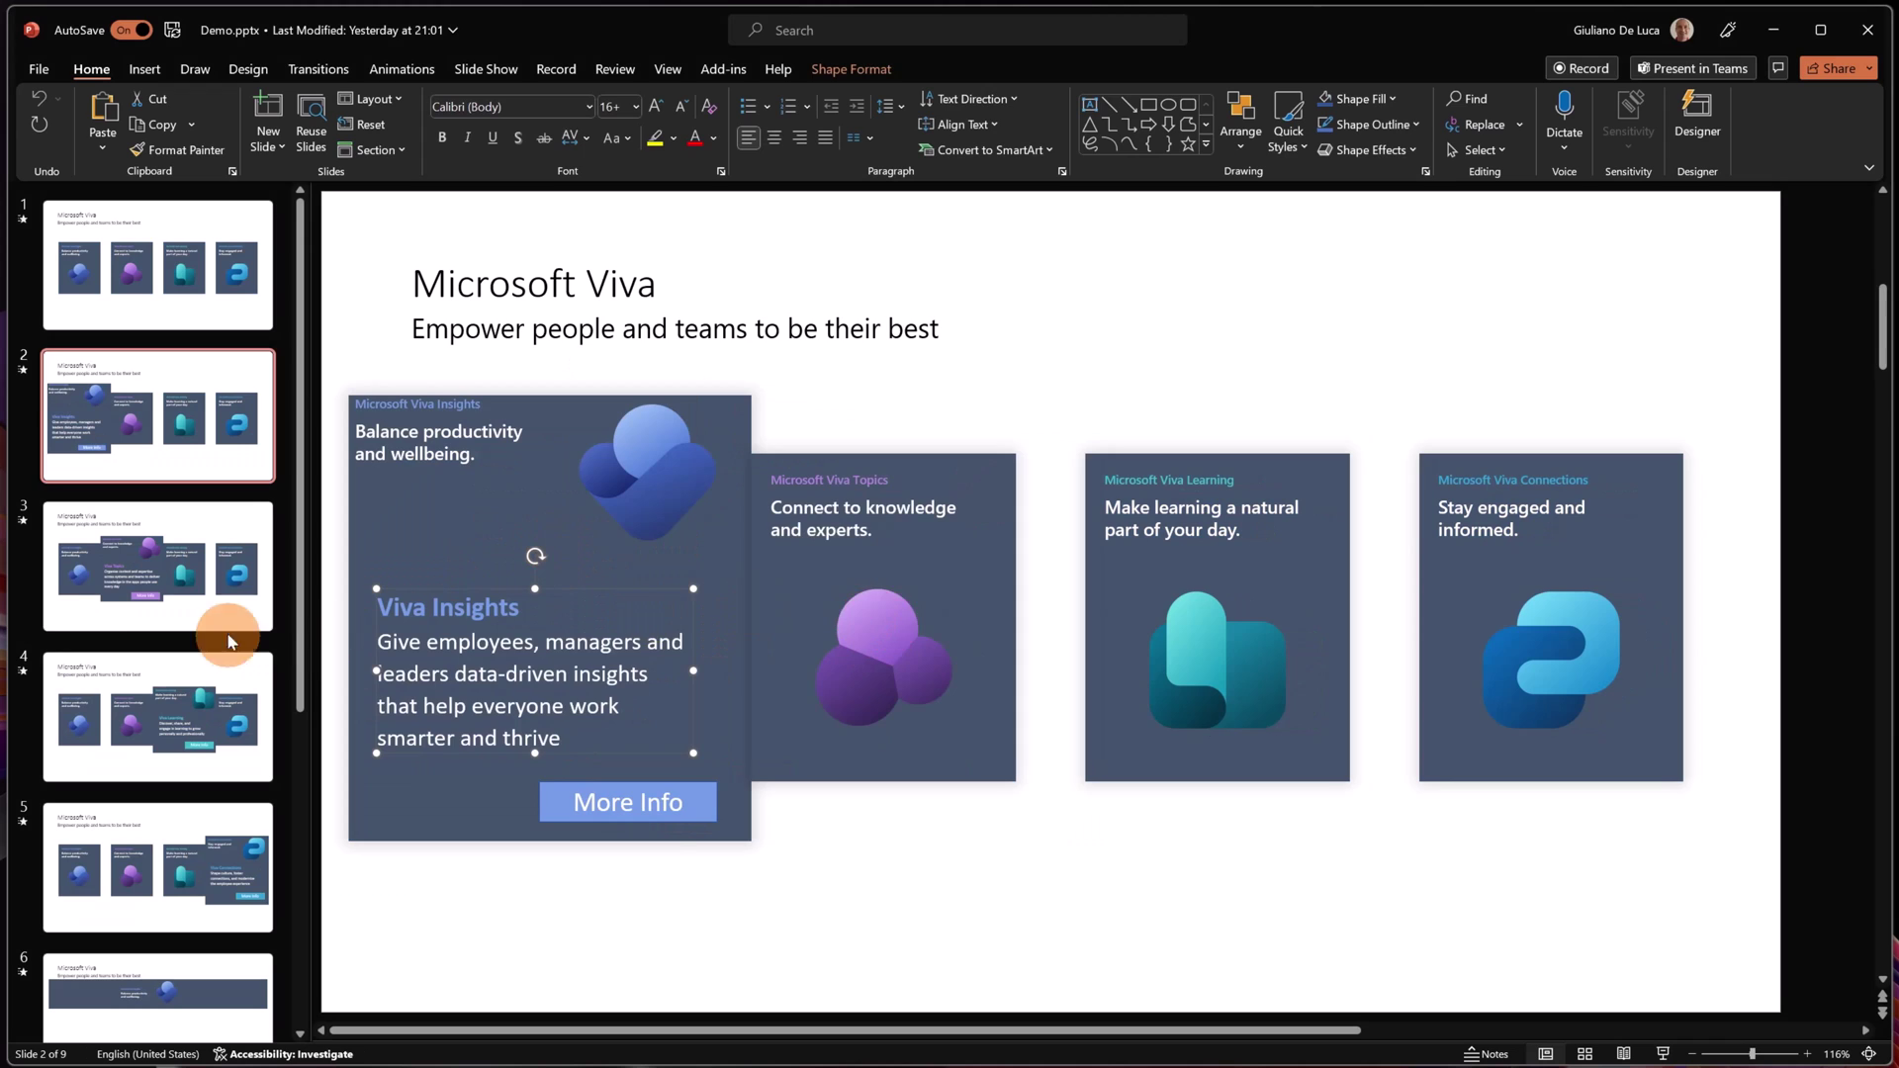
left_click(214, 623)
left_click(873, 624)
left_click(940, 584)
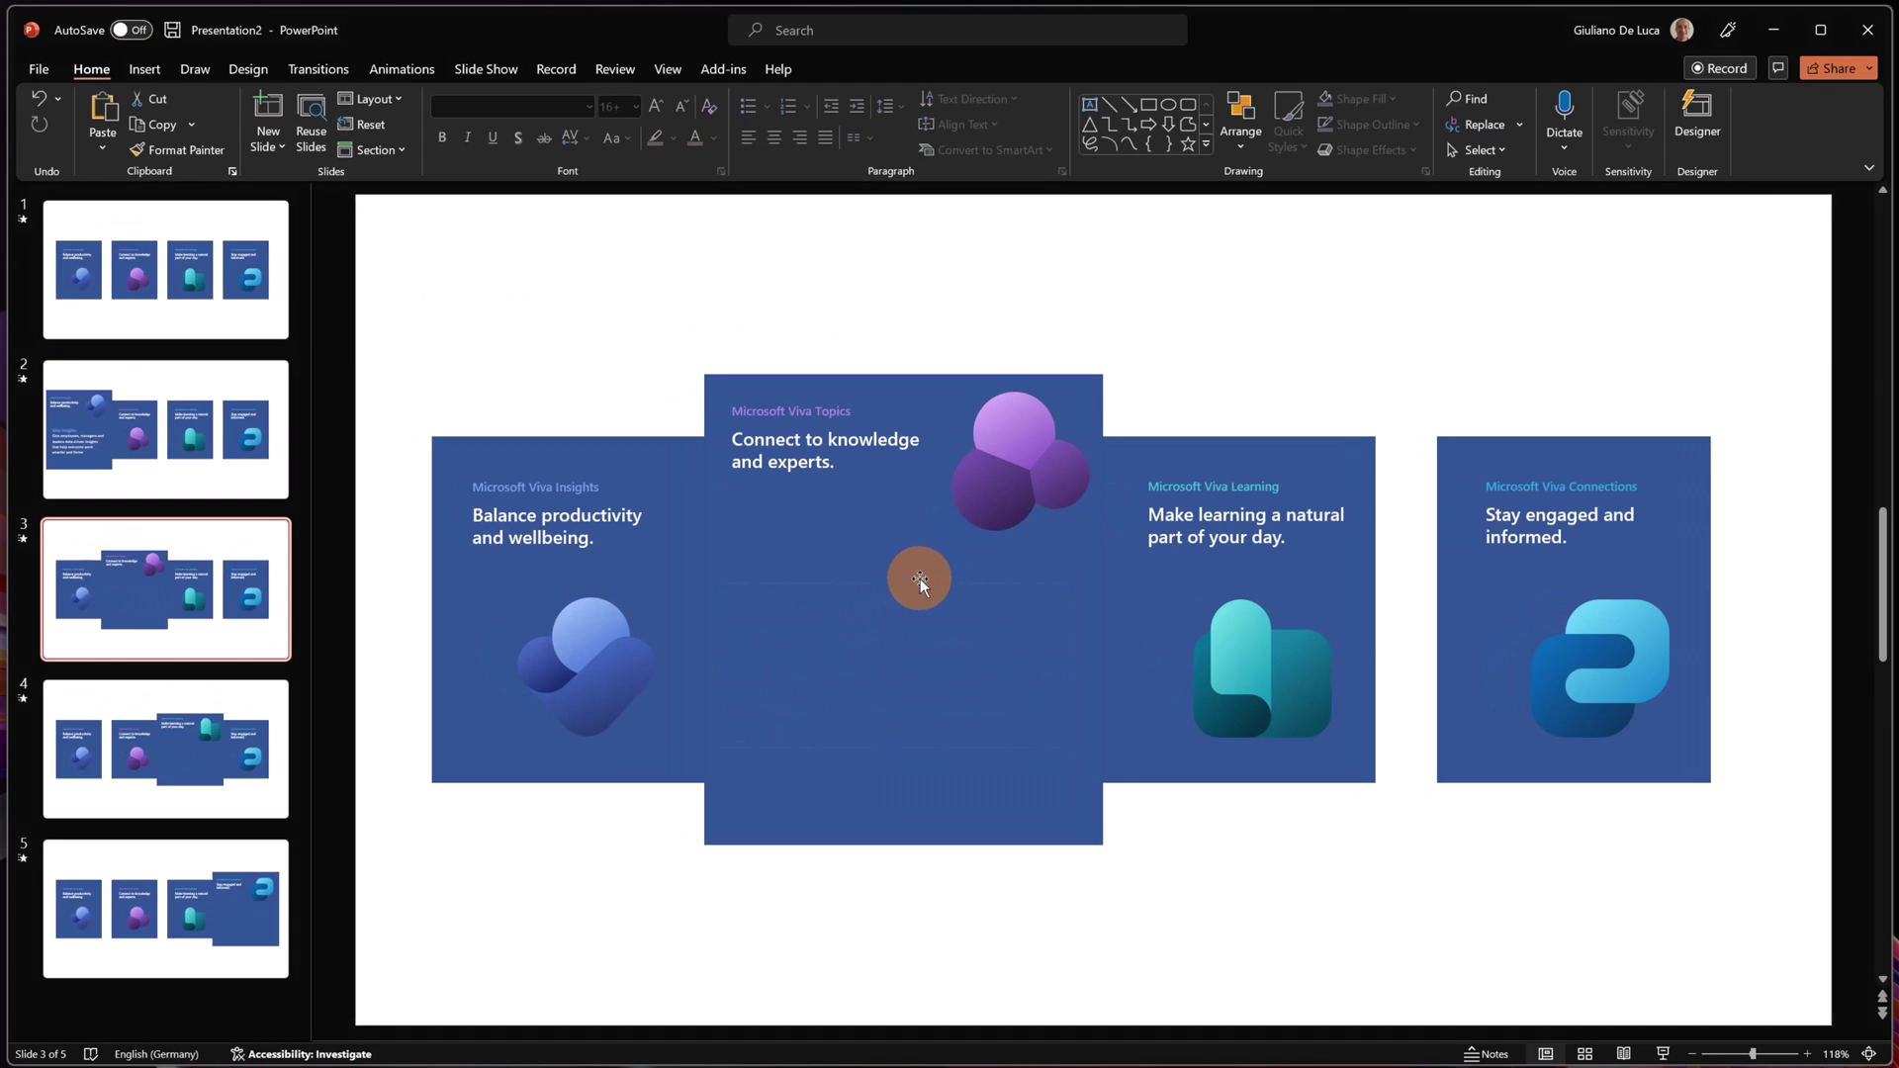
Step: Paste the Viva Topics description onto slide 3's enlarged card and align it
left_click(904, 656)
key("ctrl+v")
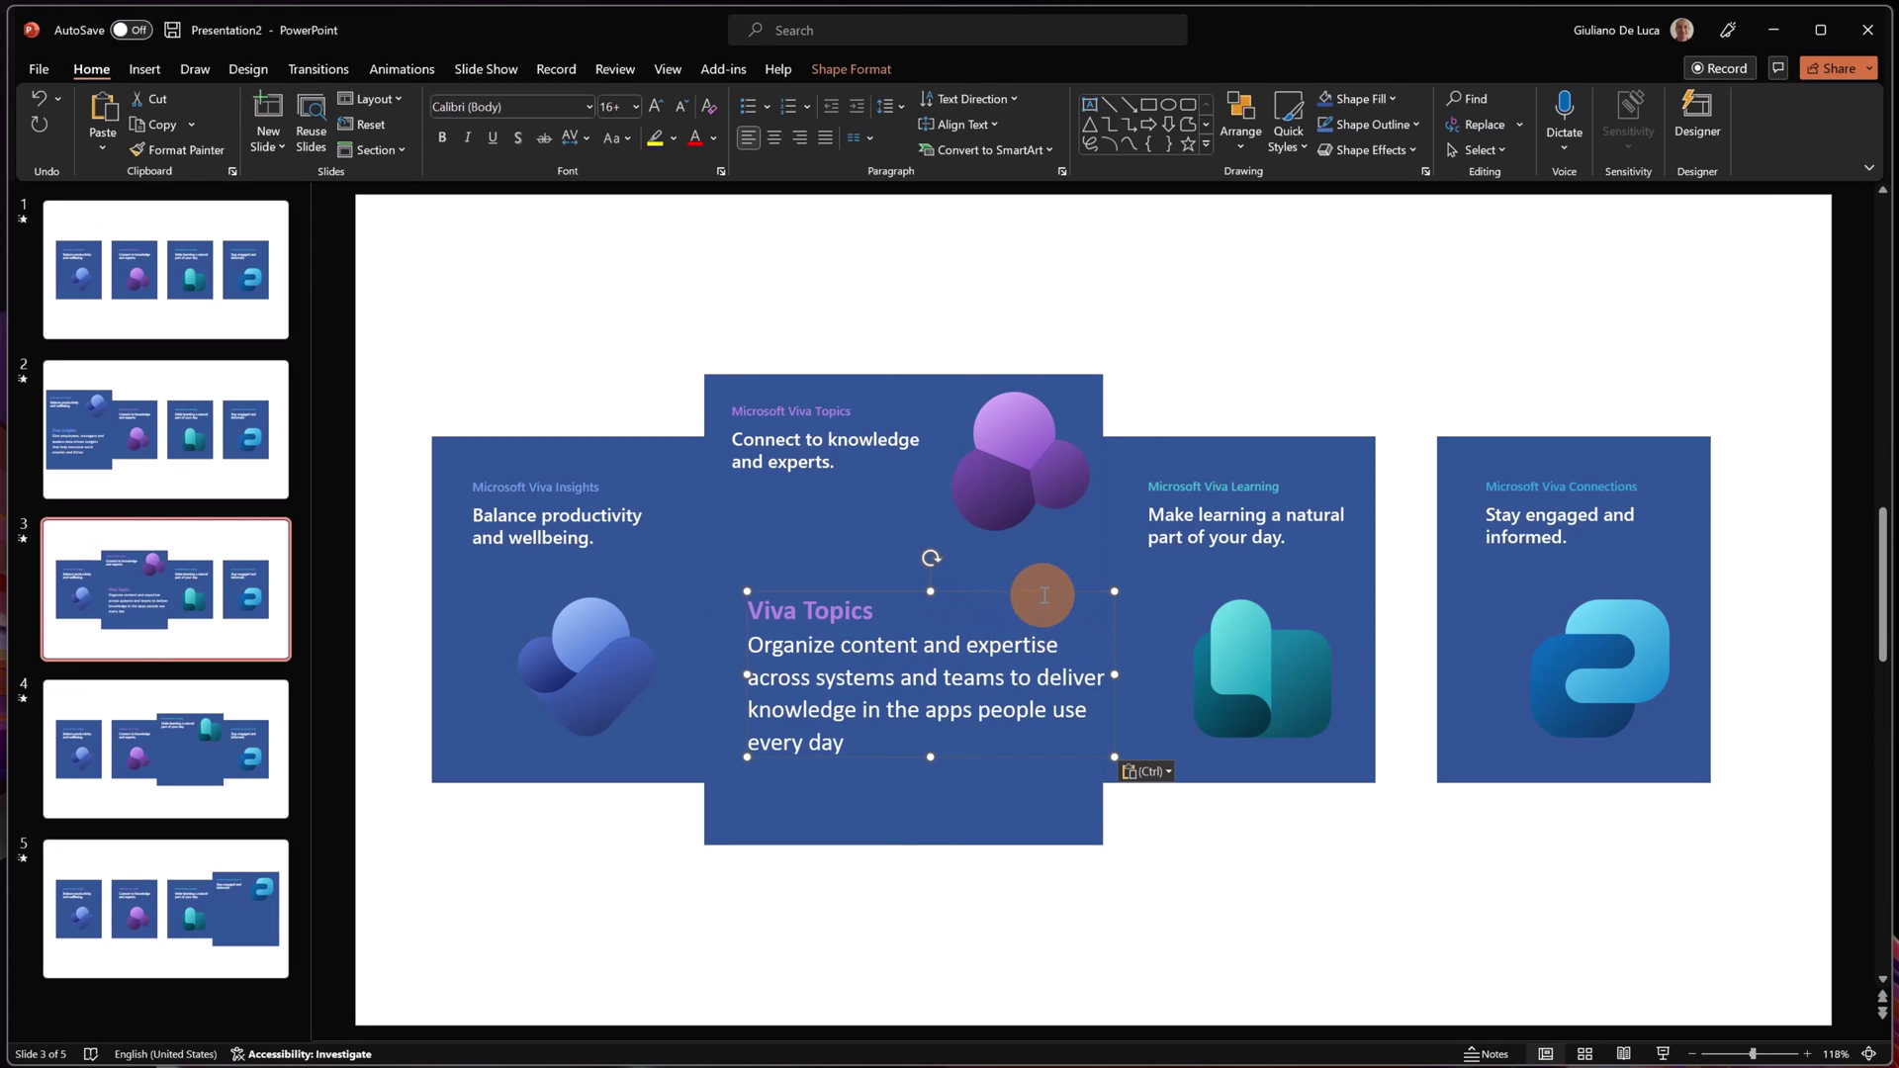
left_click_drag(1042, 592, 1021, 593)
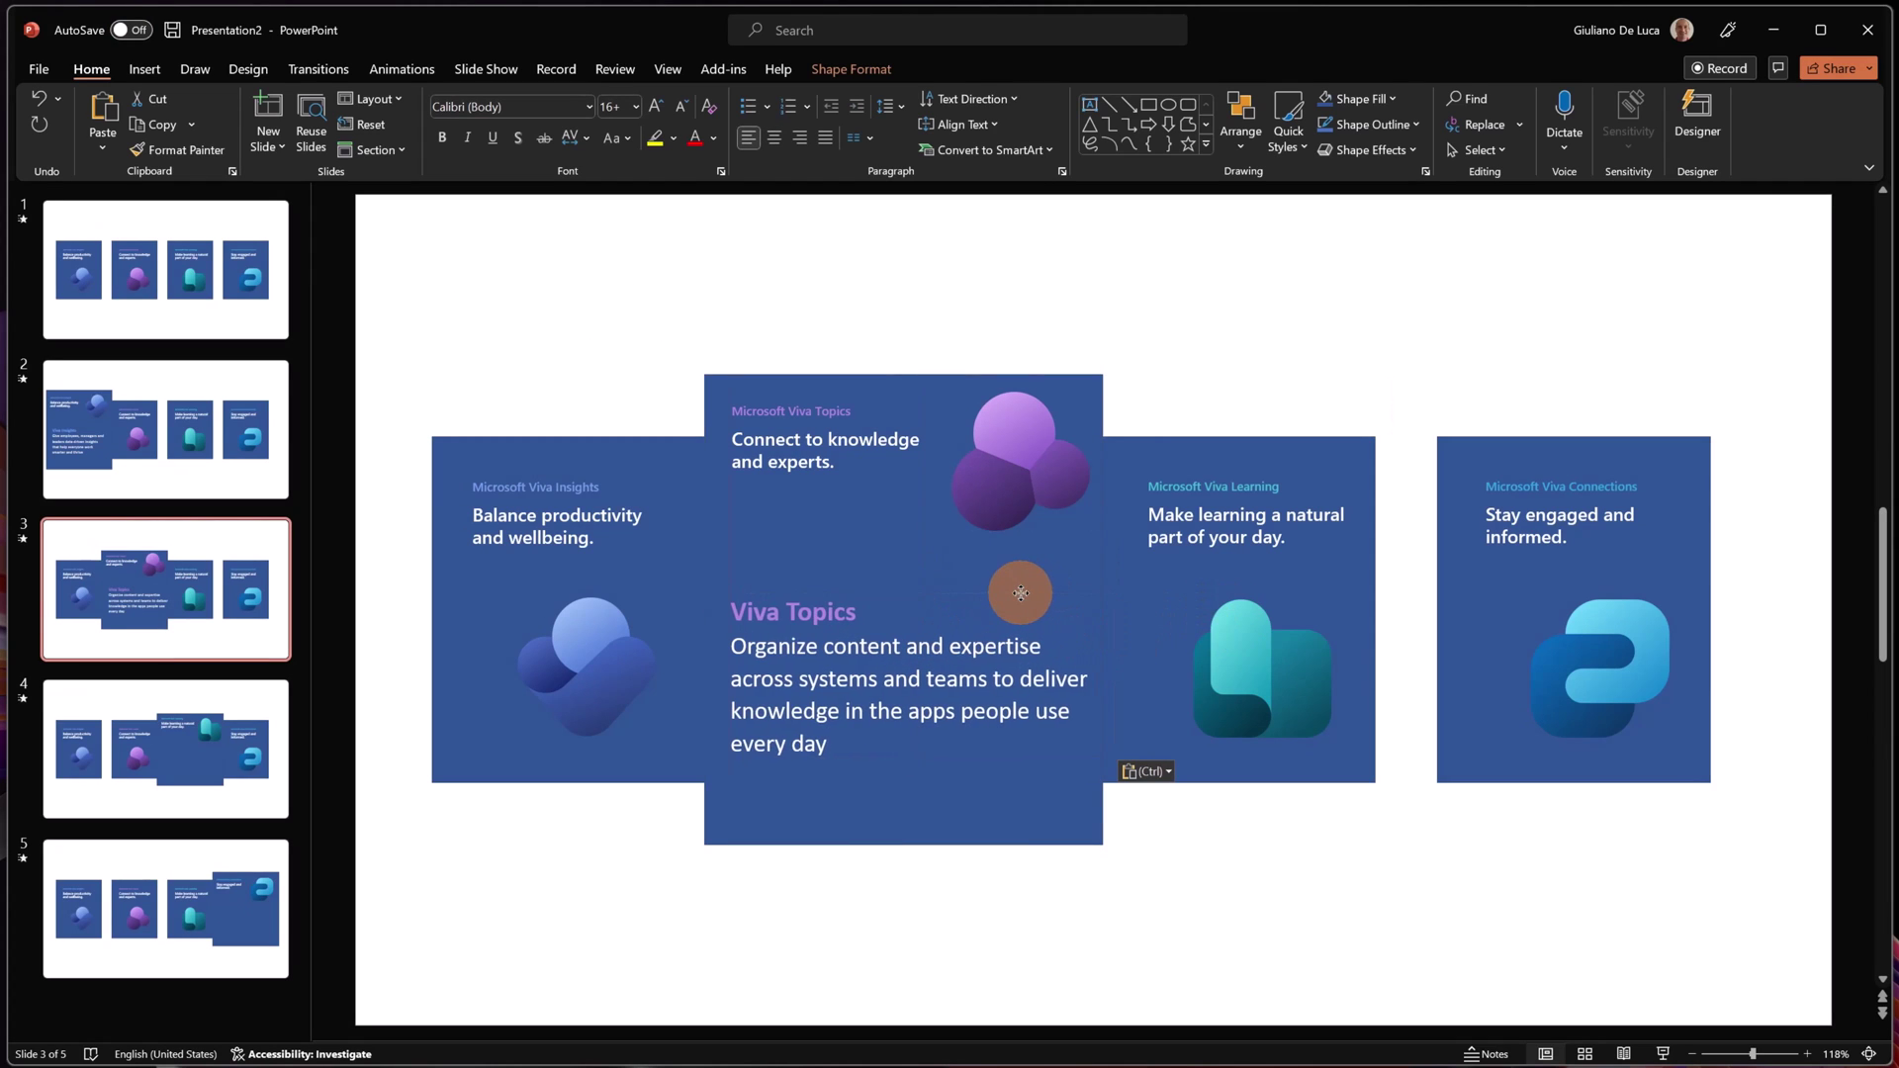
Step: Paste the Viva Learning description from Demo.pptx onto slide 4's card, nudged into alignment
left_click(170, 732)
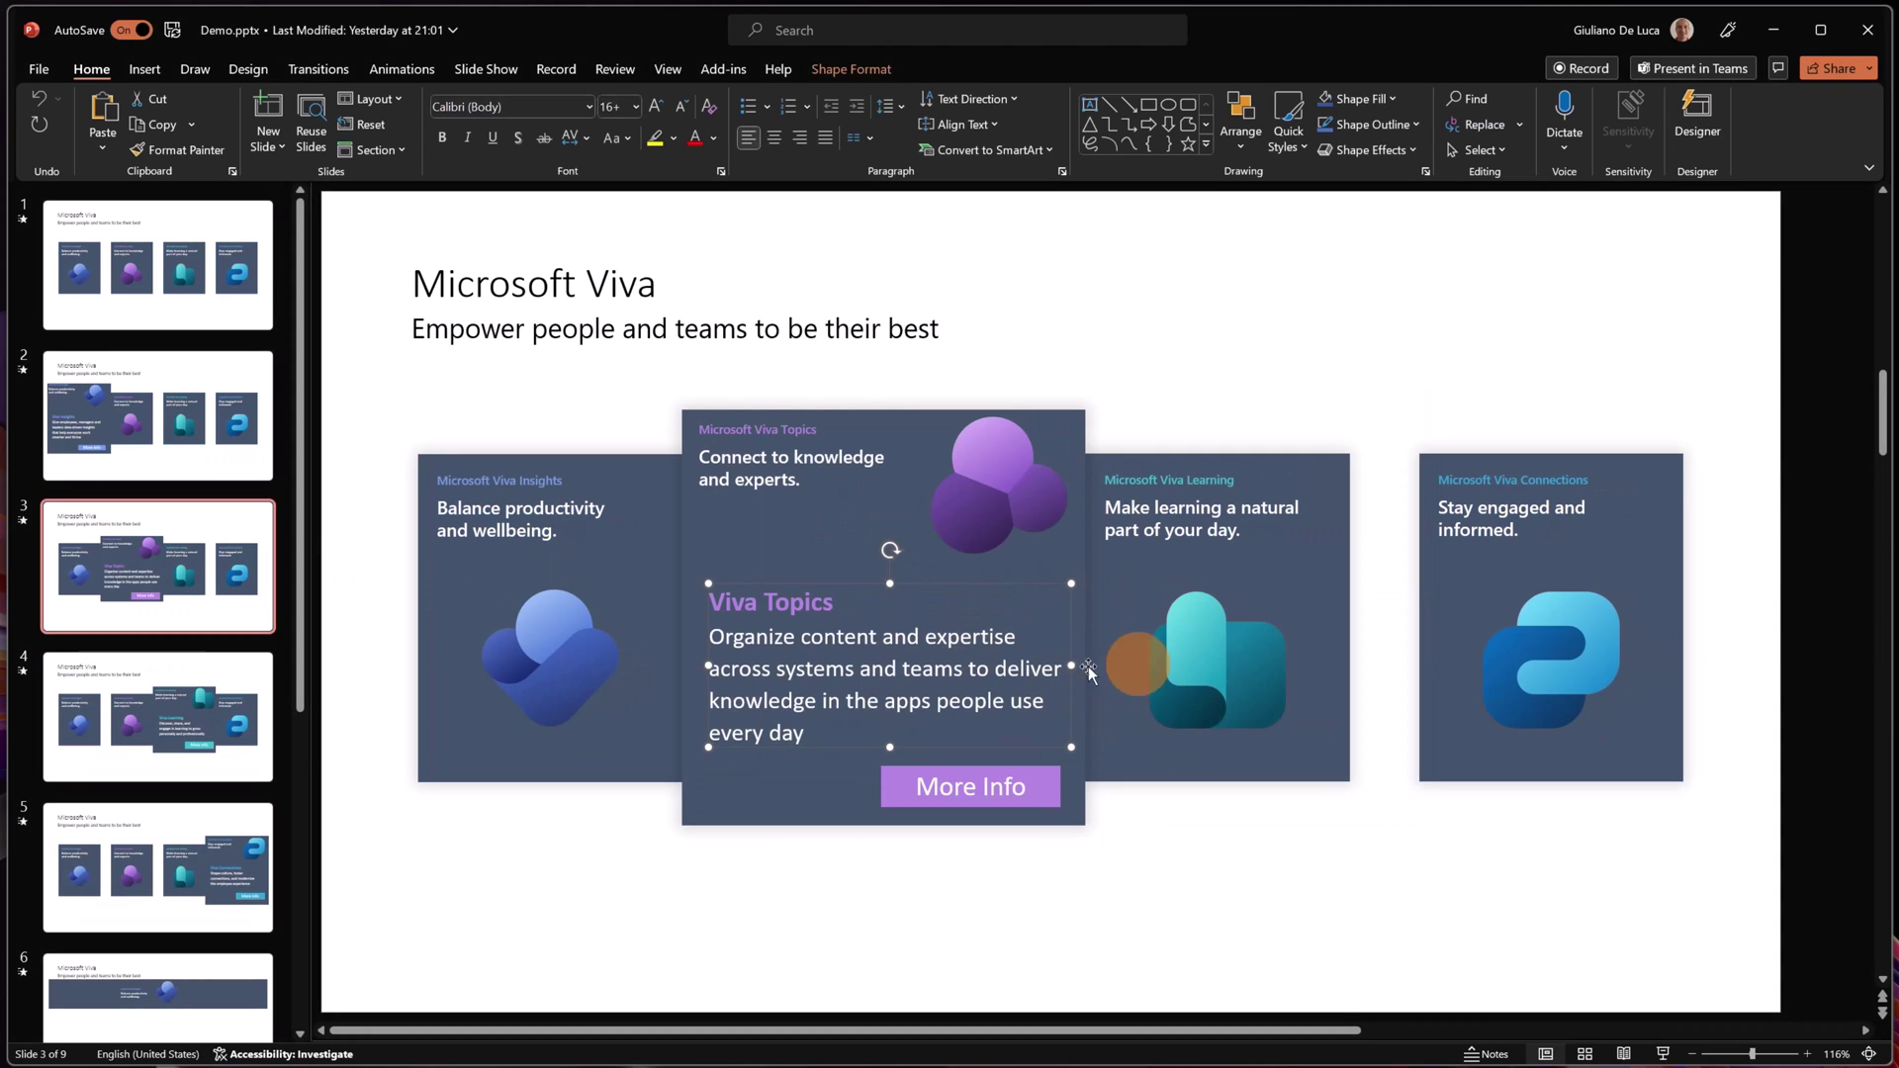
left_click(153, 757)
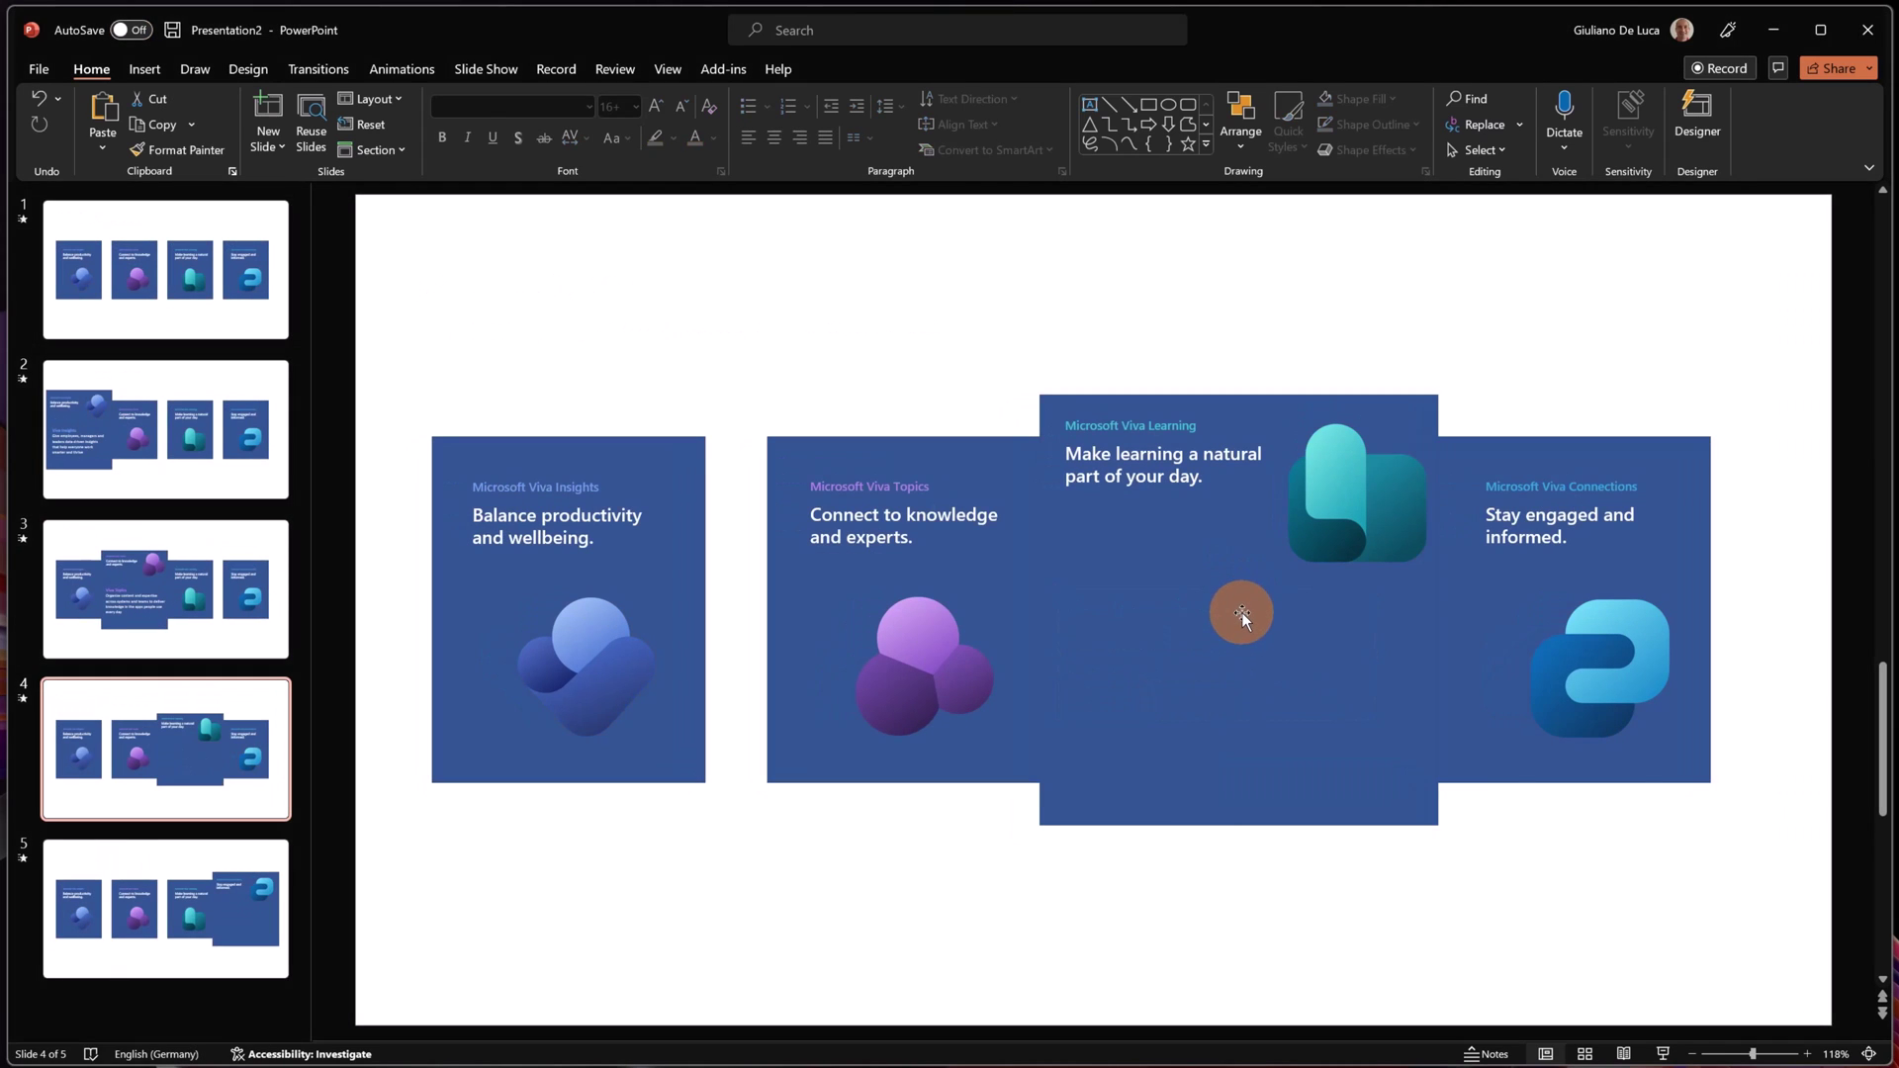
left_click(1256, 738)
type("Viva Learning Discover, share, and engage in learning to grow personally and professionally")
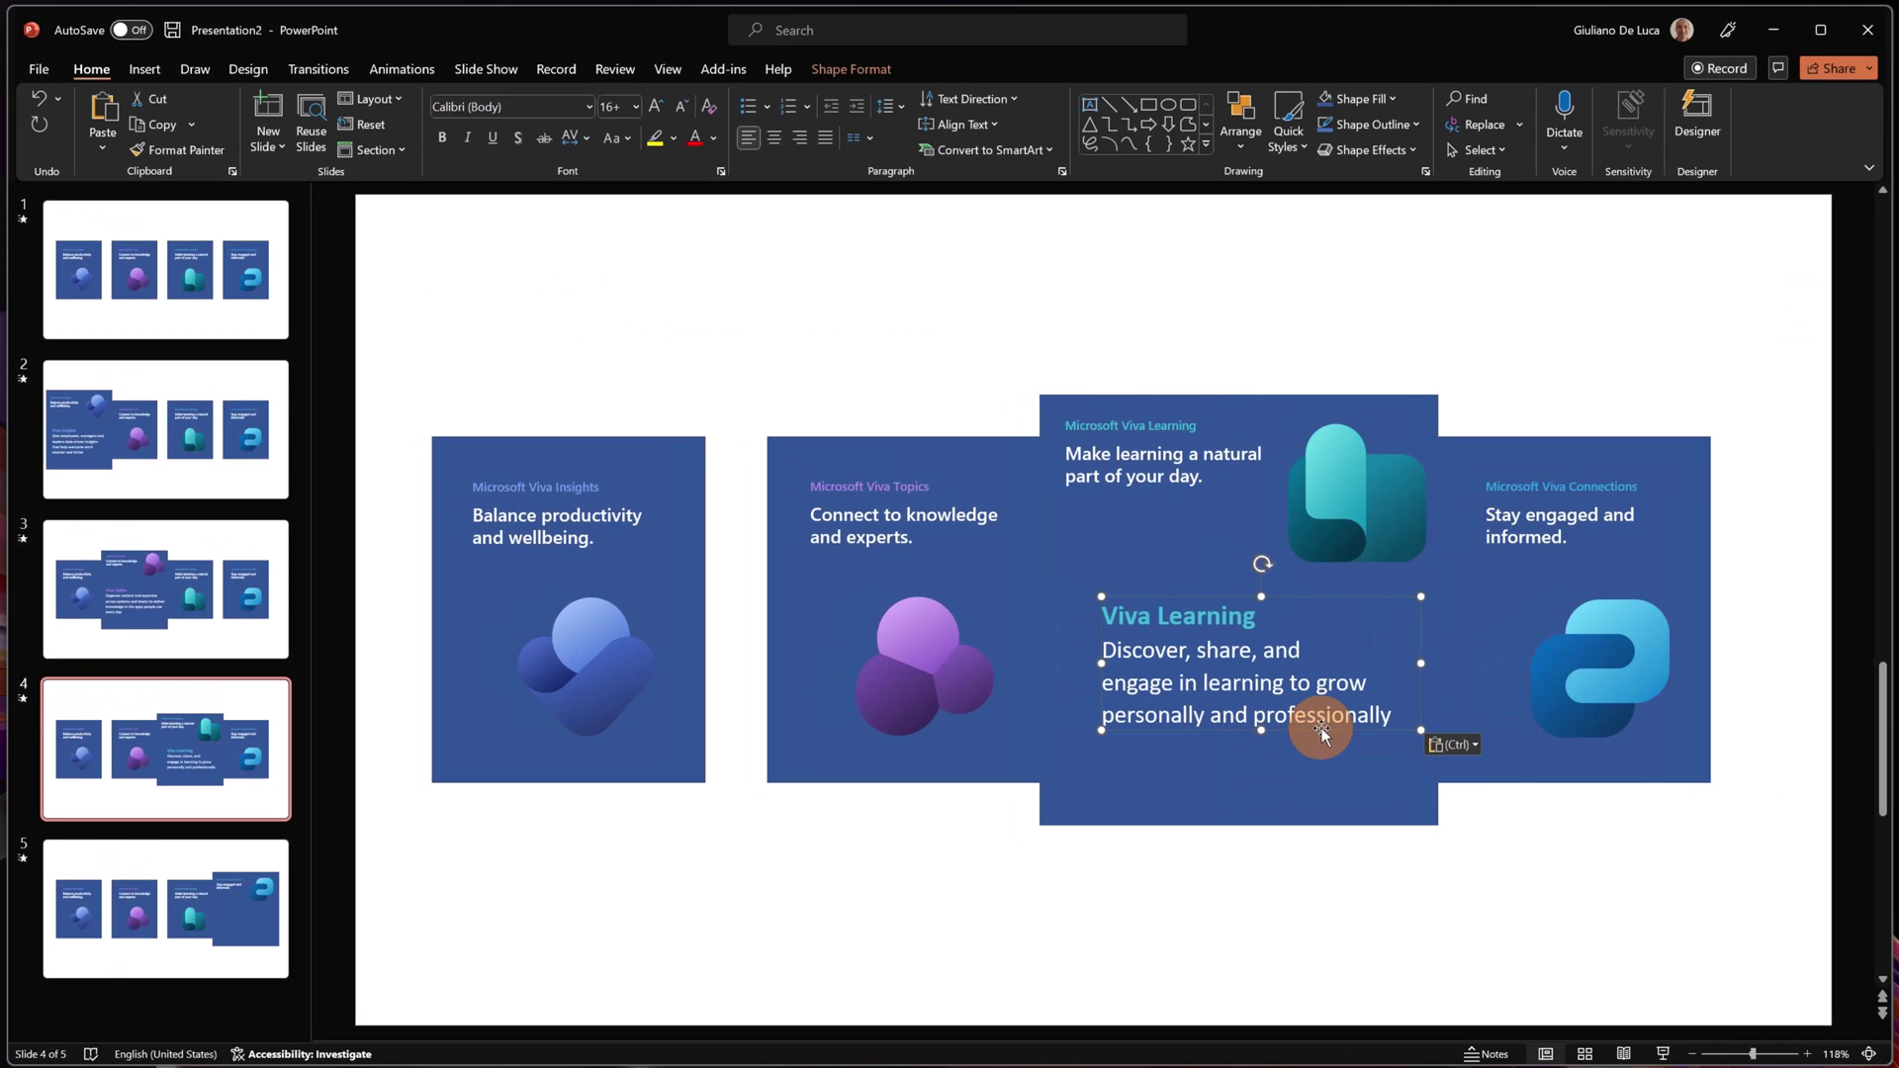
left_click_drag(1300, 729, 1294, 729)
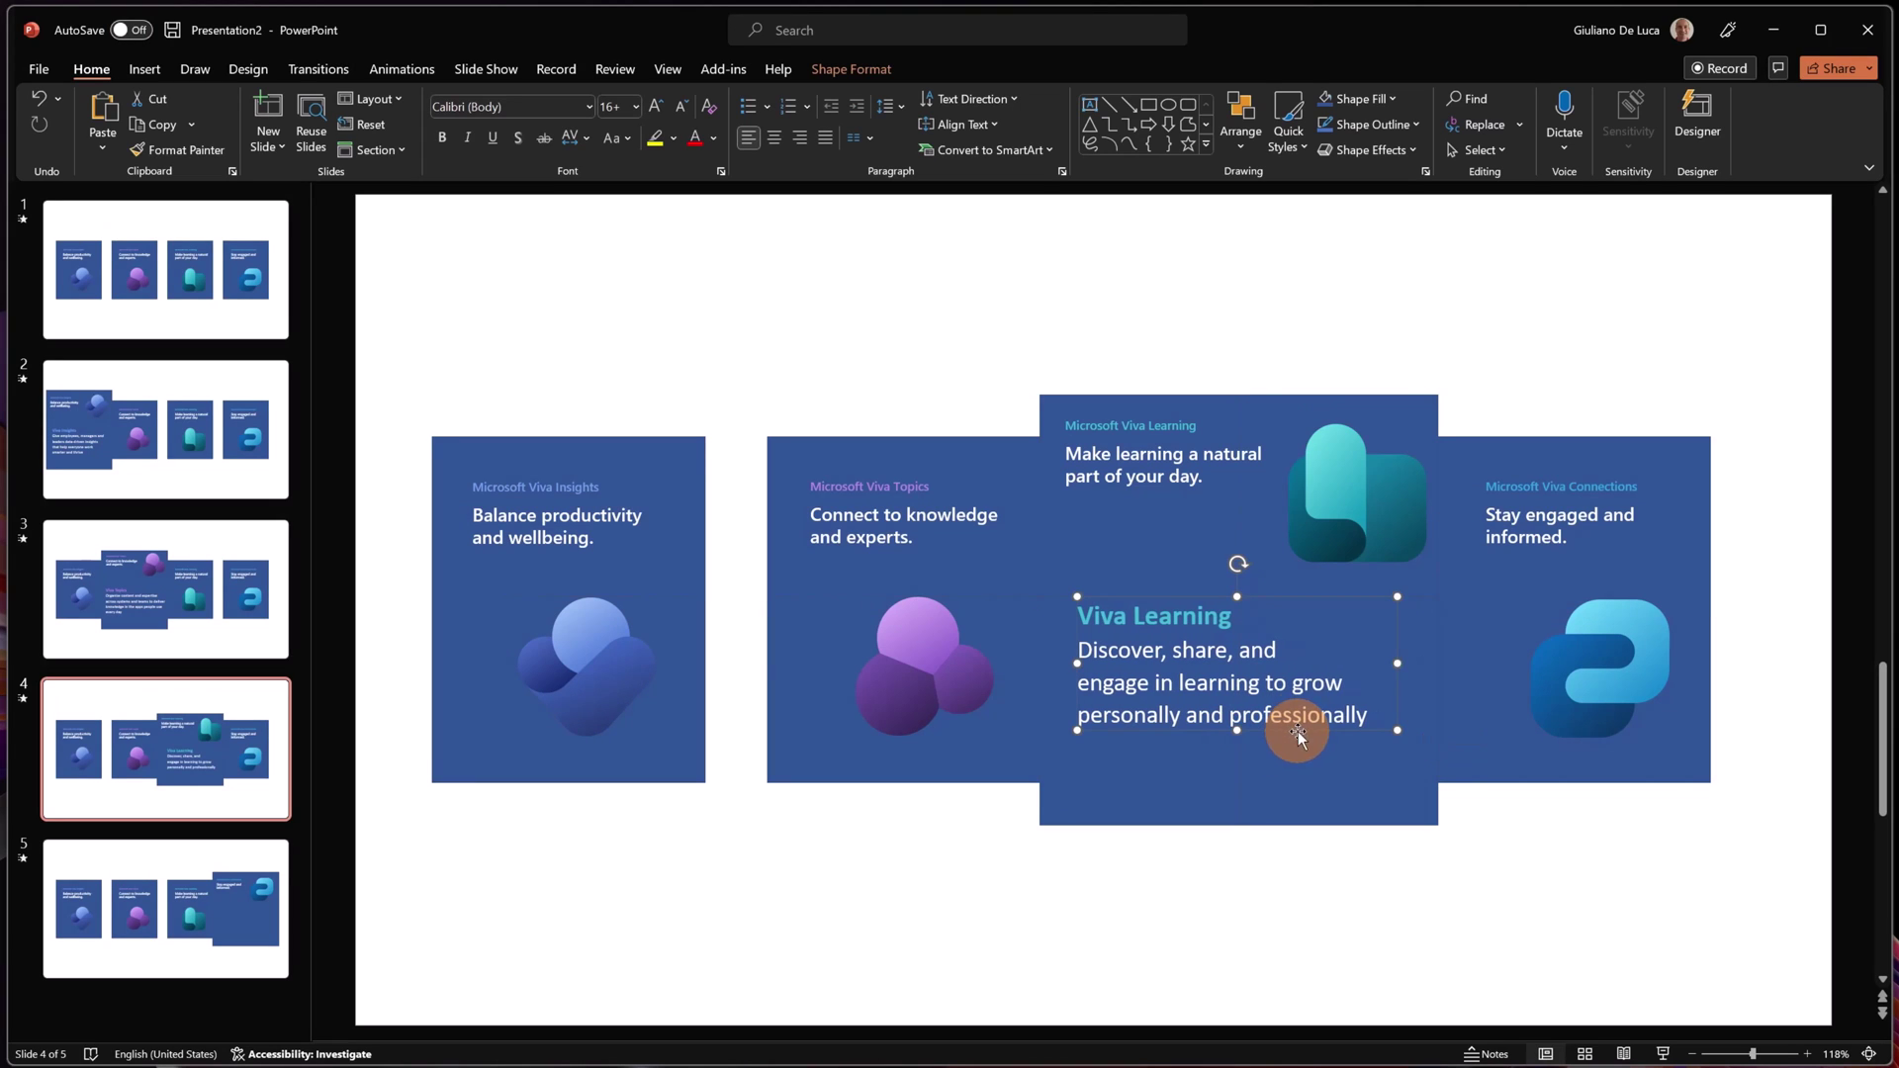
left_click(217, 869)
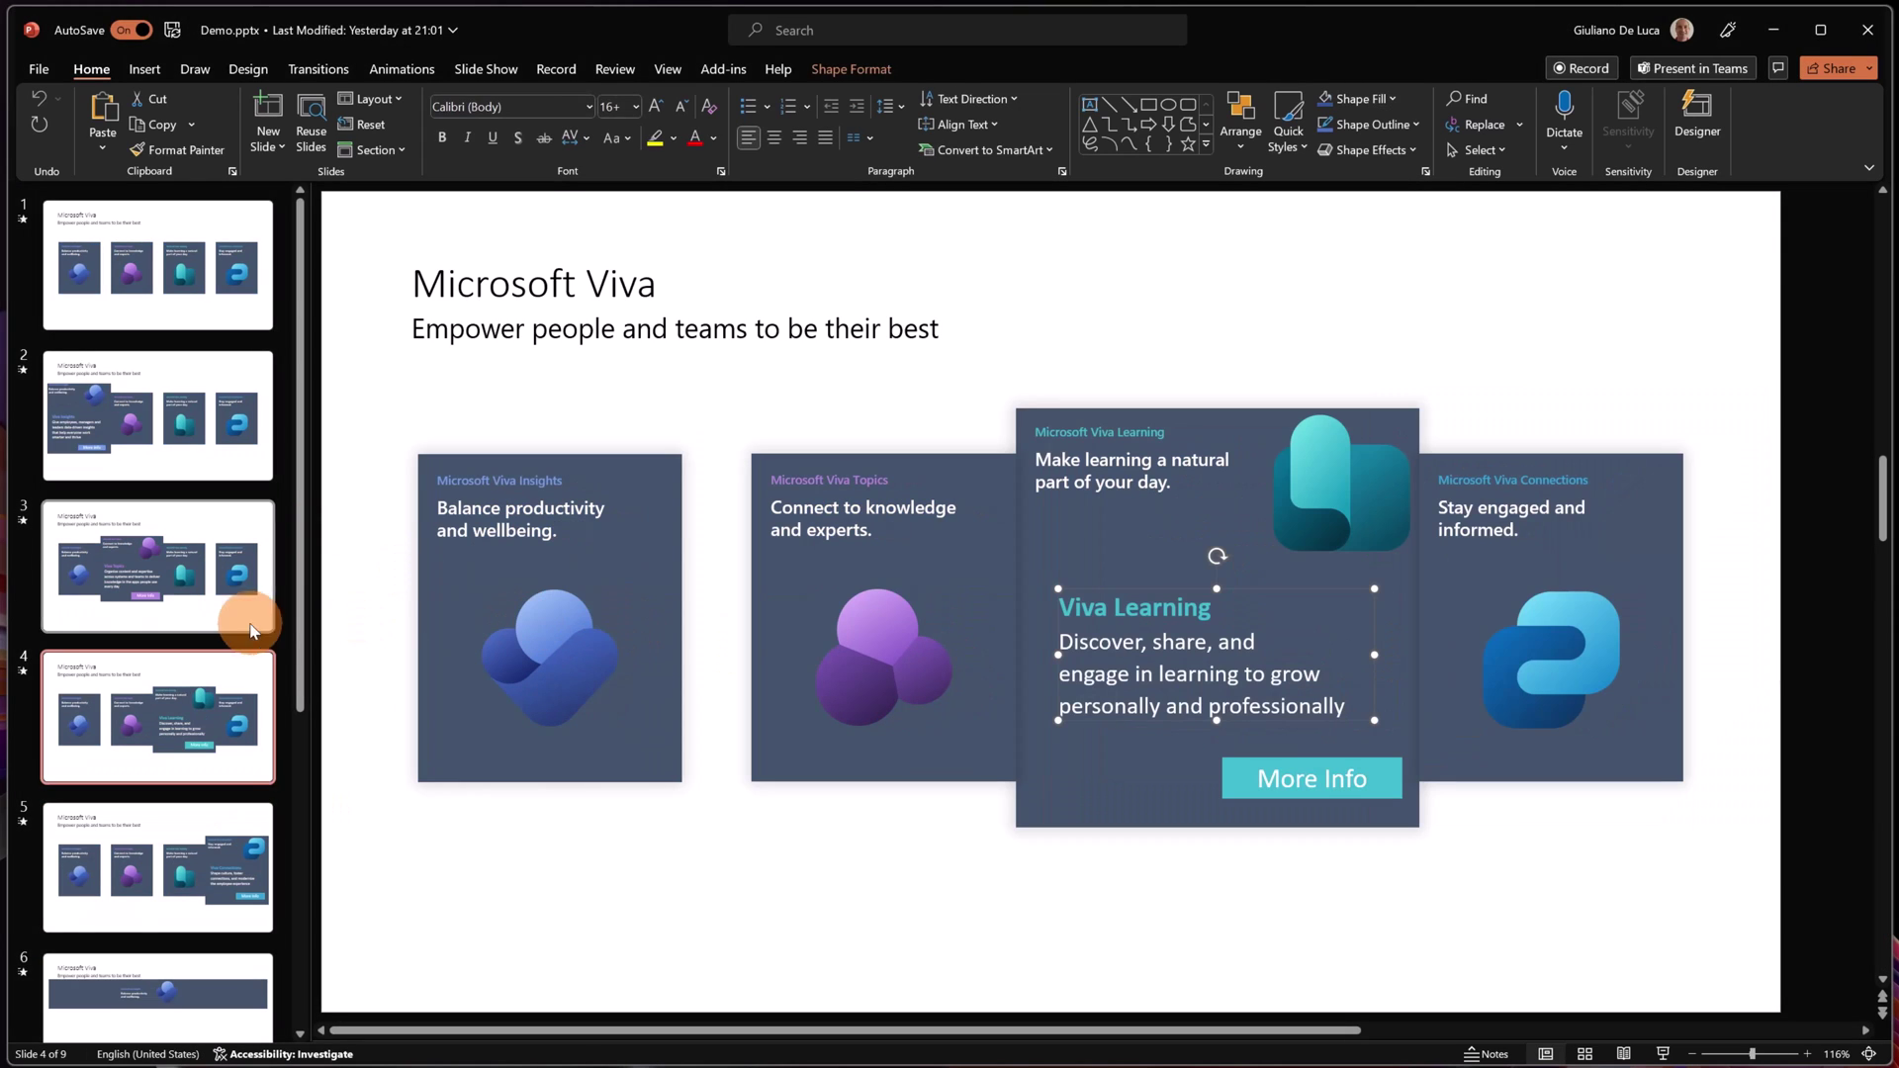
Step: Copy the Viva Connections description box from Demo.pptx and paste it, shifted left, onto slide 5's card
left_click(138, 851)
left_click(1508, 716)
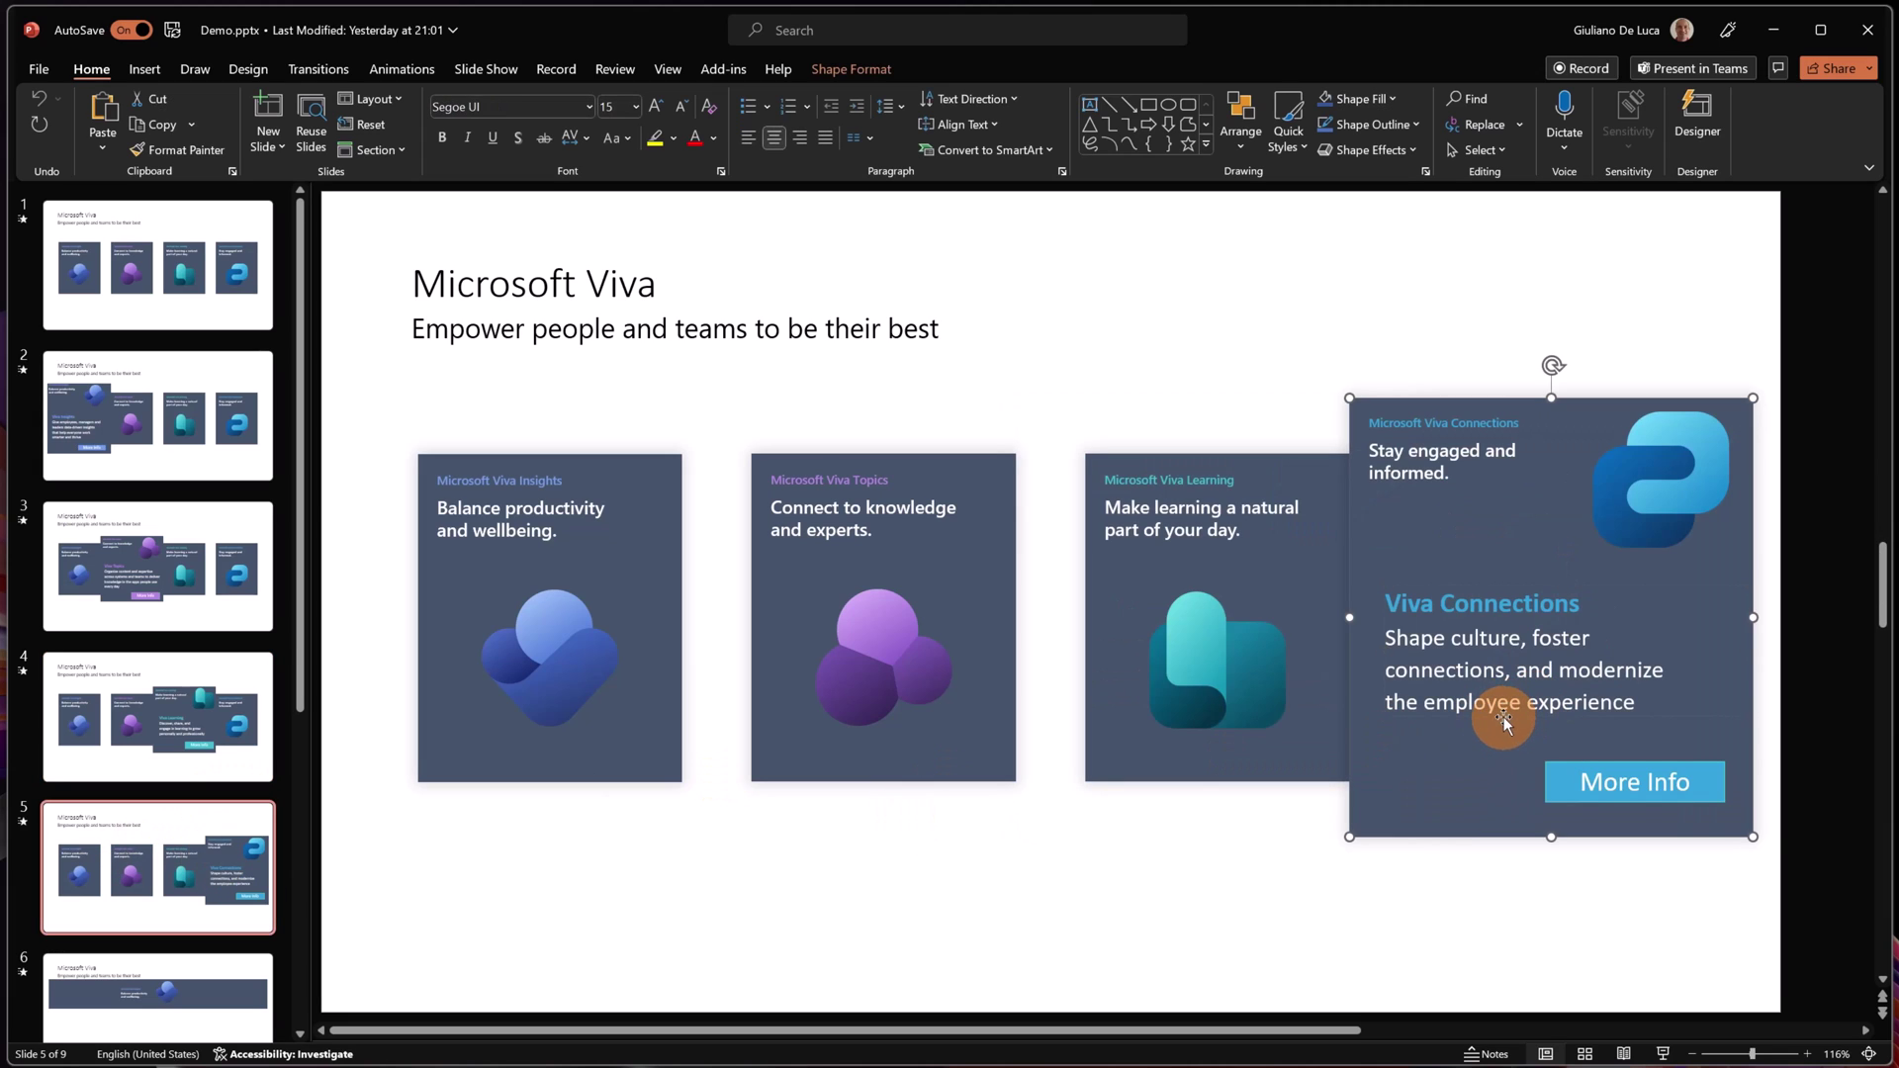
left_click(1486, 716)
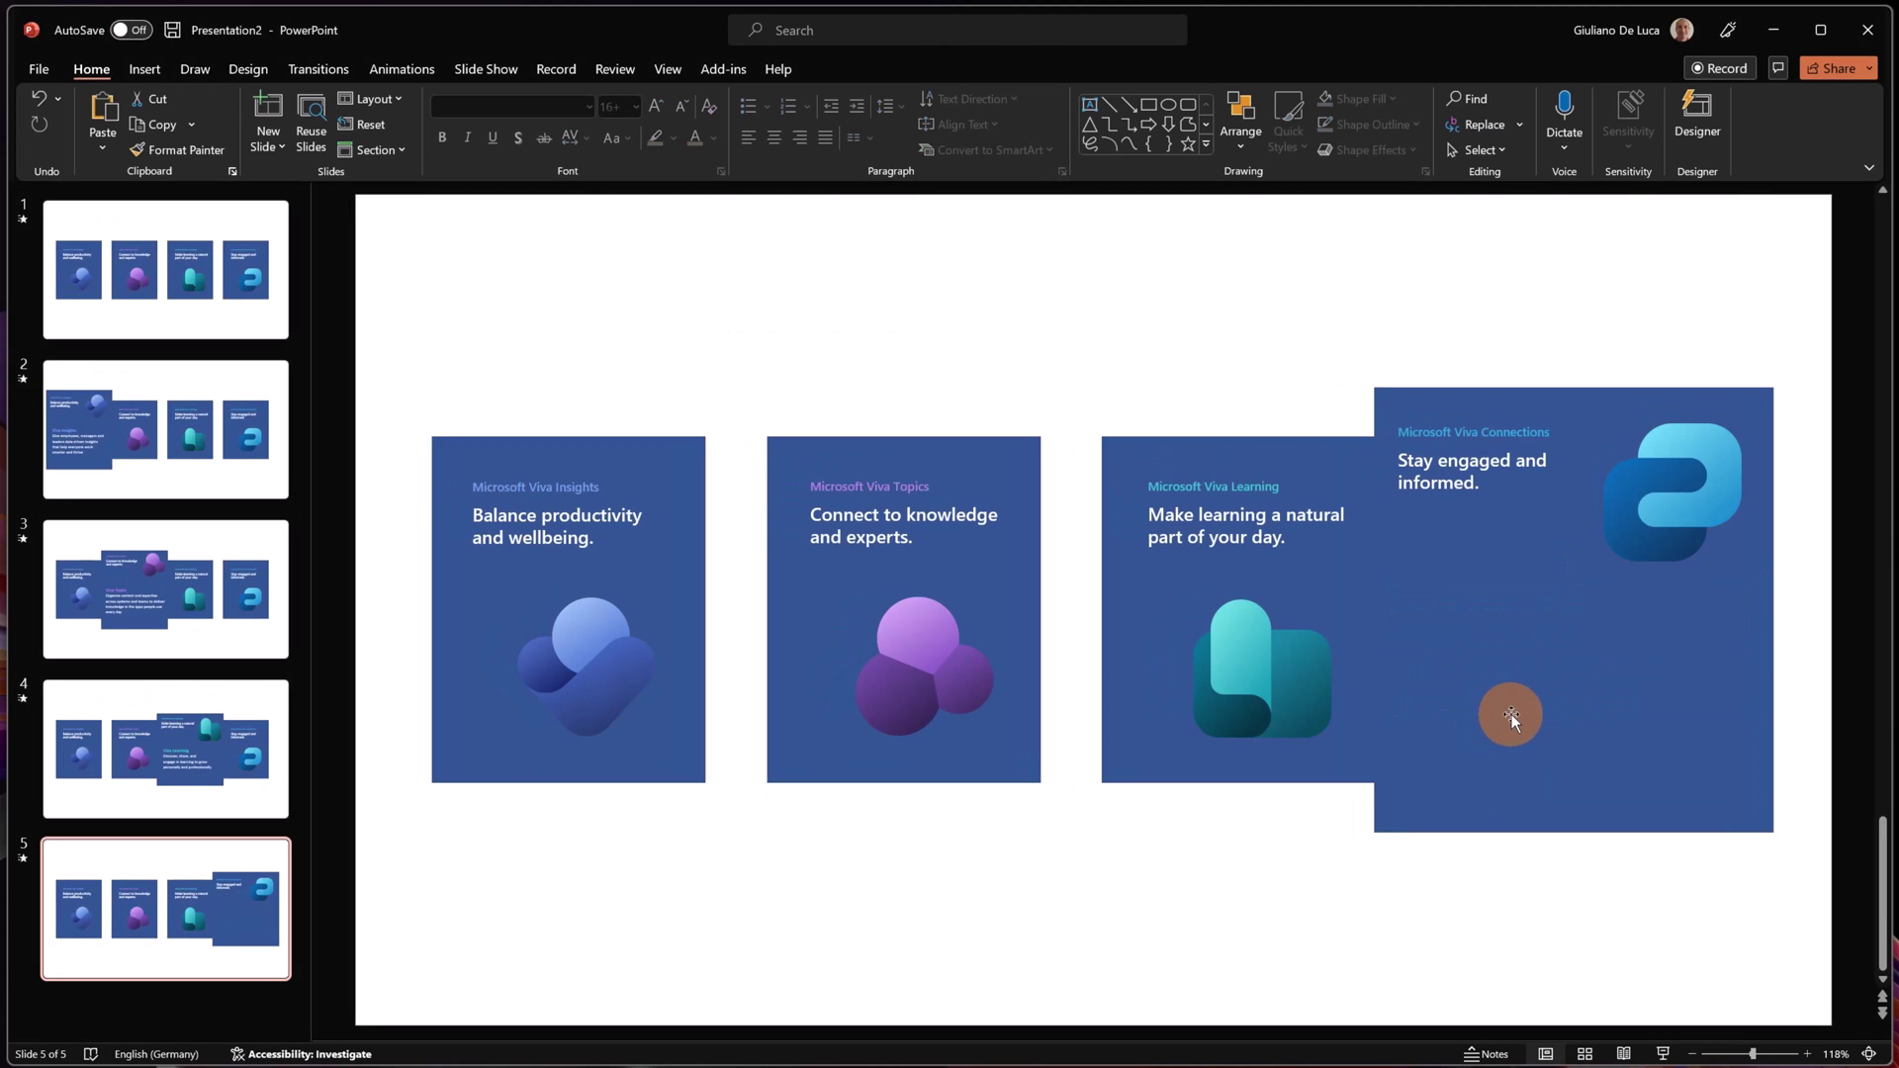
left_click(1511, 714)
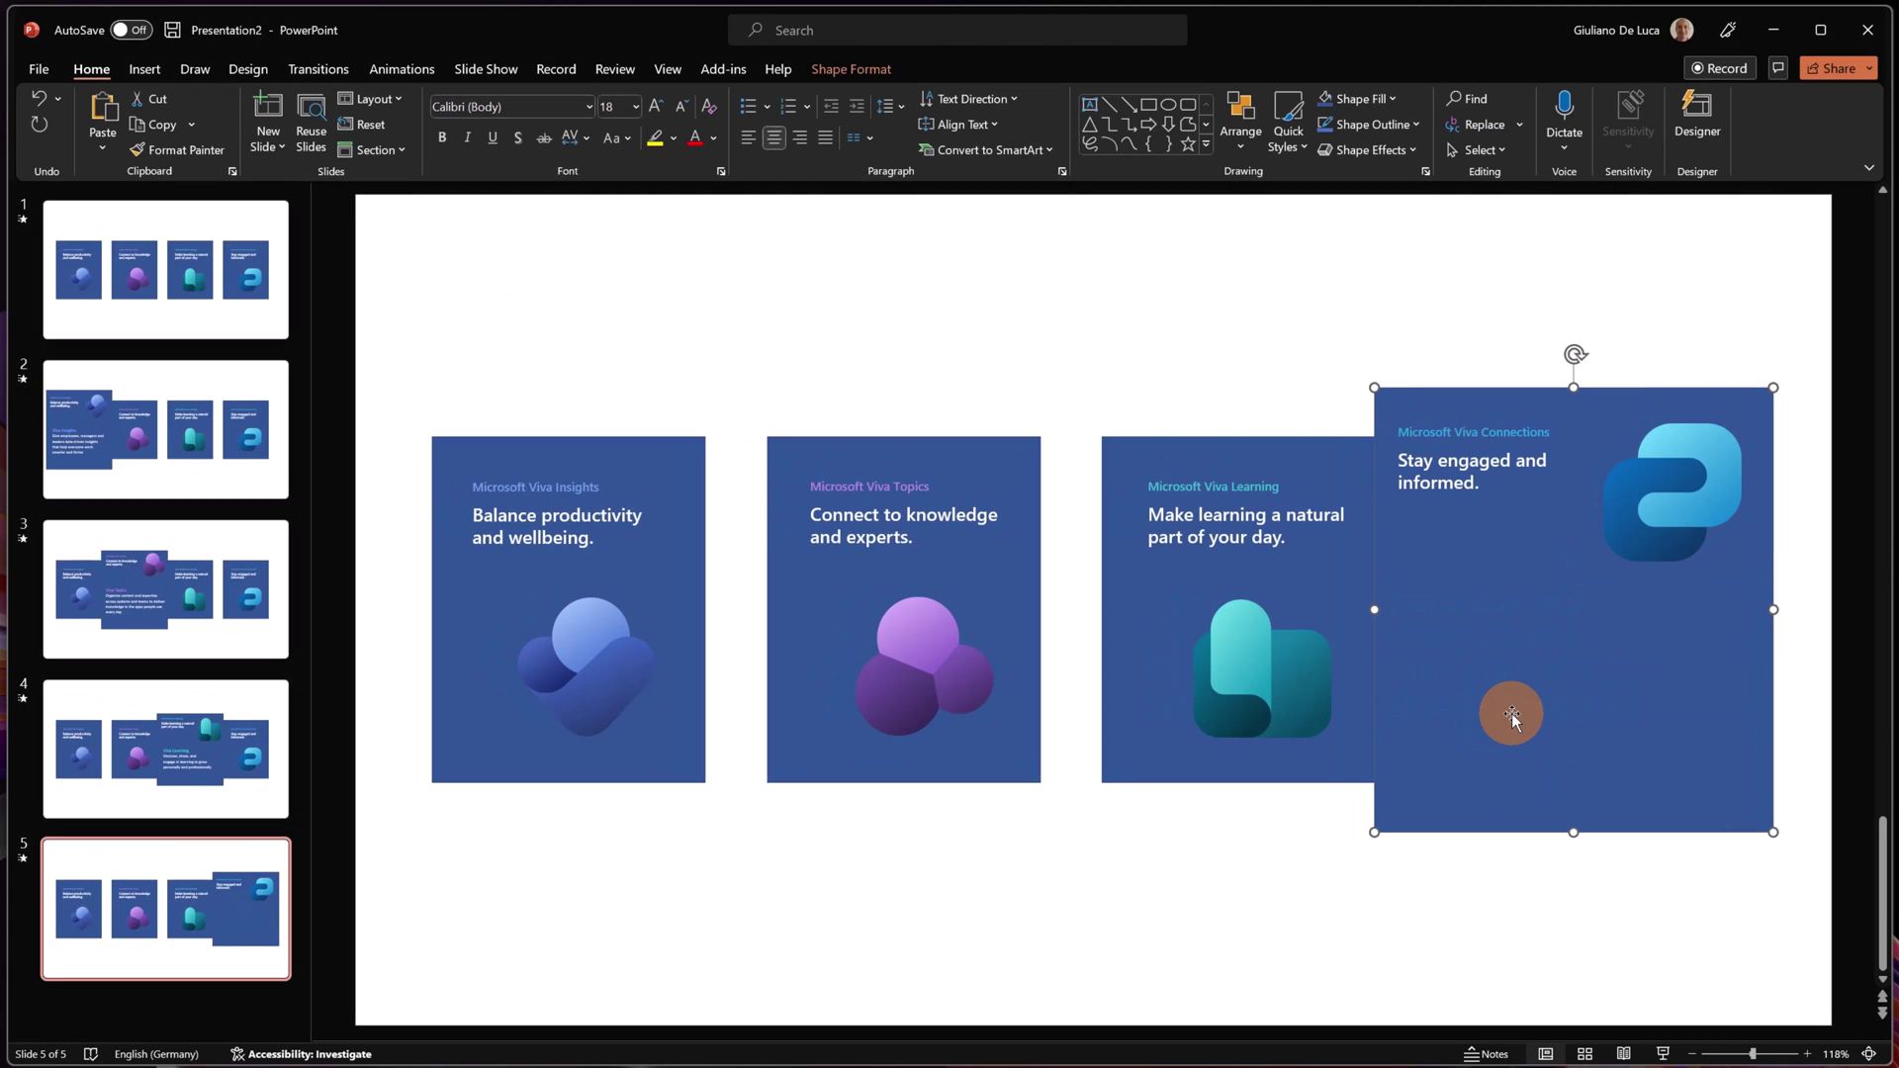
type("Viva Connections Shape culture, foster connections, and modernize the employee experience")
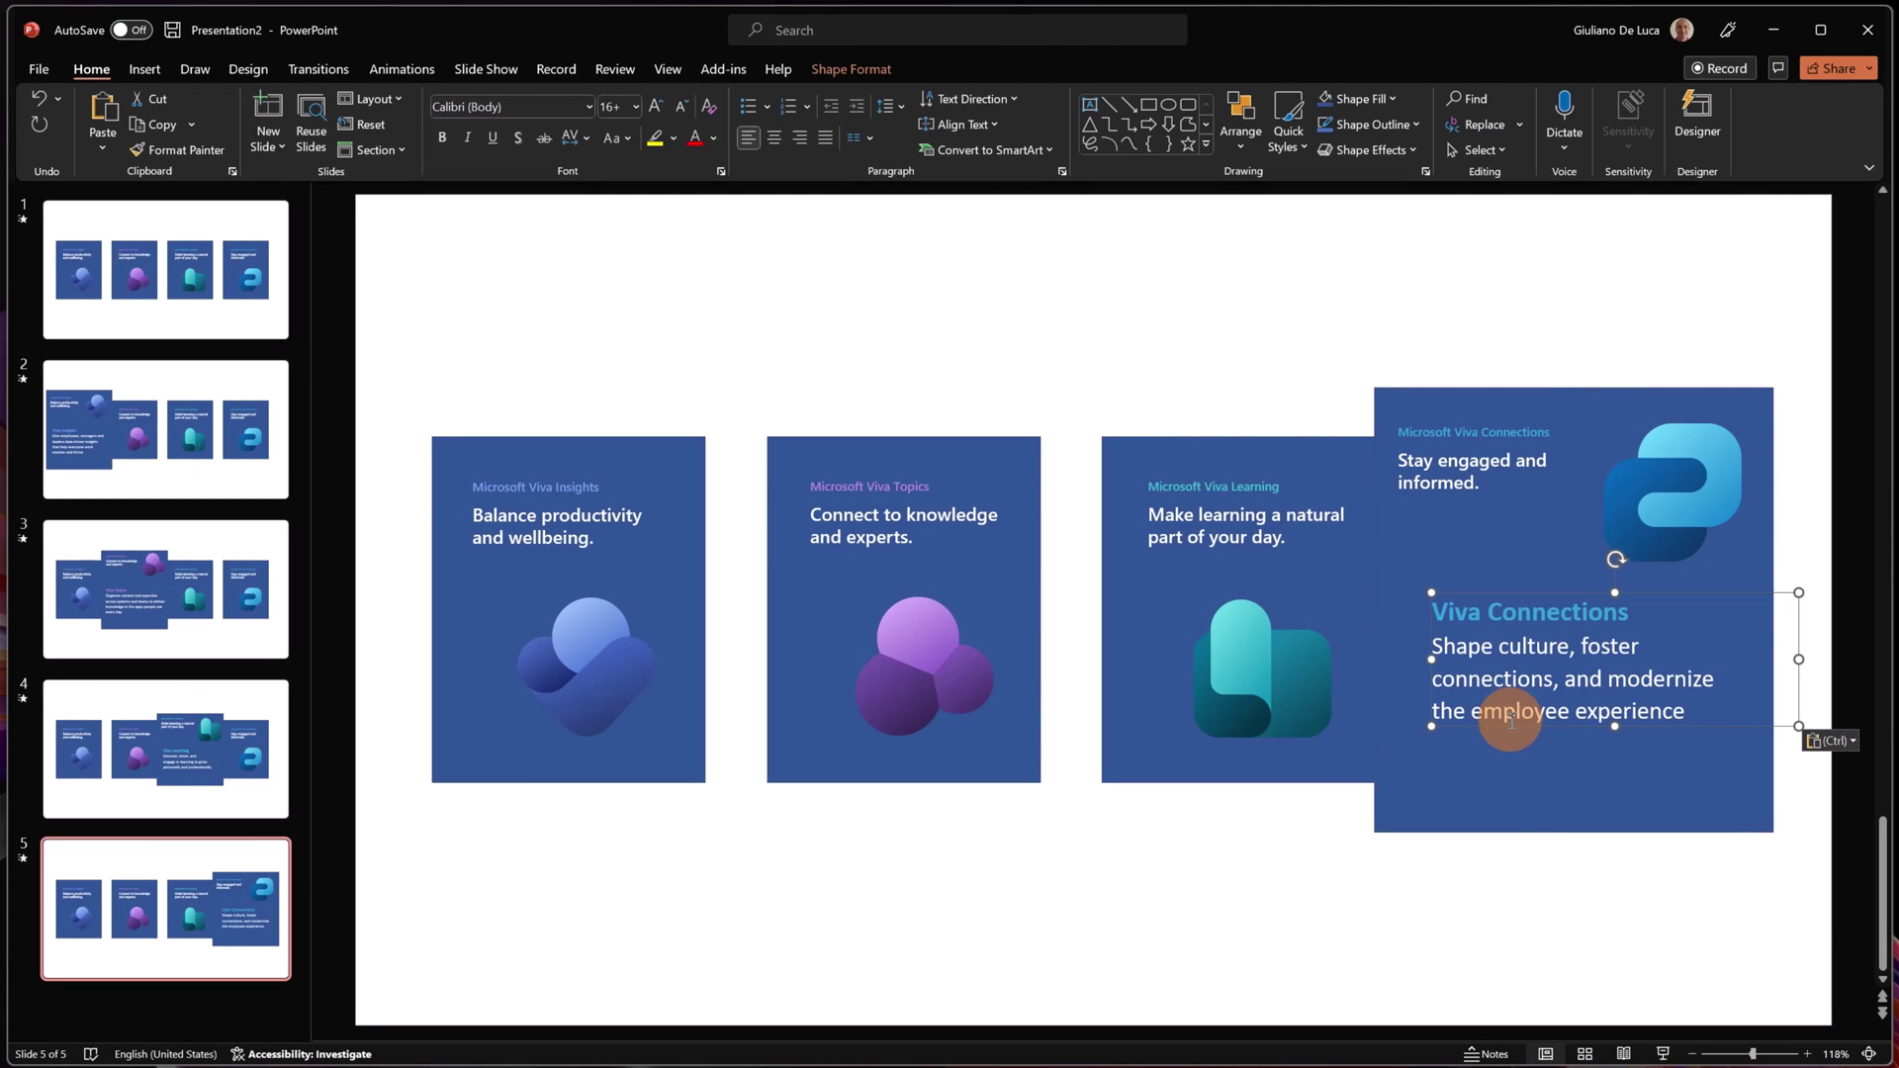
left_click_drag(1509, 727, 1493, 734)
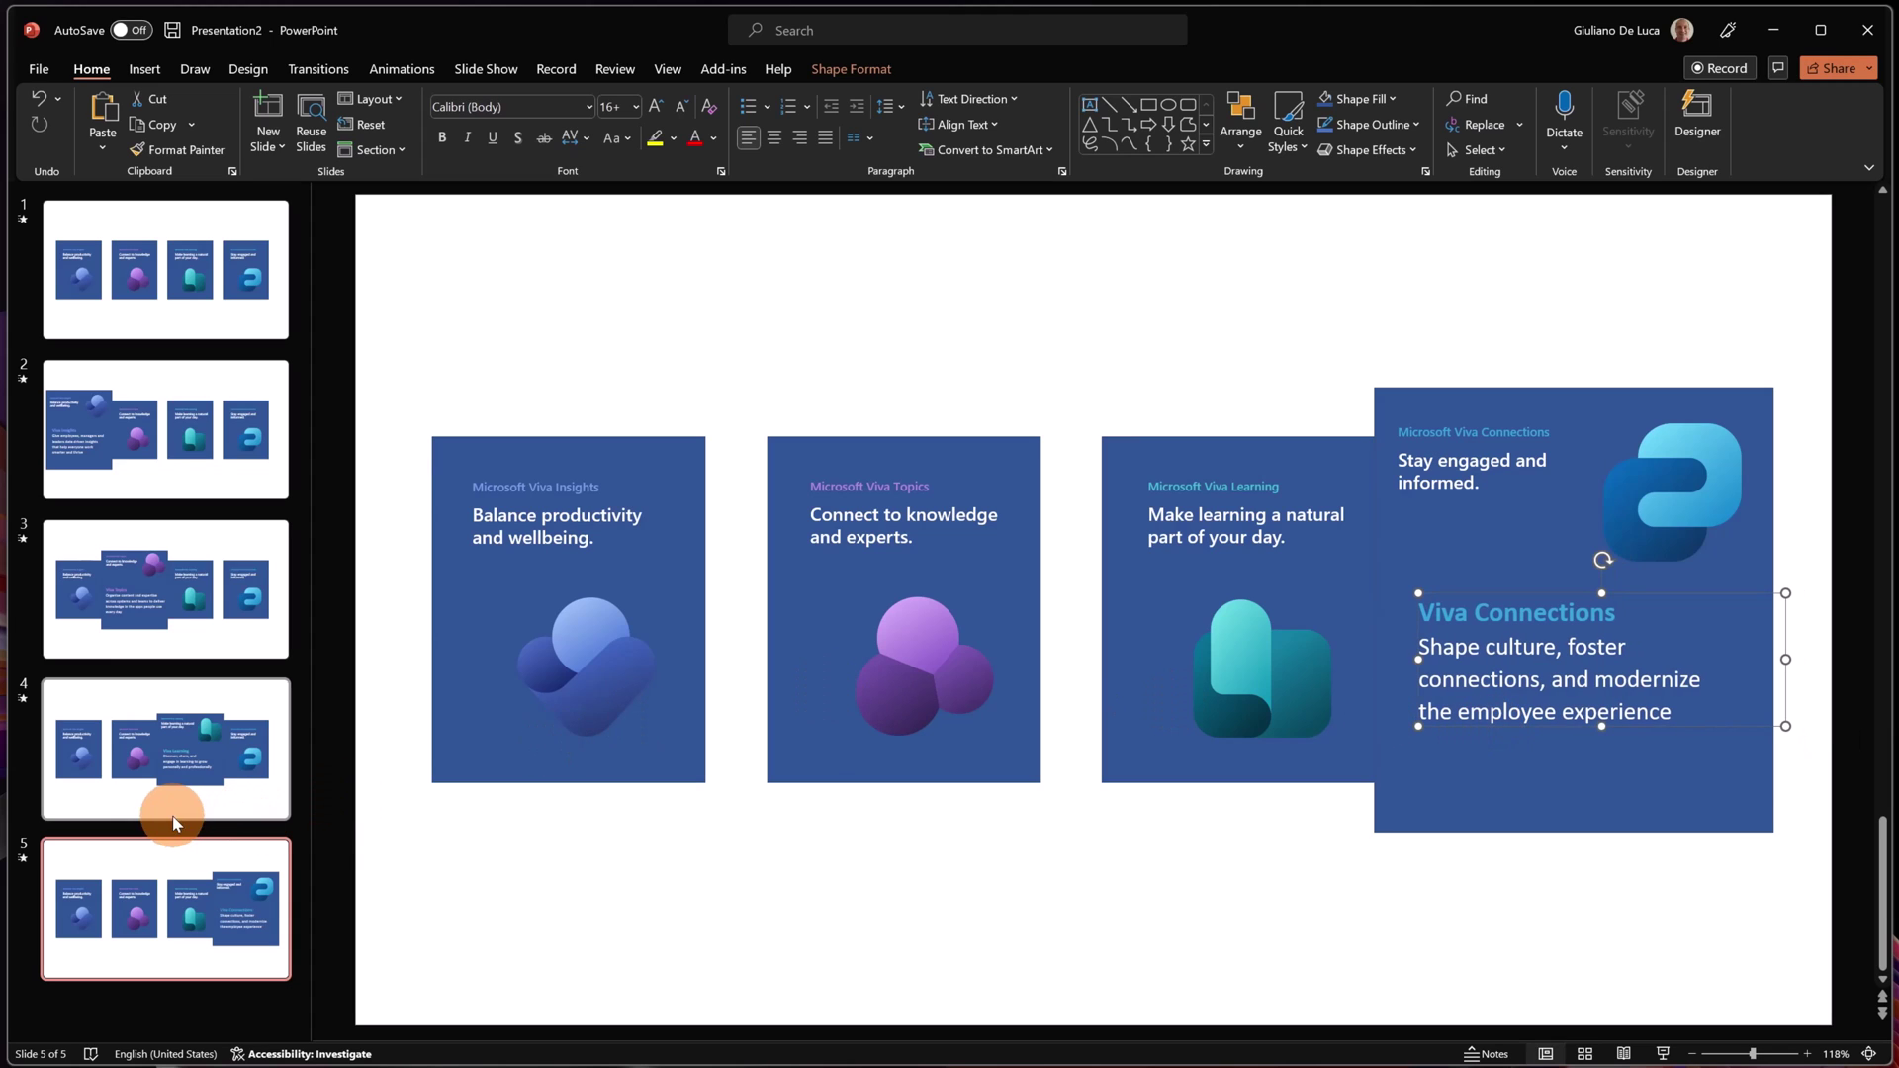
left_click(145, 761)
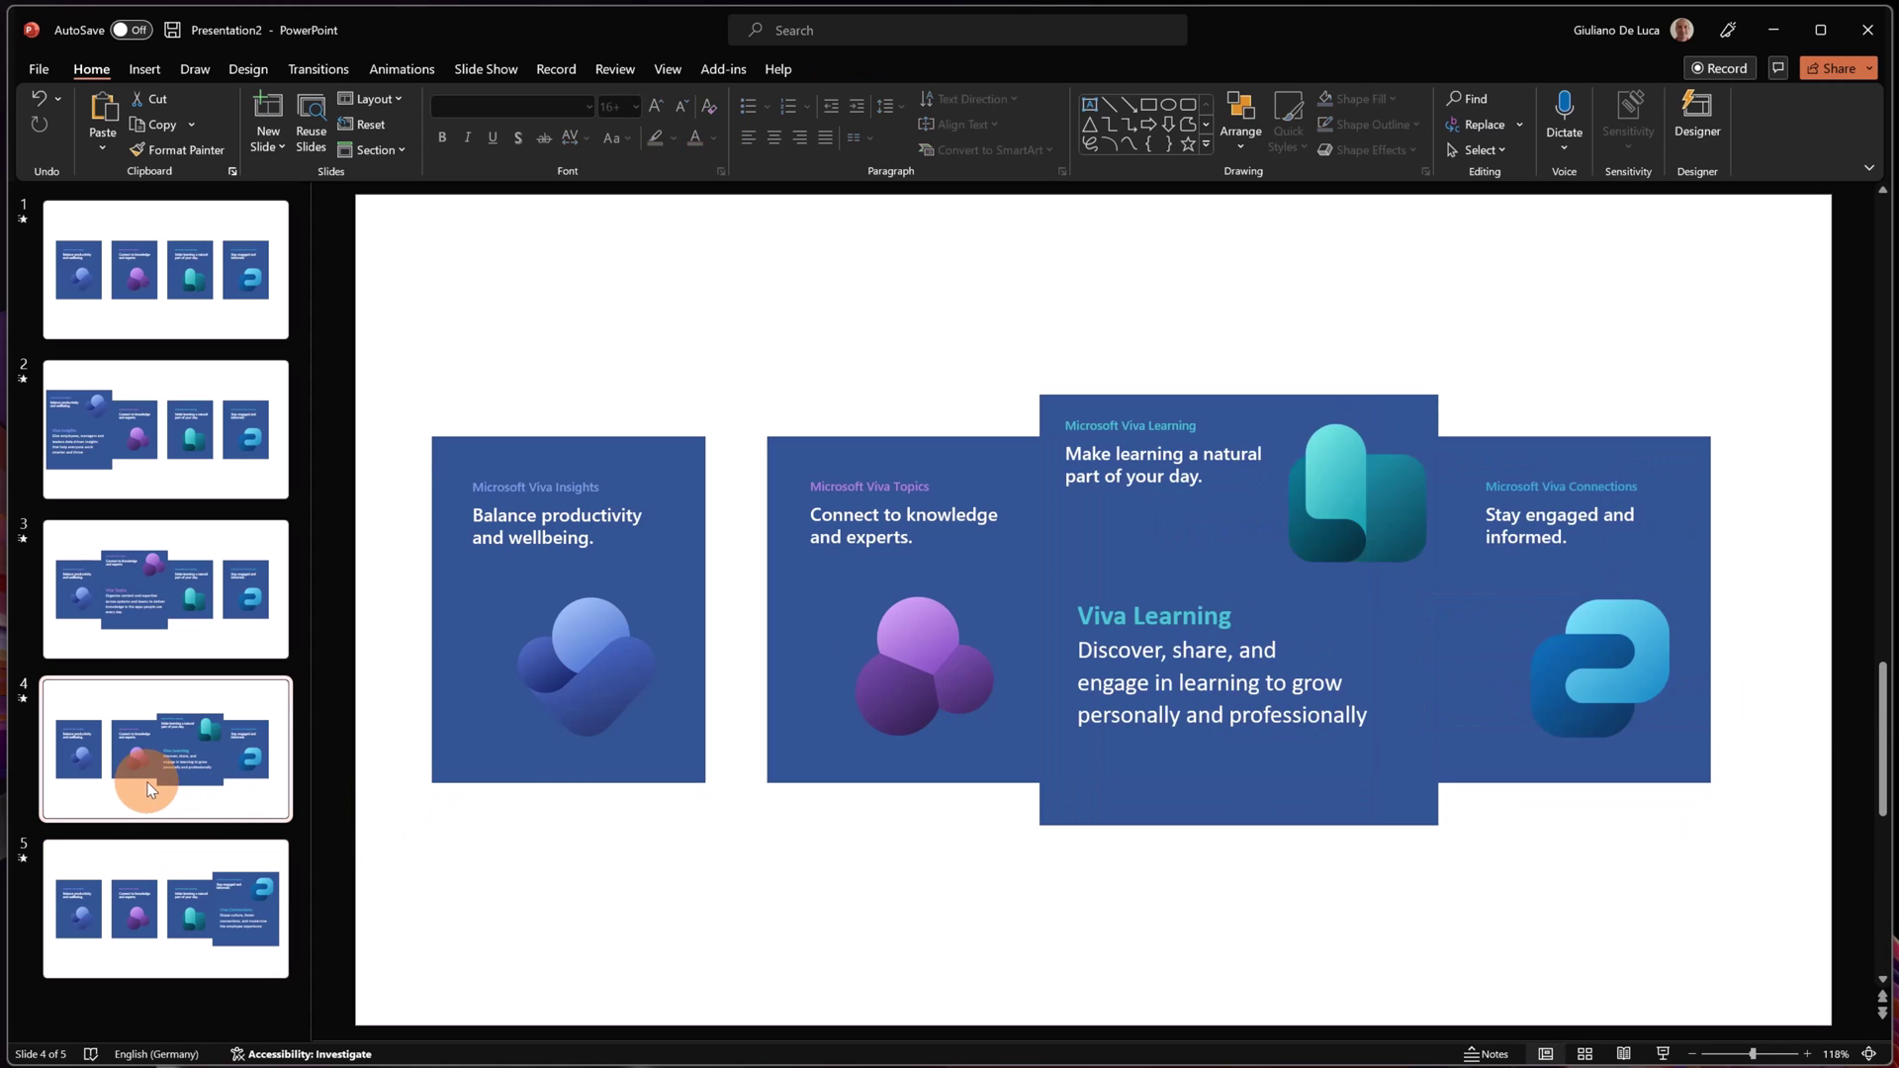
Step: Review slides 3, 2 and 1 in turn, then return to slide 2
left_click(138, 621)
left_click(176, 471)
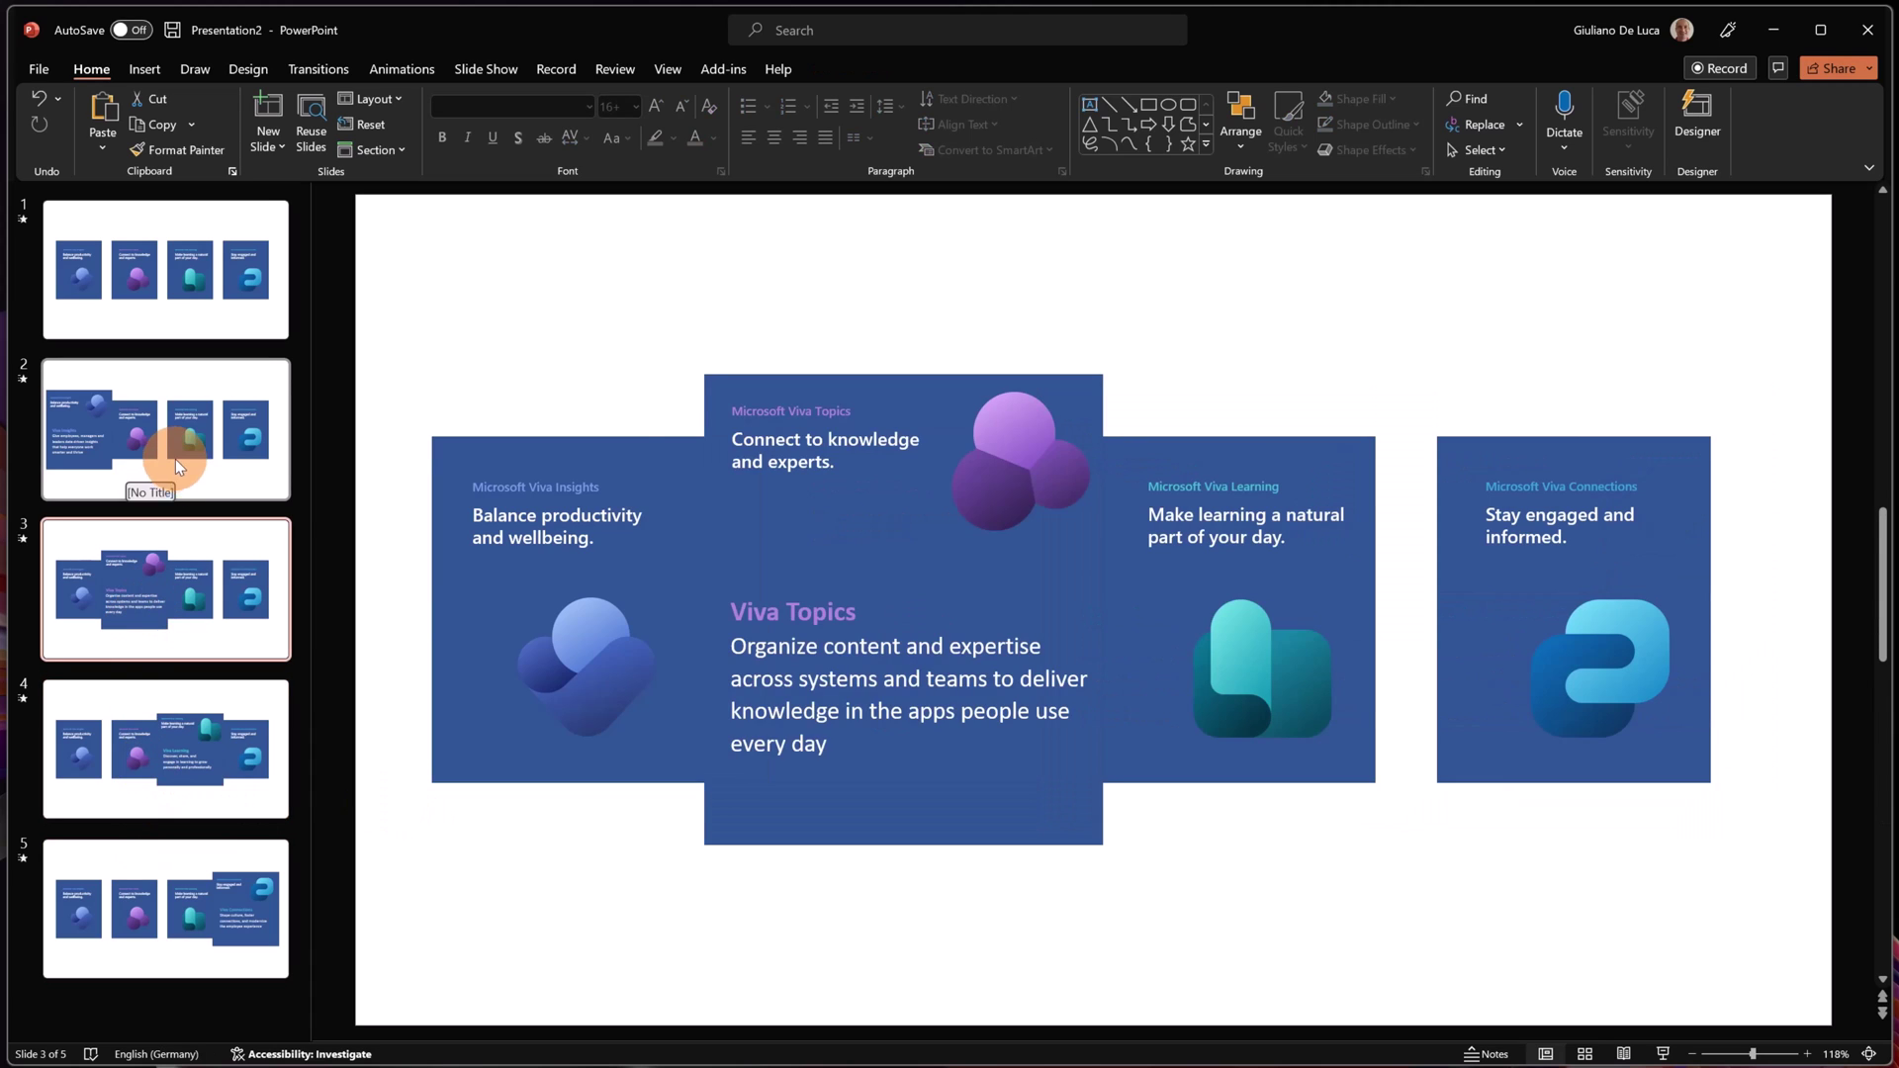
left_click(164, 322)
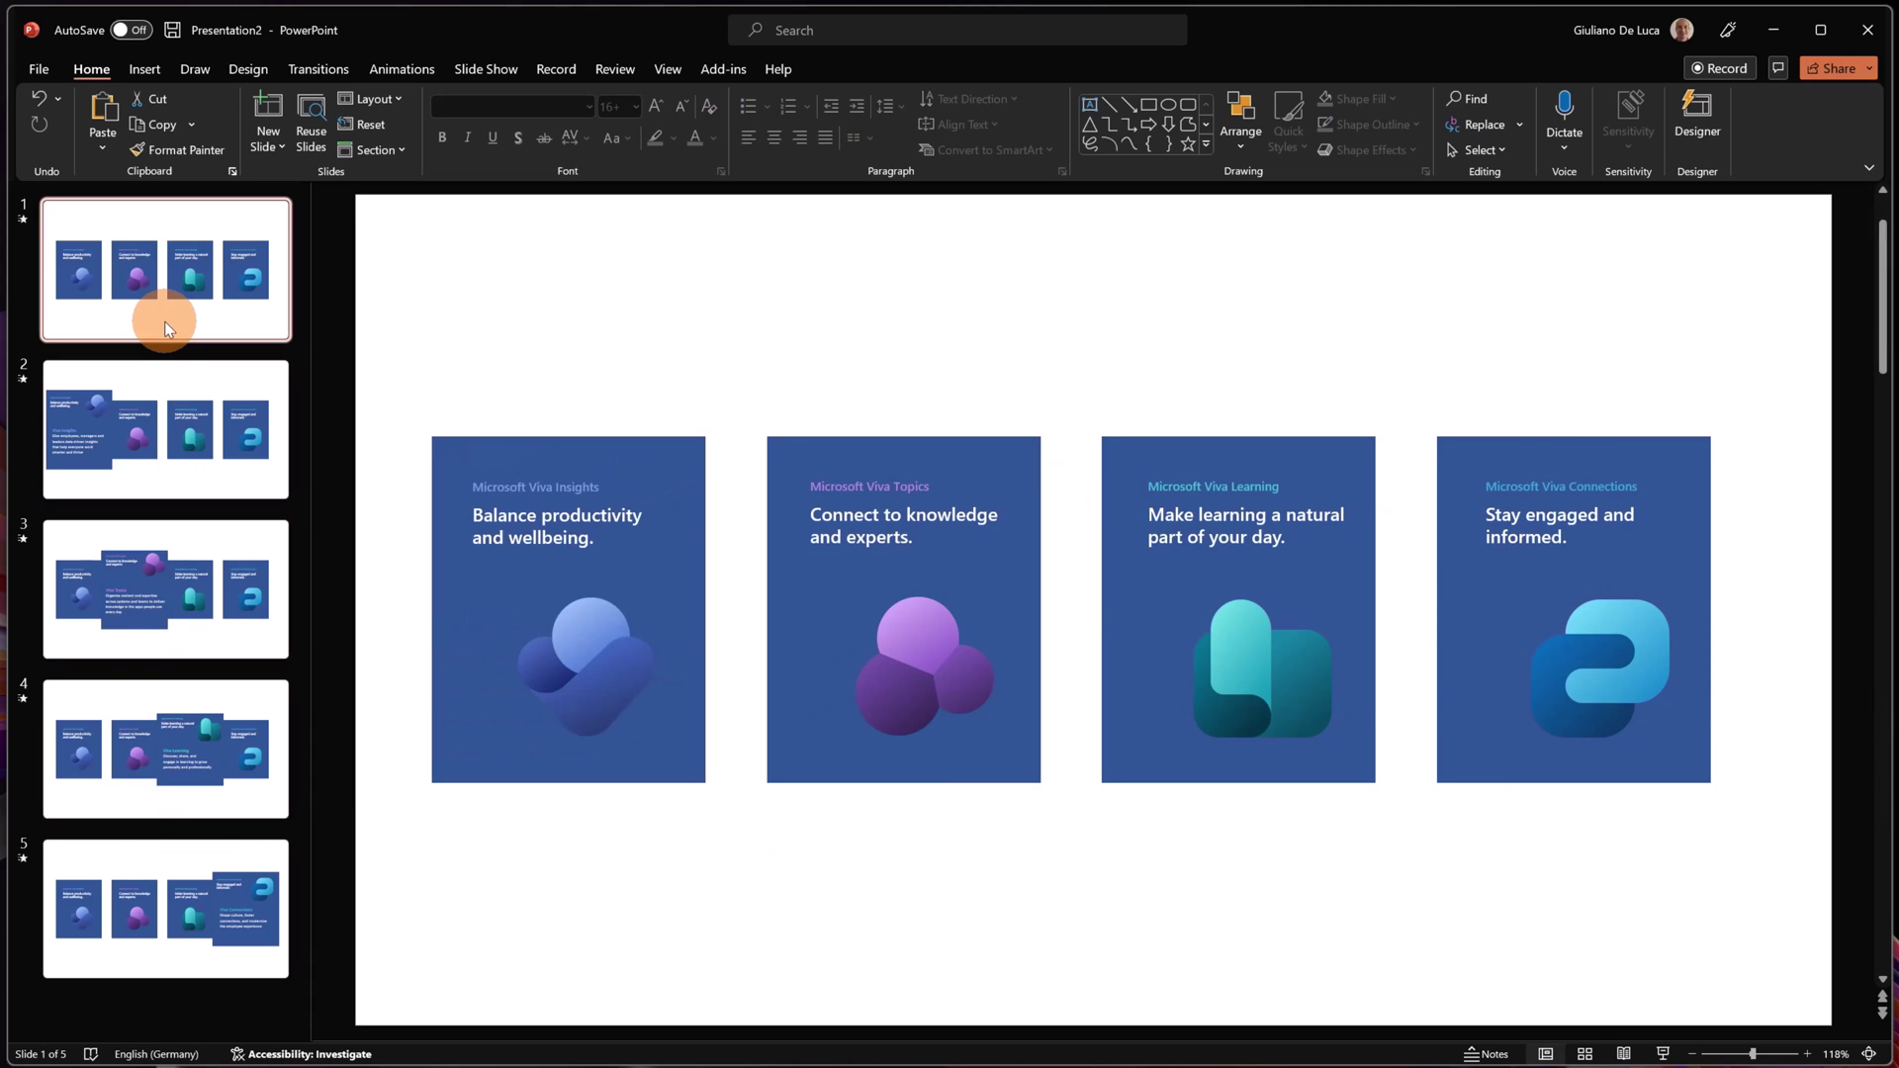
left_click(148, 467)
left_click(115, 469)
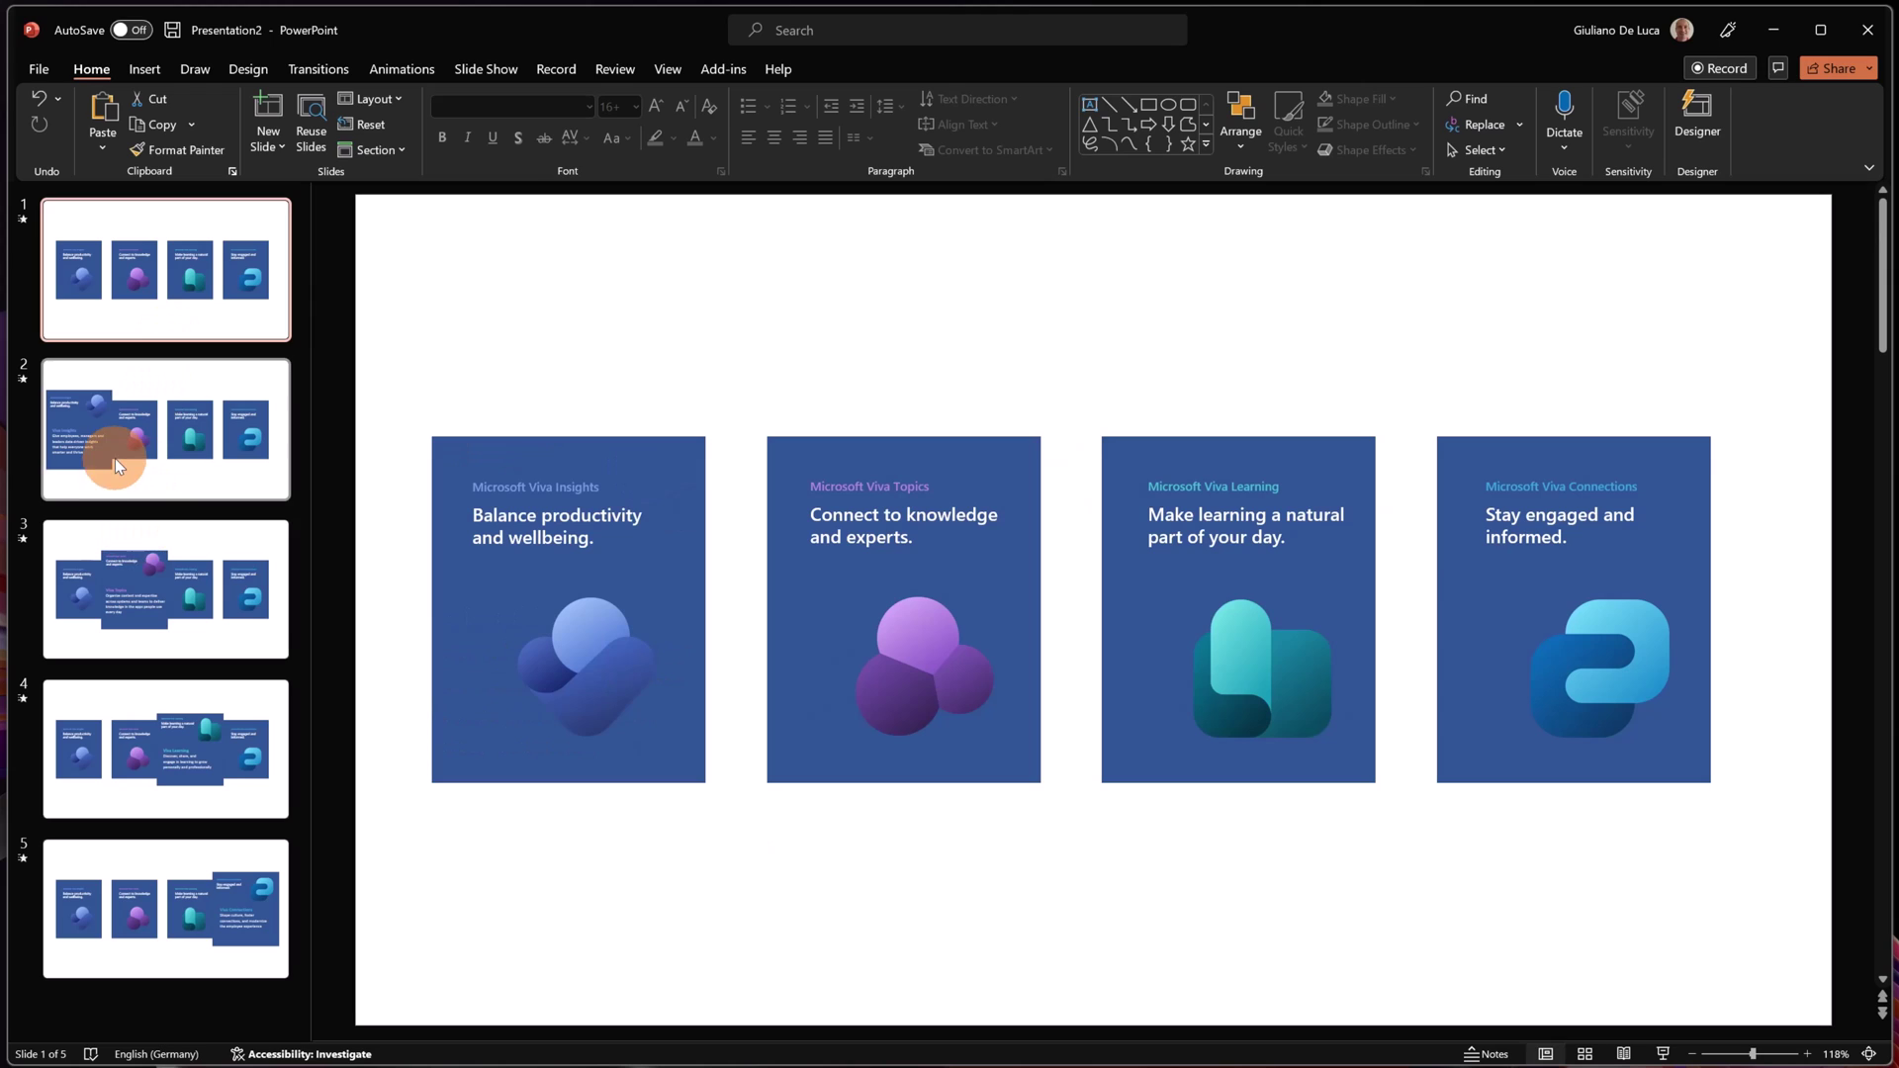